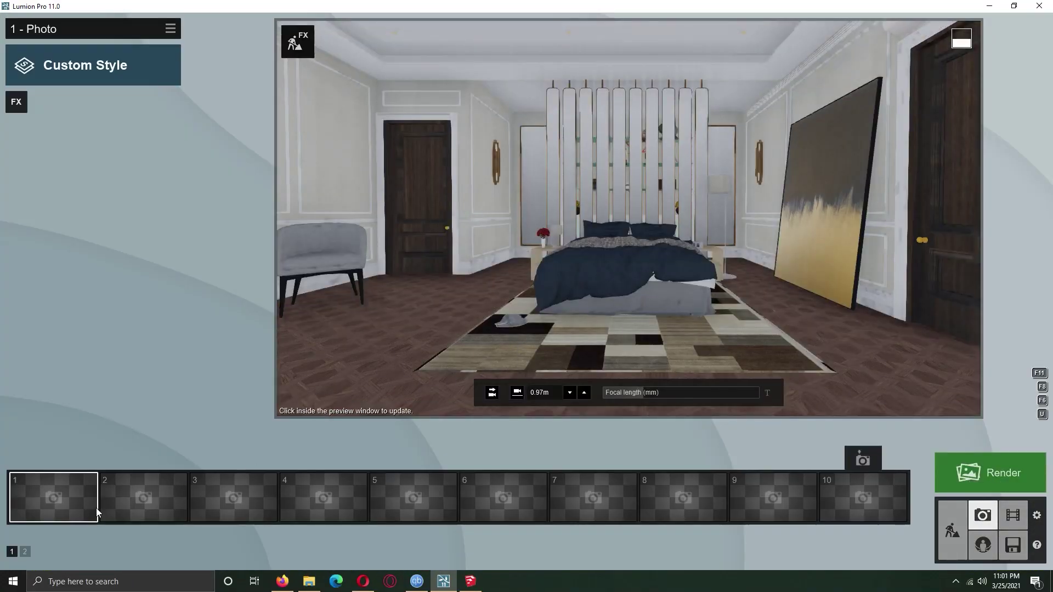
# - Give the photo the Interior style, rotating the Real Skies heading and raising its brightness
pyautogui.click(41, 460)
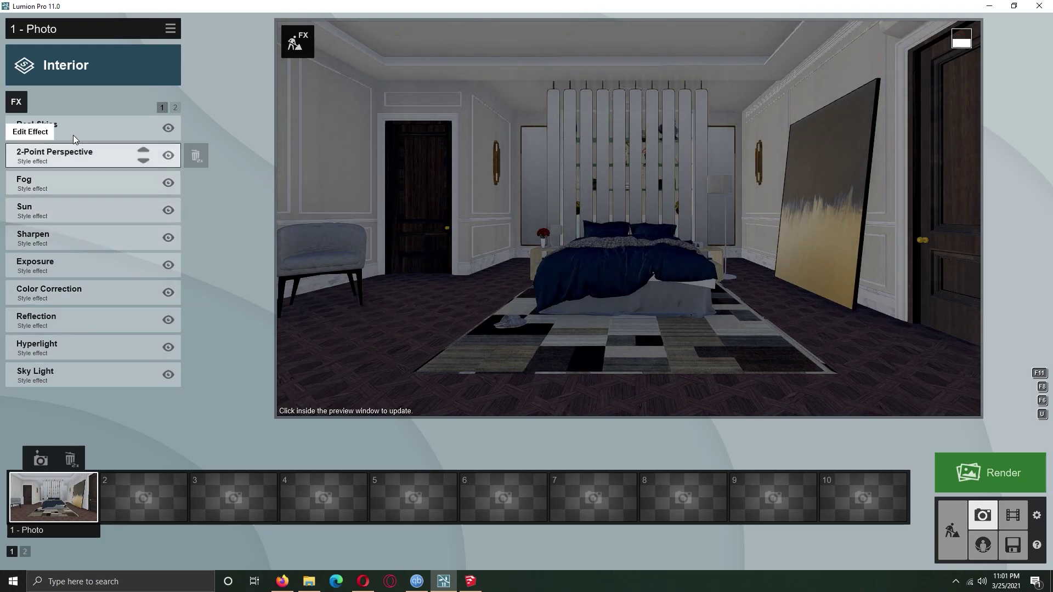
pyautogui.click(74, 134)
pyautogui.moveTo(87, 208); pyautogui.dragTo(127, 208)
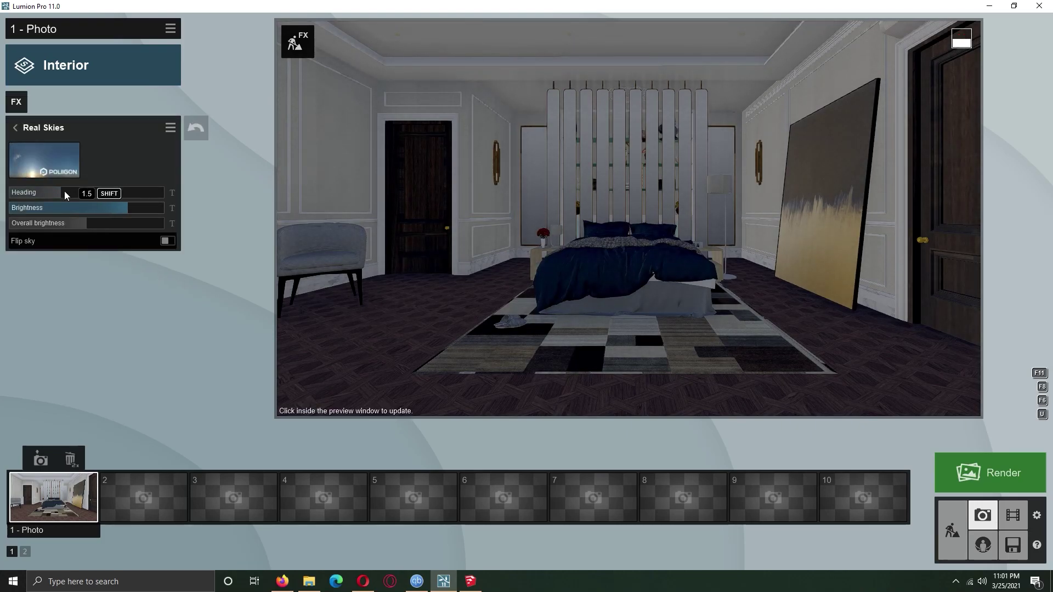
pyautogui.moveTo(64, 191); pyautogui.dragTo(19, 190)
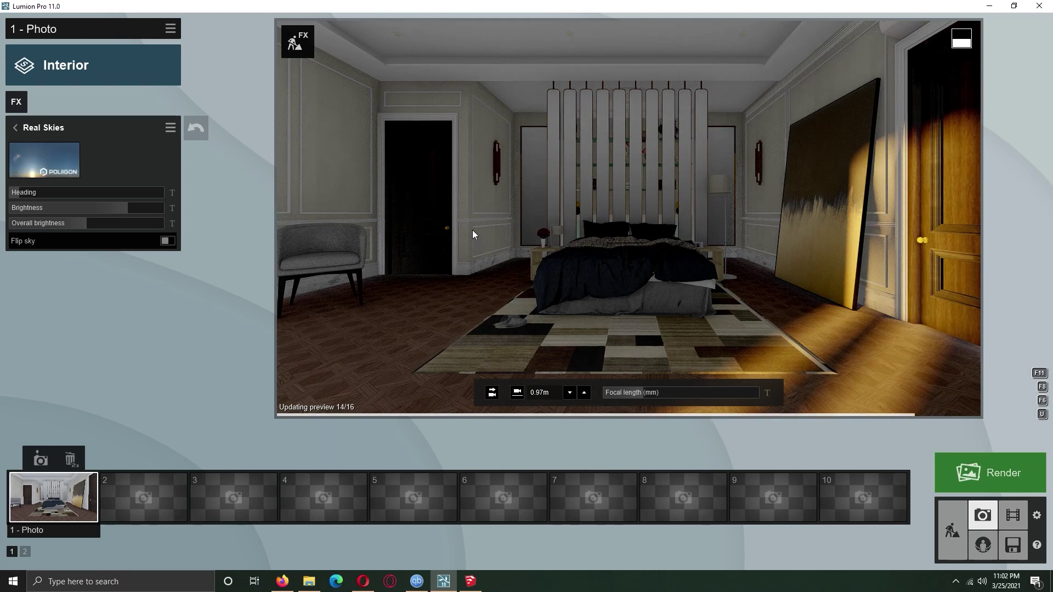
# - Review the Sharpen, Hyperlight and Sky Light effect settings, then refresh the photo preview
pyautogui.click(15, 127)
pyautogui.click(50, 241)
pyautogui.click(26, 132)
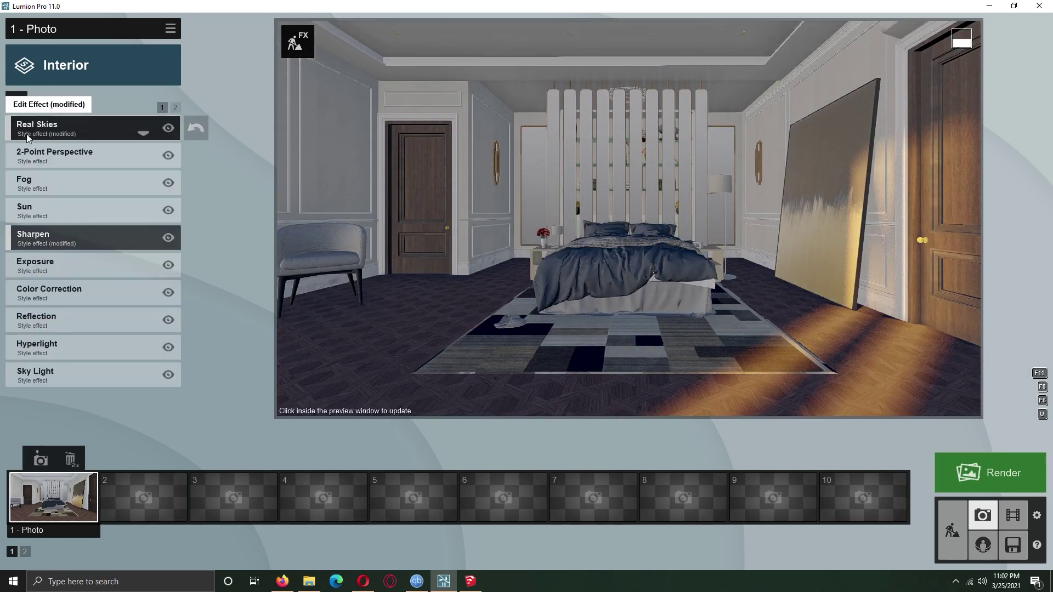
pyautogui.click(49, 344)
pyautogui.click(15, 127)
pyautogui.click(50, 373)
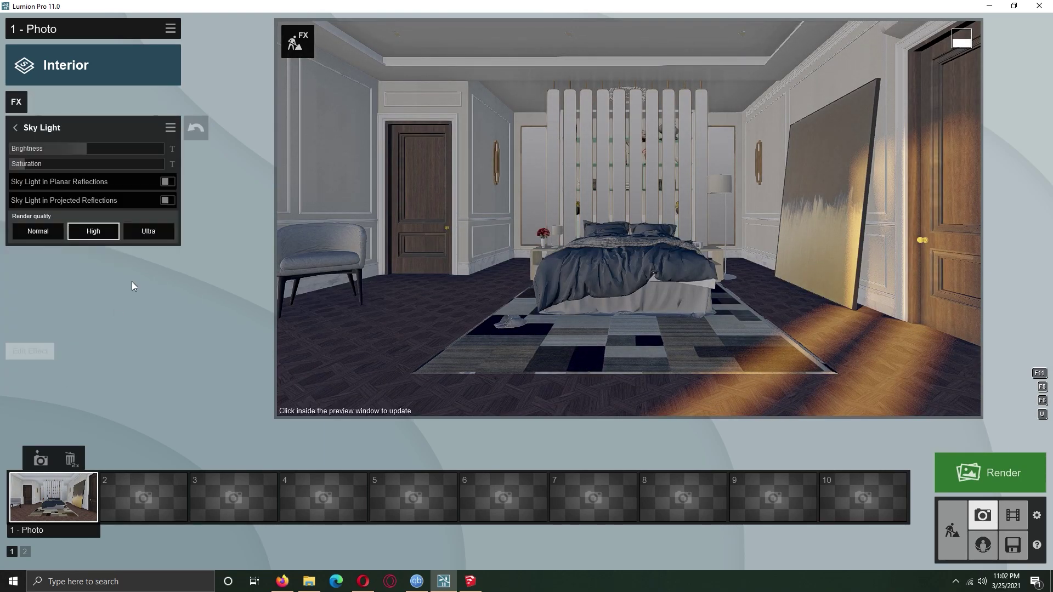
pyautogui.click(15, 128)
pyautogui.click(589, 245)
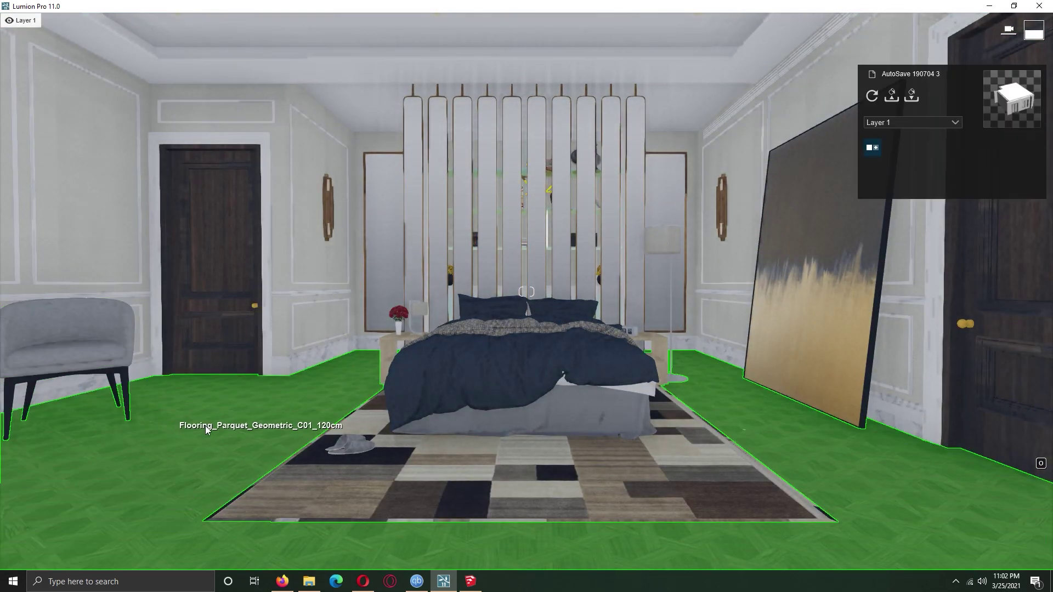
# - Give the floor the Wood Floor 057 2048 checkered parquet material
pyautogui.click(206, 430)
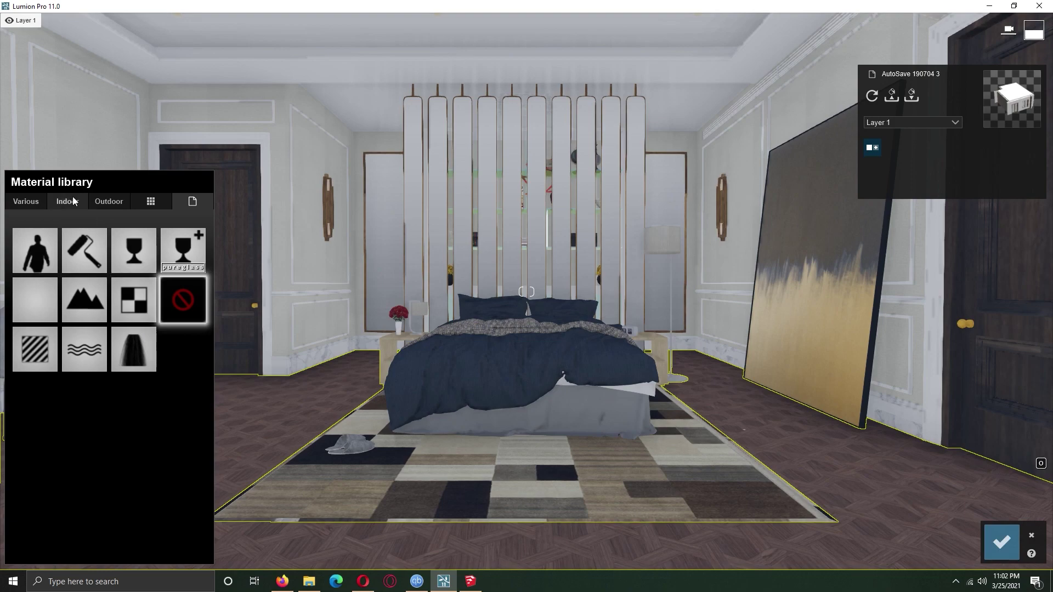
pyautogui.click(69, 201)
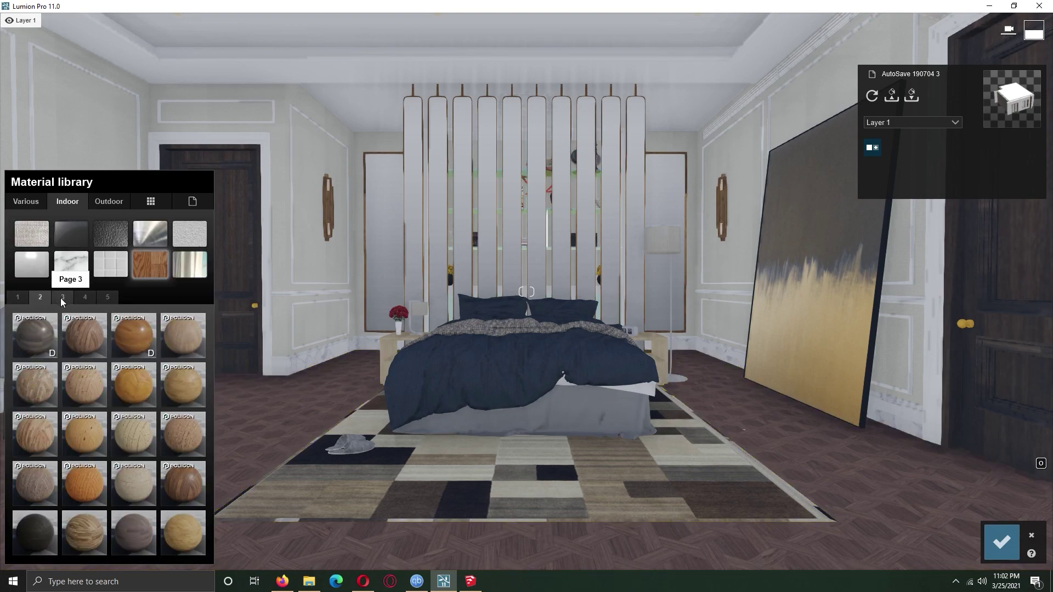
pyautogui.click(84, 297)
pyautogui.click(106, 298)
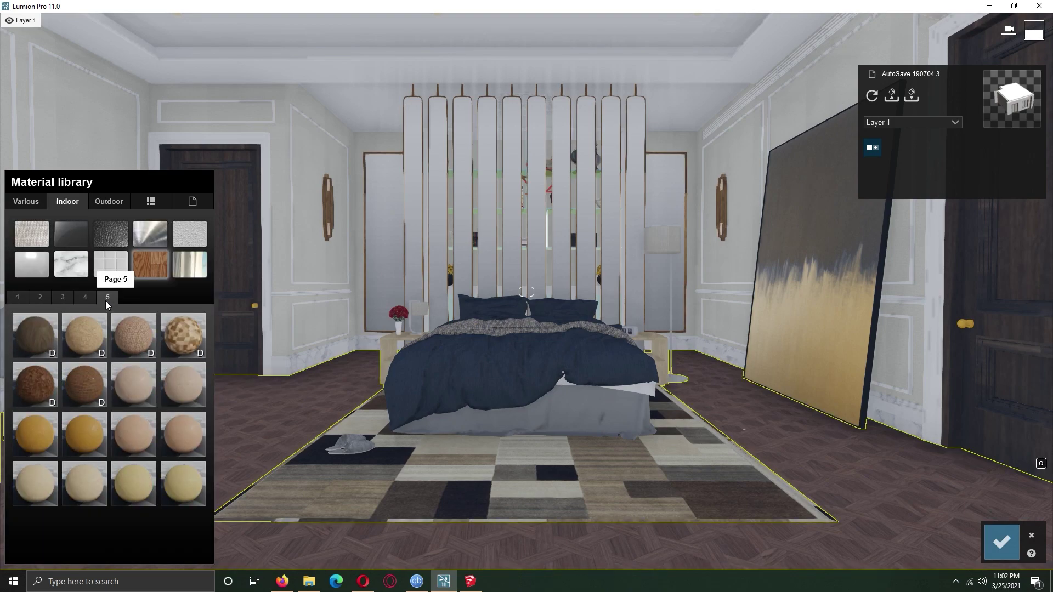
pyautogui.click(187, 344)
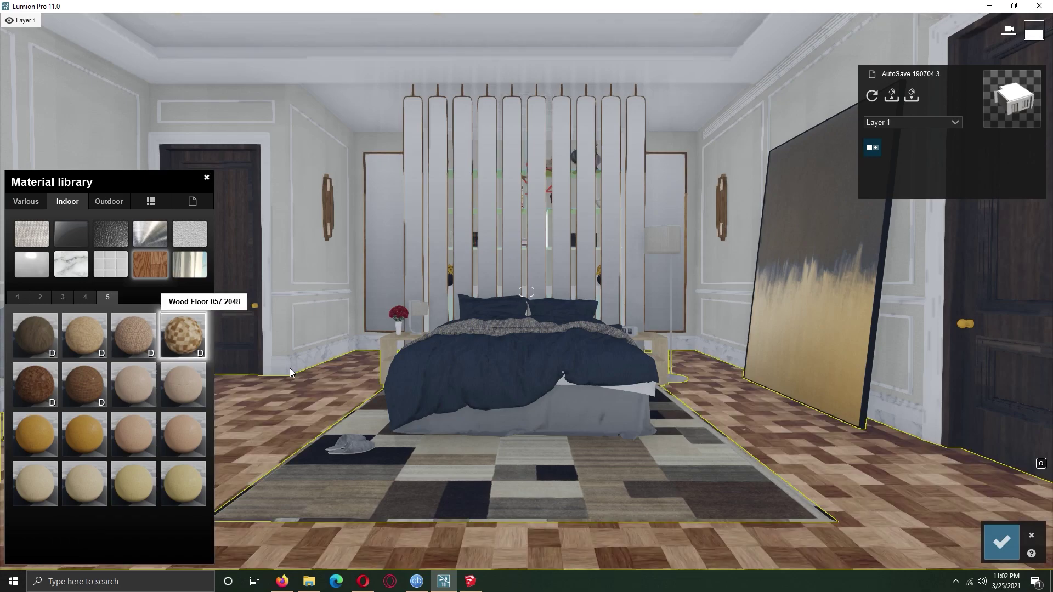
# - Cover the bed duvet with Polii Fabric Denim 003 2k
pyautogui.click(505, 404)
pyautogui.scroll(5, 334, 353)
pyautogui.click(67, 201)
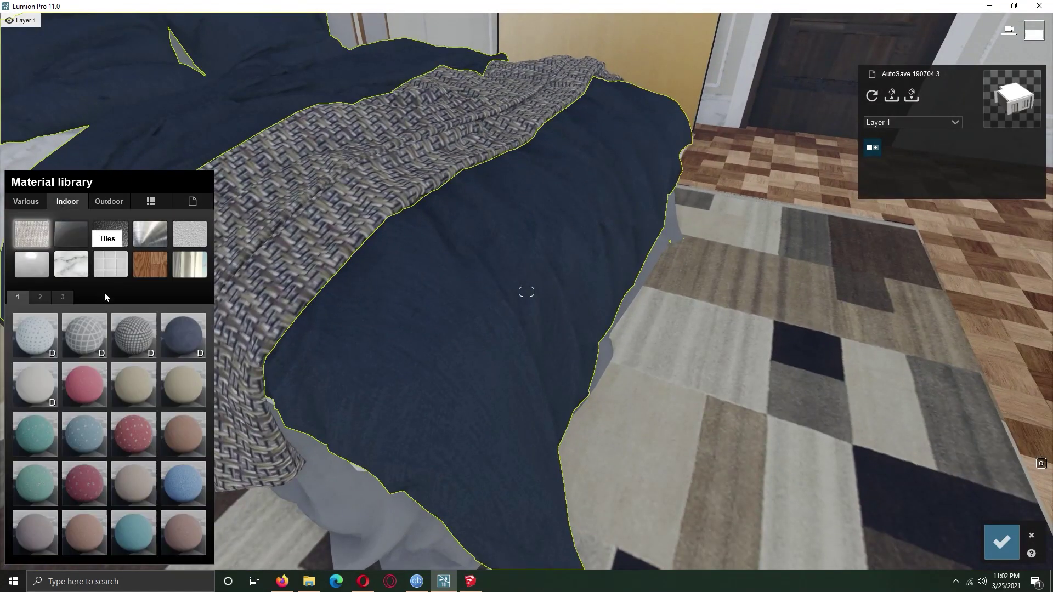
pyautogui.click(40, 297)
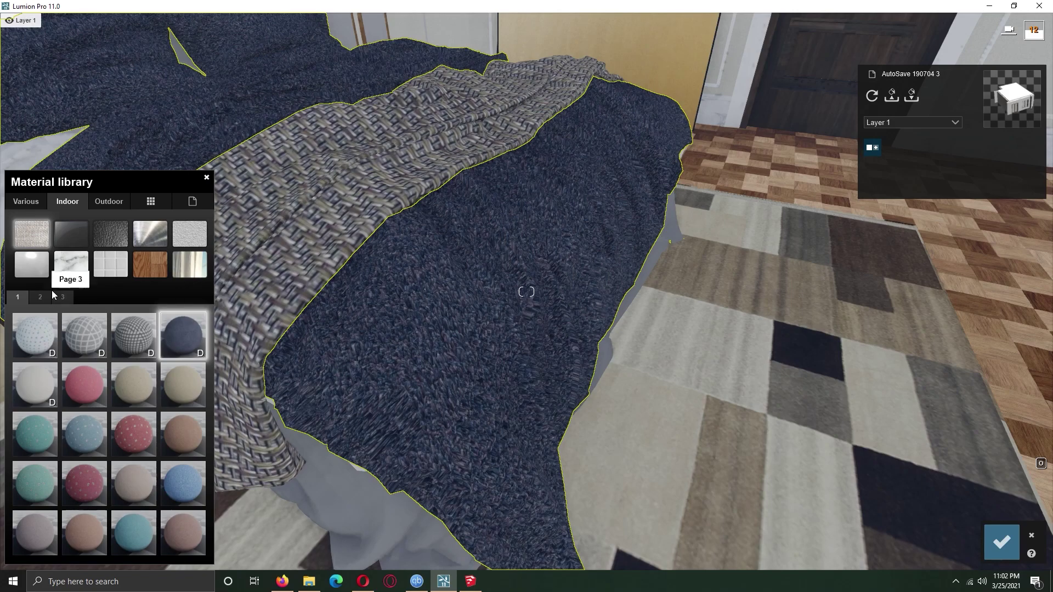
pyautogui.click(185, 491)
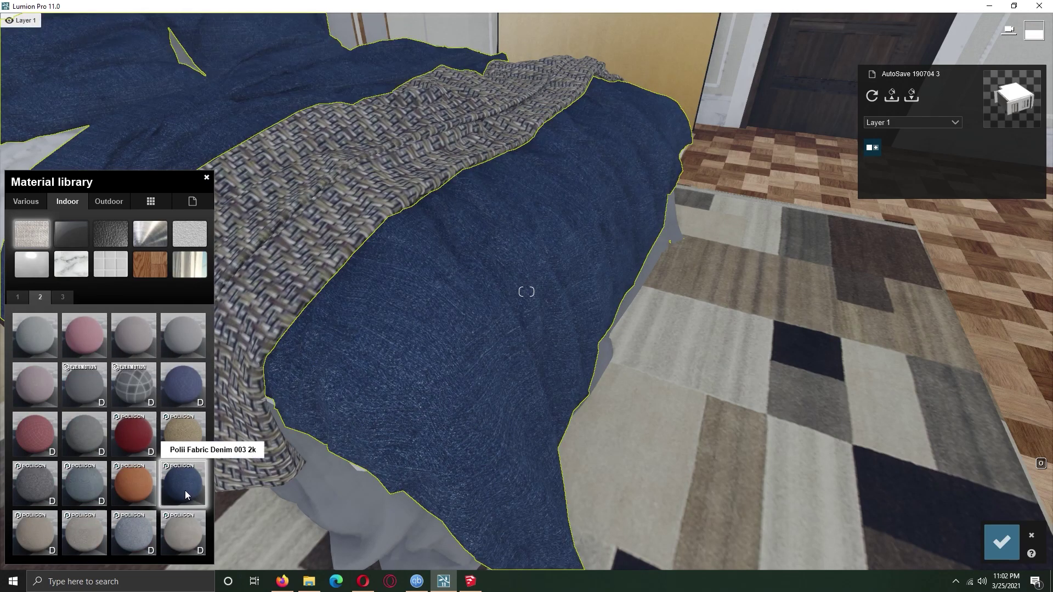
pyautogui.scroll(-5, 452, 394)
# - Give the throw blanket a grey woven fabric after trying the wicker fabric
pyautogui.click(452, 394)
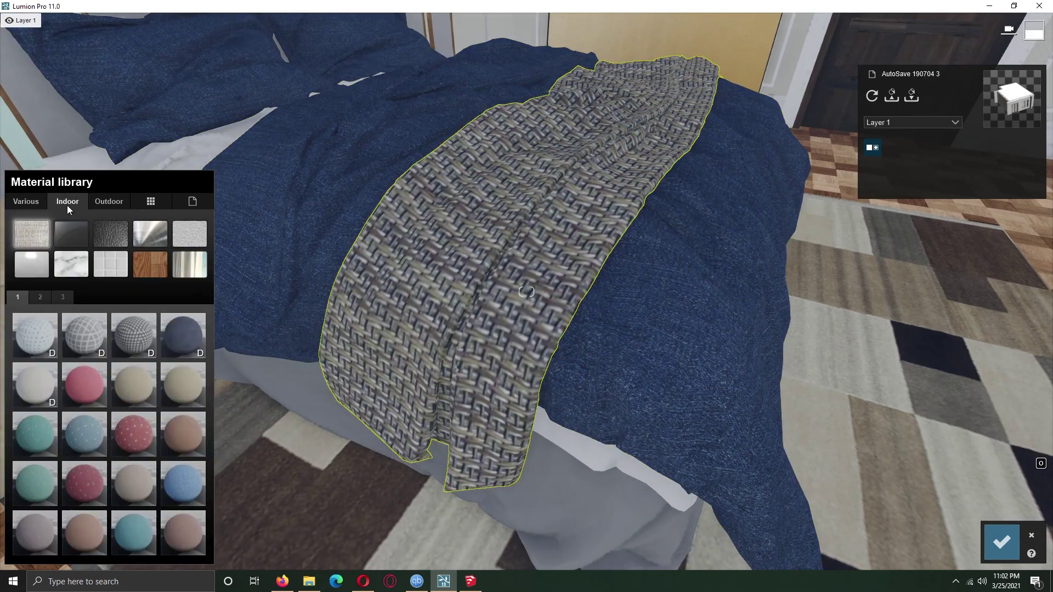
pyautogui.click(40, 297)
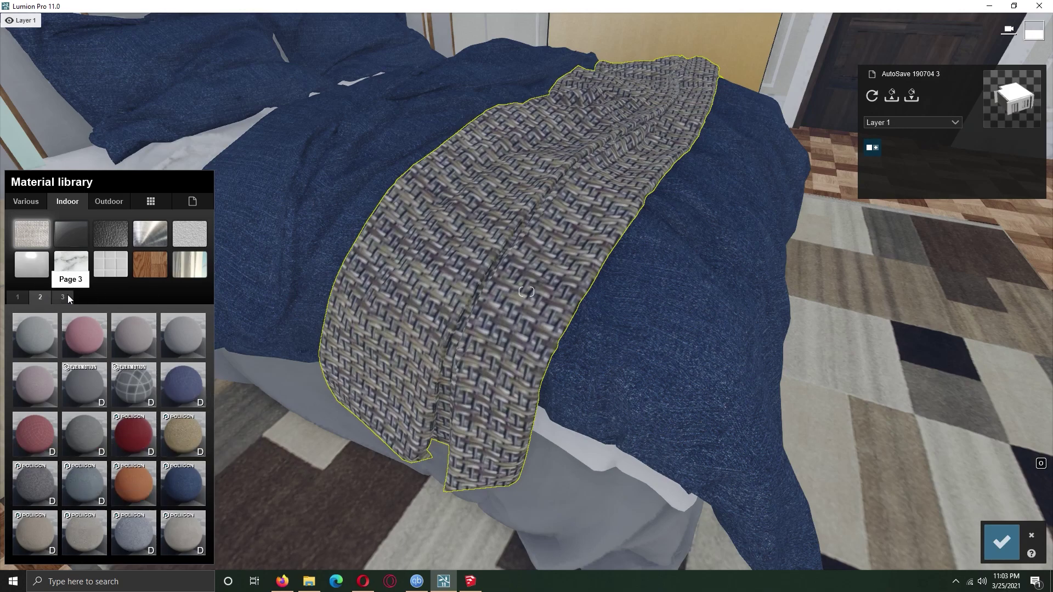
pyautogui.click(67, 295)
pyautogui.click(124, 357)
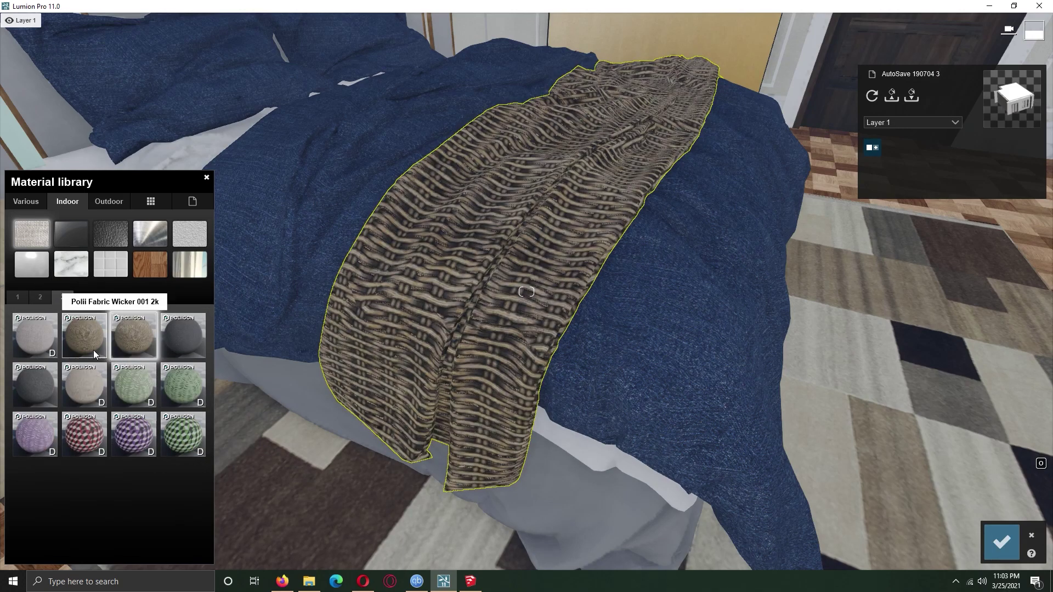
pyautogui.click(39, 350)
# - Give the bed skirt a dark grey fabric and the white trim strips a light grey fabric
pyautogui.click(496, 522)
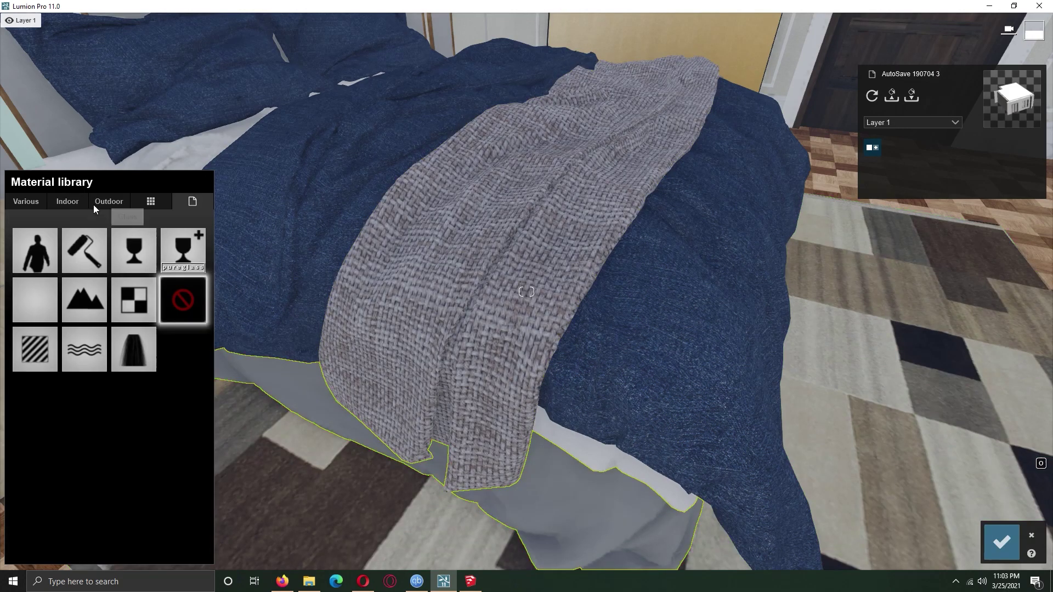
pyautogui.click(68, 202)
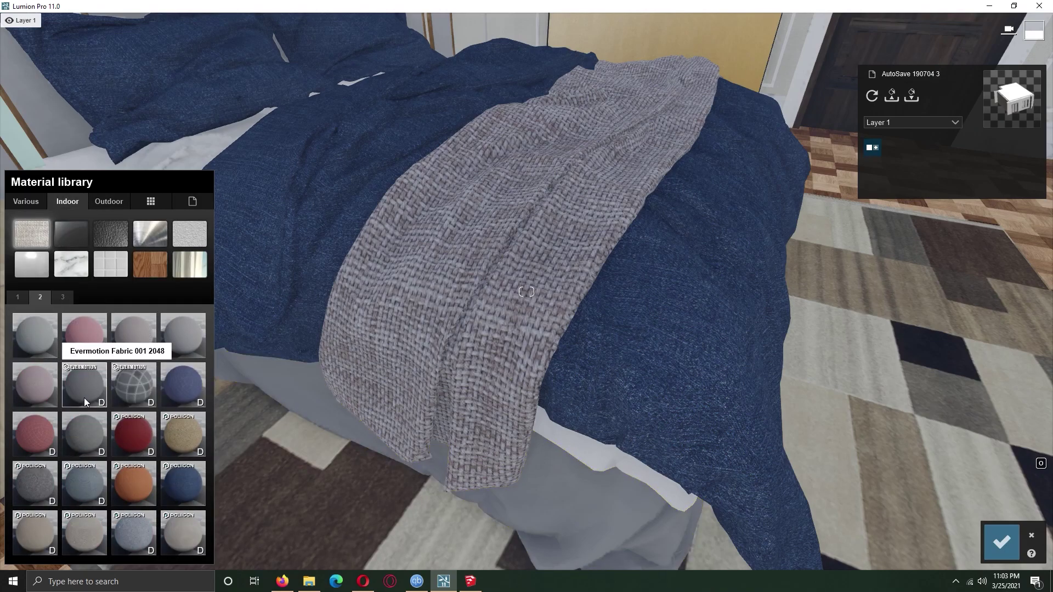
pyautogui.click(84, 433)
pyautogui.click(596, 464)
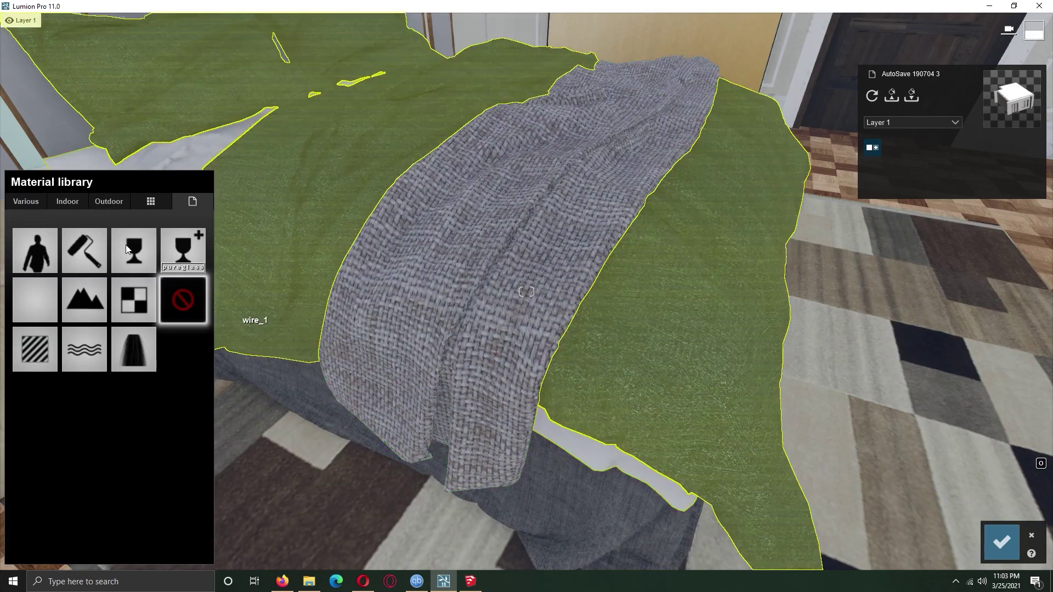
pyautogui.click(68, 202)
pyautogui.click(40, 297)
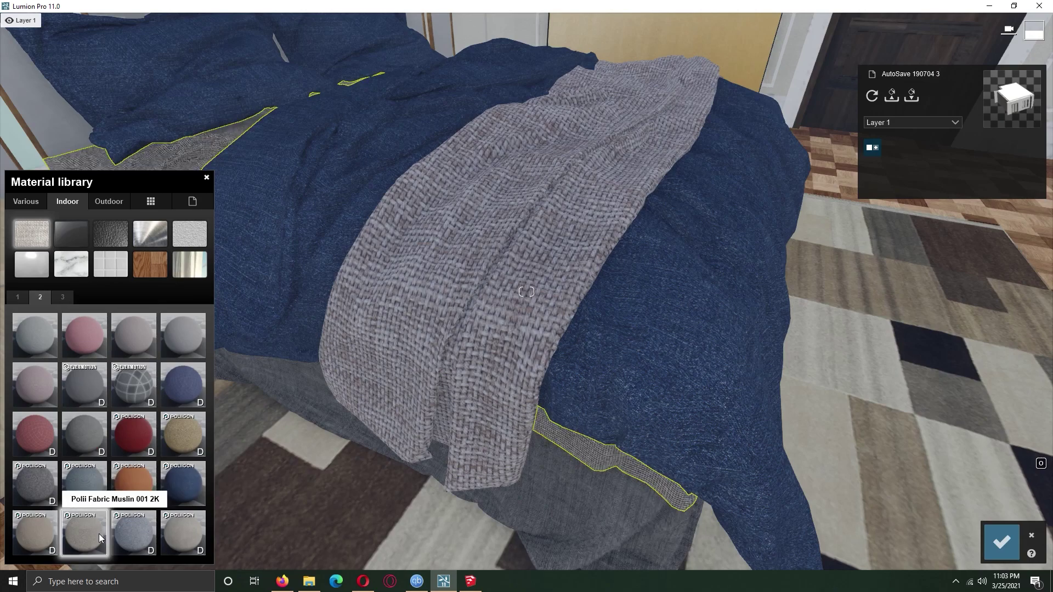
pyautogui.click(182, 531)
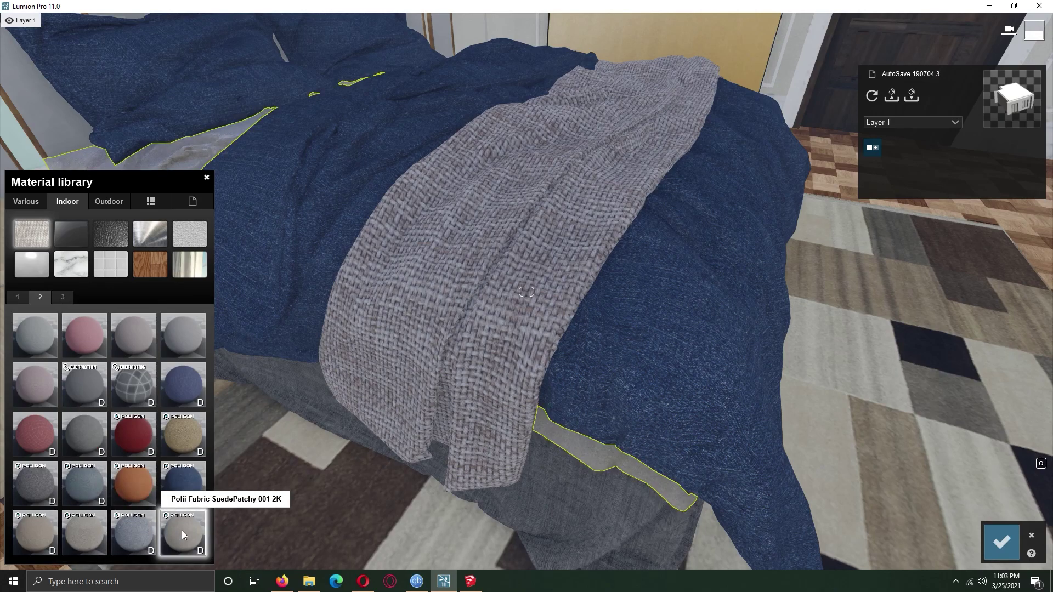
pyautogui.click(182, 531)
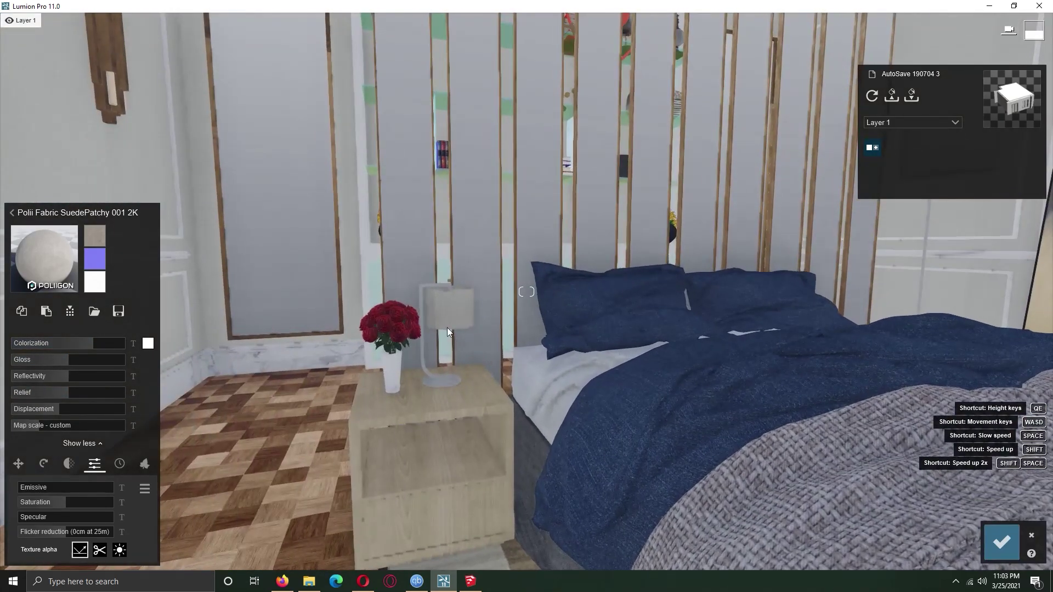
# - Give the nightstand the grey-purple Polii Wood Flooring 032 material
pyautogui.click(447, 332)
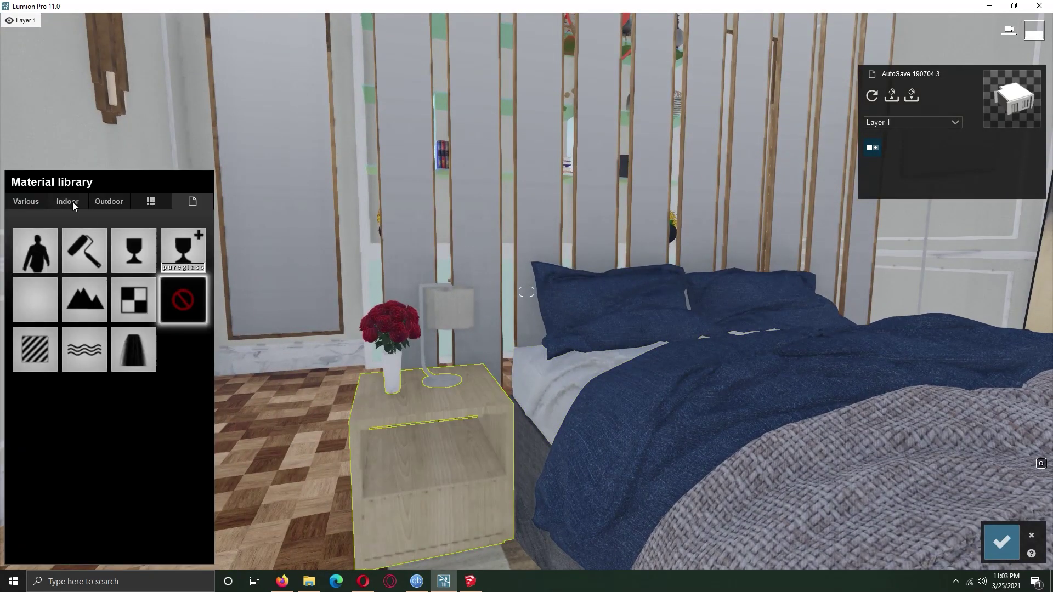
pyautogui.click(72, 201)
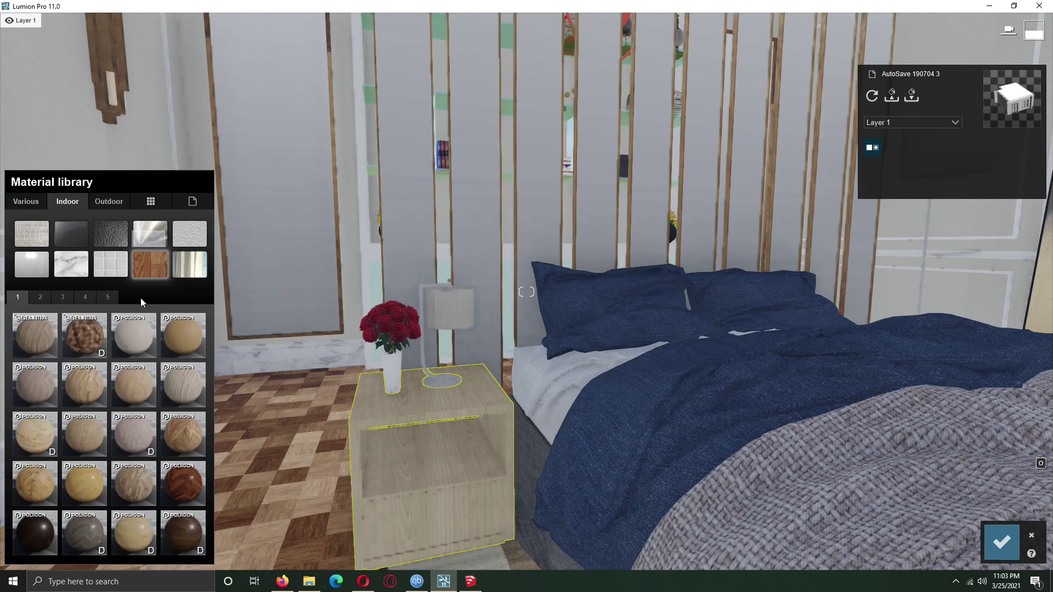
pyautogui.click(139, 446)
# - Make the panels behind the headboard chrome with increased gloss
pyautogui.click(362, 320)
pyautogui.click(77, 202)
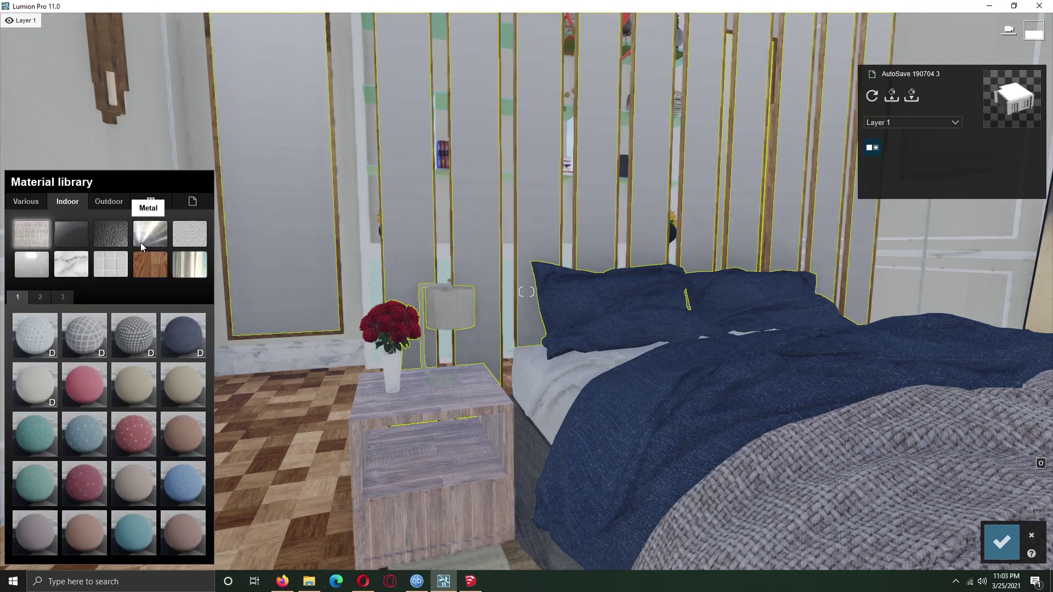
pyautogui.click(40, 297)
pyautogui.click(181, 486)
pyautogui.moveTo(24, 371); pyautogui.dragTo(114, 394)
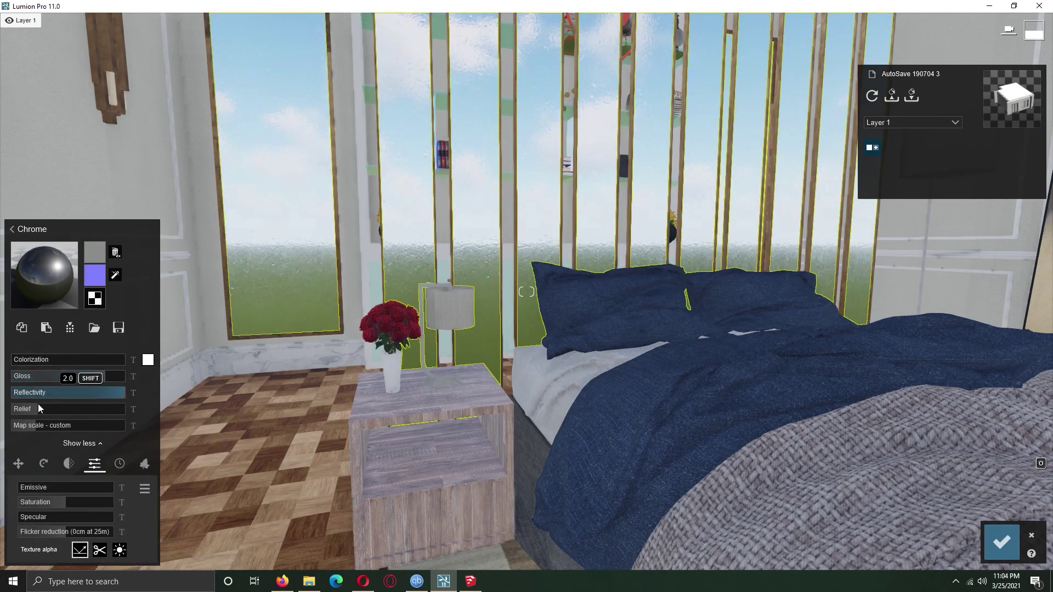
# - Give the lamp stand a dark iron metal from the second metals page
pyautogui.click(424, 357)
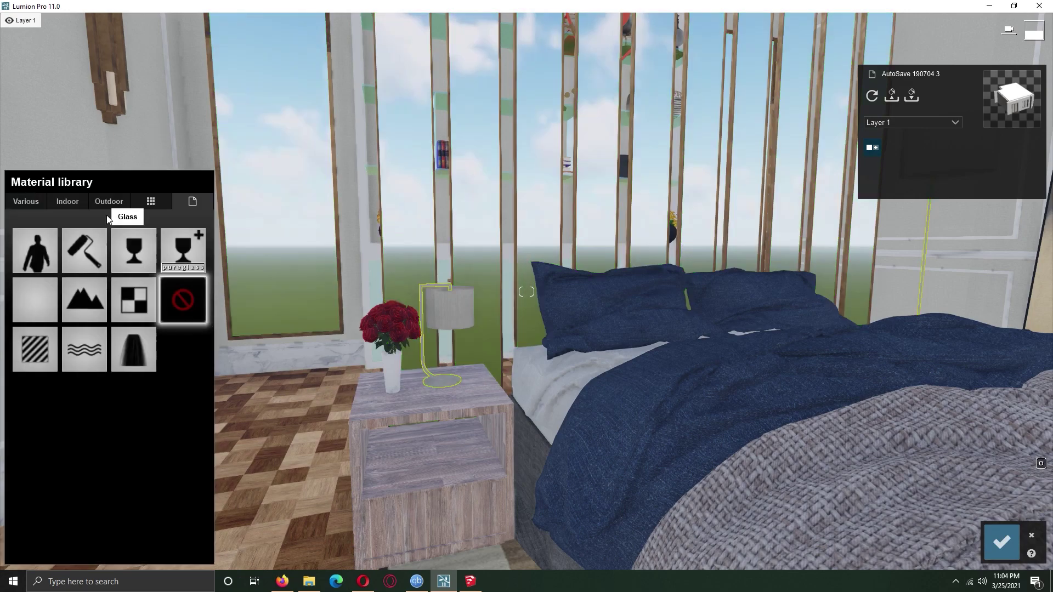
pyautogui.click(68, 201)
pyautogui.click(149, 233)
pyautogui.click(40, 296)
pyautogui.click(136, 533)
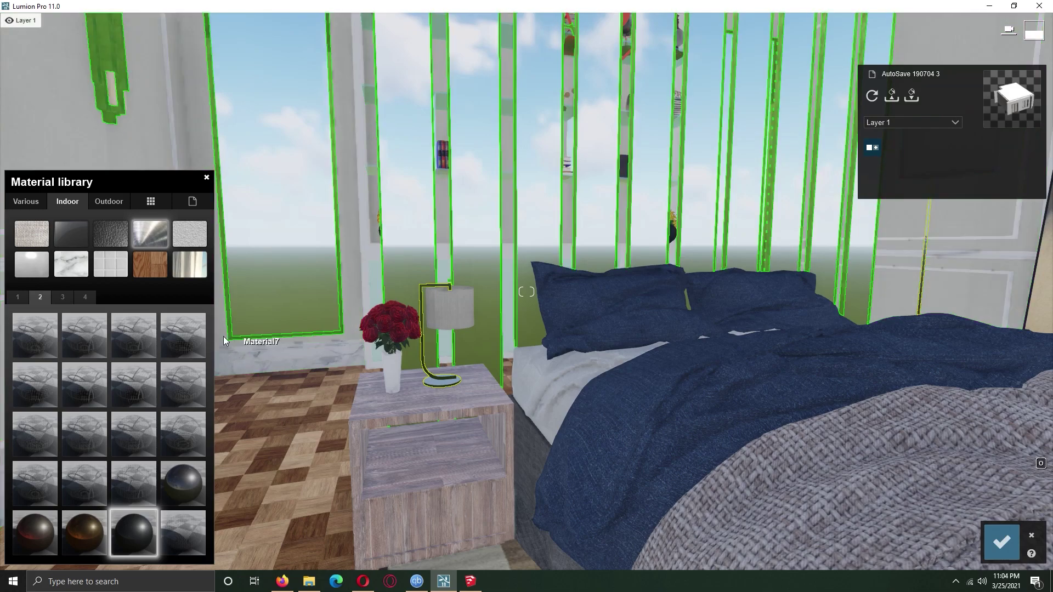
pyautogui.moveTo(223, 337); pyautogui.dragTo(616, 190, button='right')
# - Try outdoor concrete textures on the panelled wall, briefly applying a speckled grey concrete
pyautogui.click(615, 190)
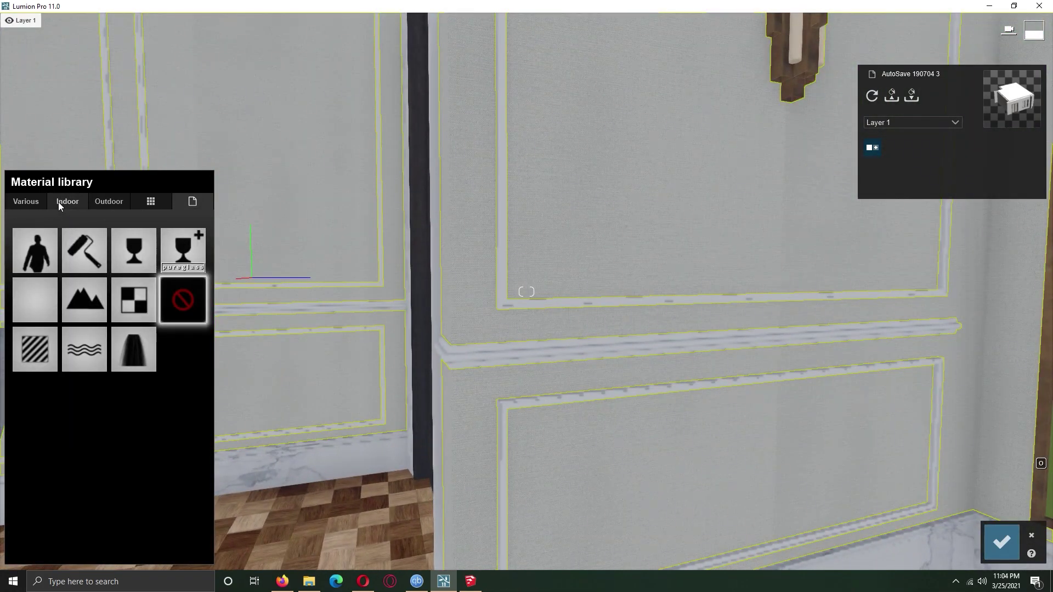
pyautogui.click(109, 201)
pyautogui.click(63, 296)
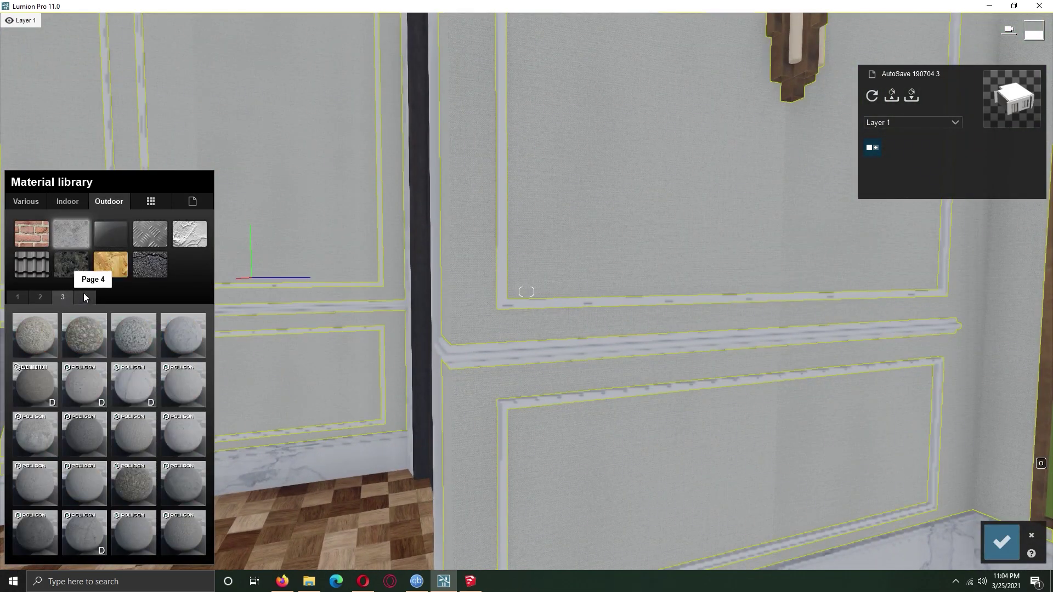
pyautogui.click(84, 295)
pyautogui.click(41, 296)
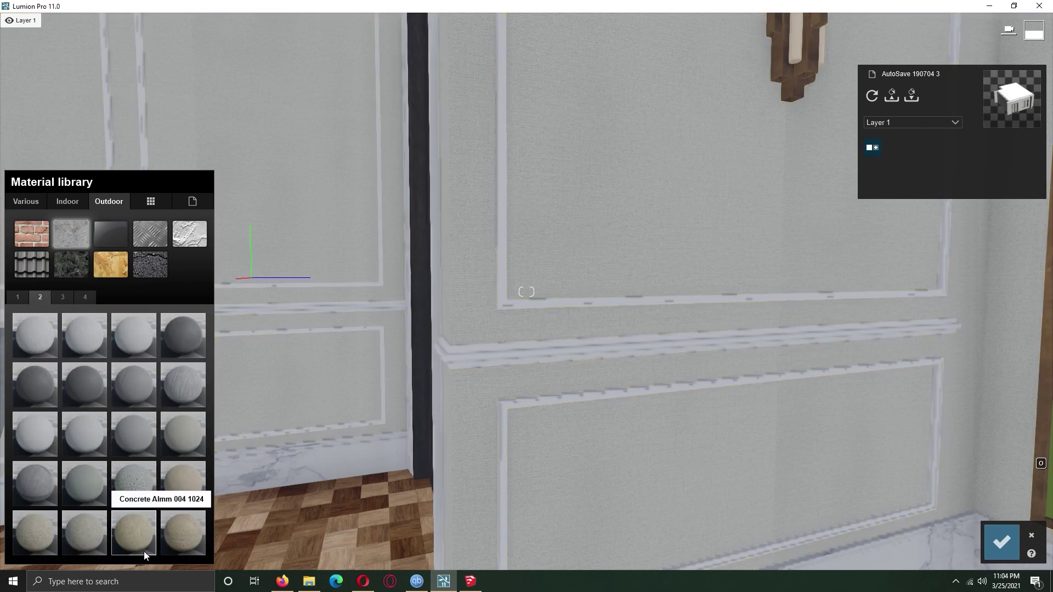
pyautogui.click(144, 552)
pyautogui.click(192, 503)
pyautogui.click(199, 538)
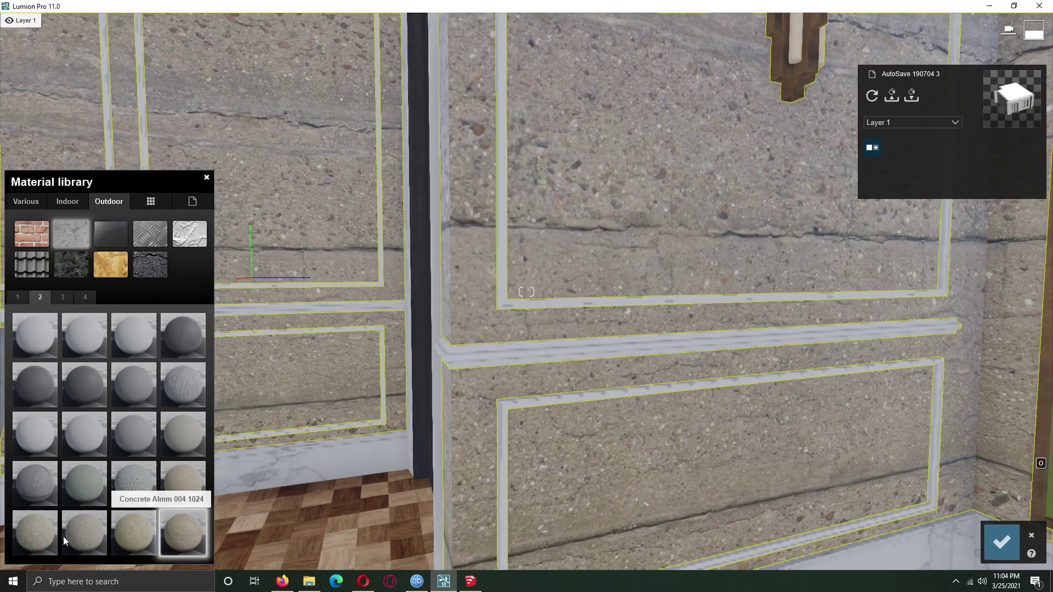
# - After testing several fabrics, apply Polii Fabric Muslin 001 2K to the wall with a smaller map scale
pyautogui.click(41, 538)
pyautogui.click(67, 201)
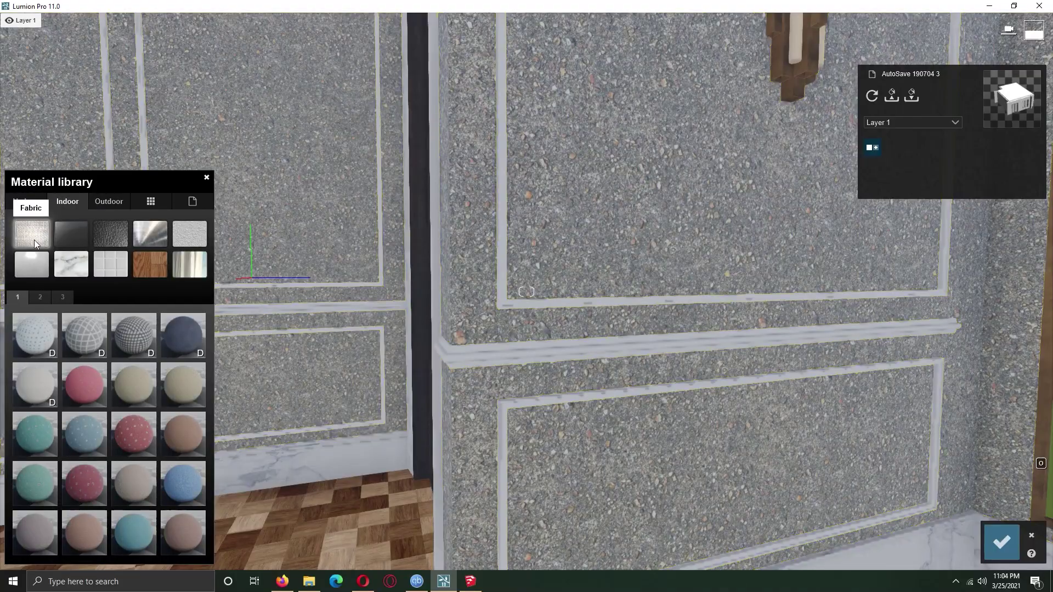
pyautogui.click(40, 296)
pyautogui.click(84, 533)
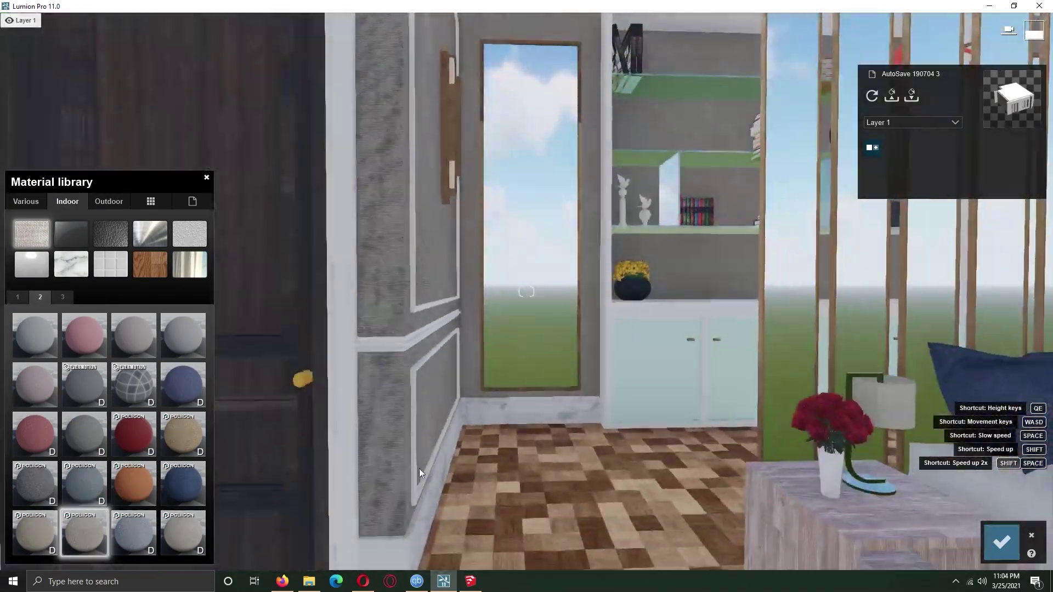
pyautogui.click(33, 541)
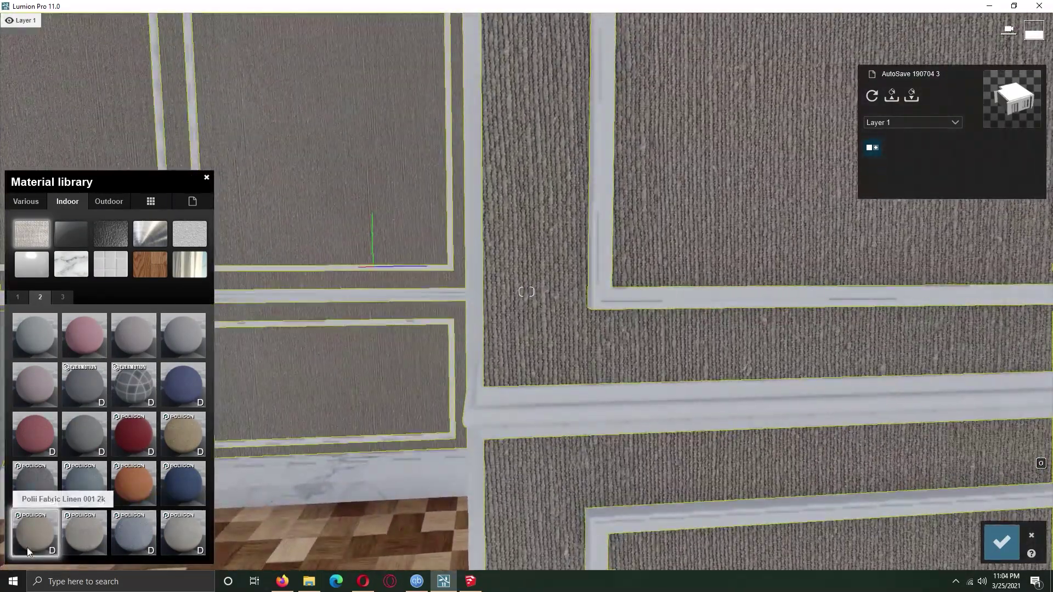
pyautogui.click(93, 544)
pyautogui.click(186, 543)
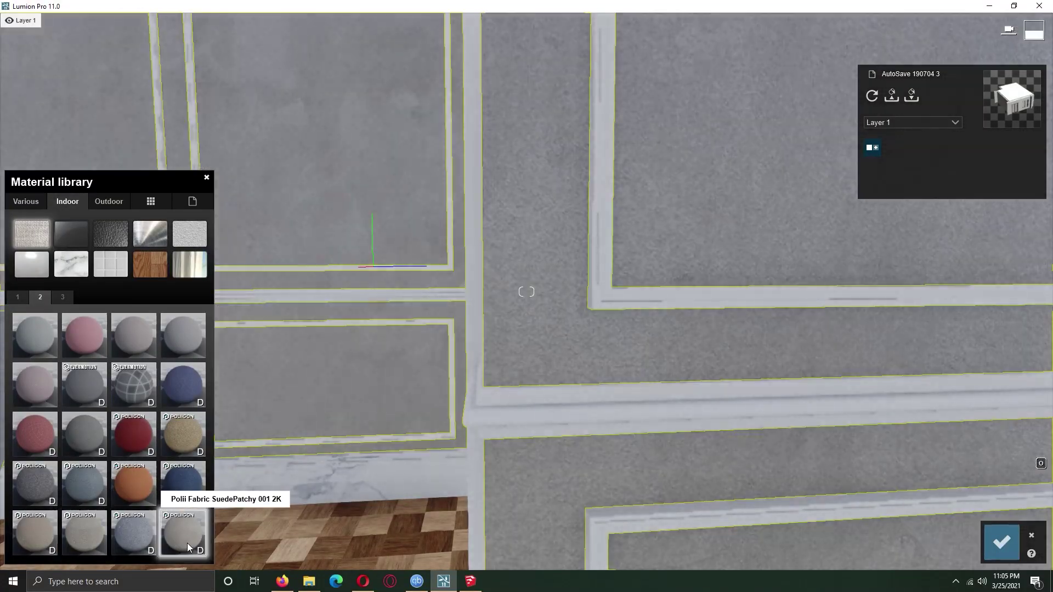
pyautogui.click(102, 541)
pyautogui.moveTo(38, 429); pyautogui.dragTo(2, 439)
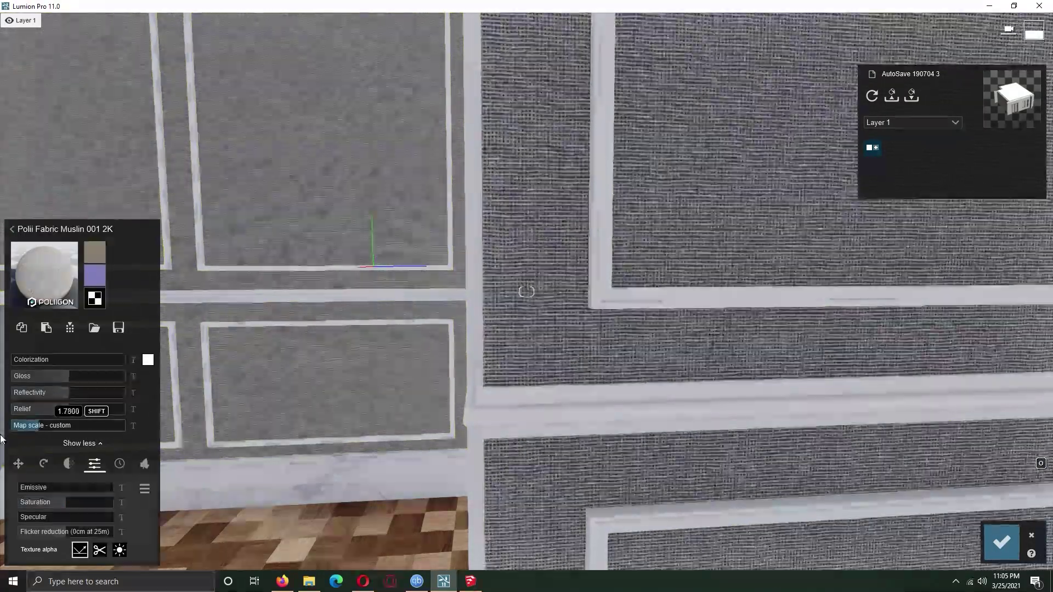
# - Try a blue plastic and then a marble material on the trim
pyautogui.click(12, 229)
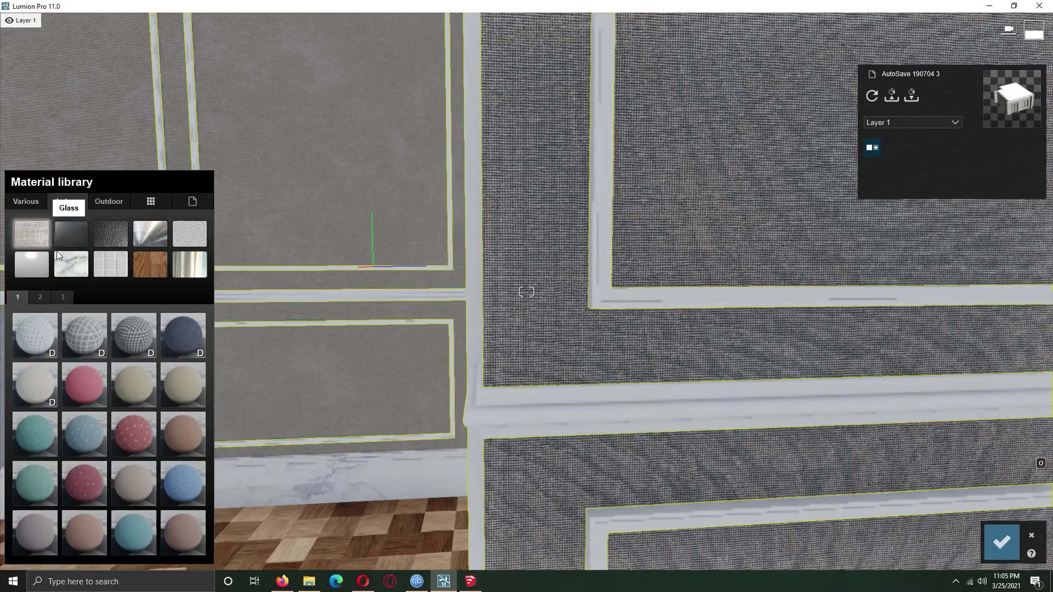
pyautogui.click(57, 251)
pyautogui.click(179, 396)
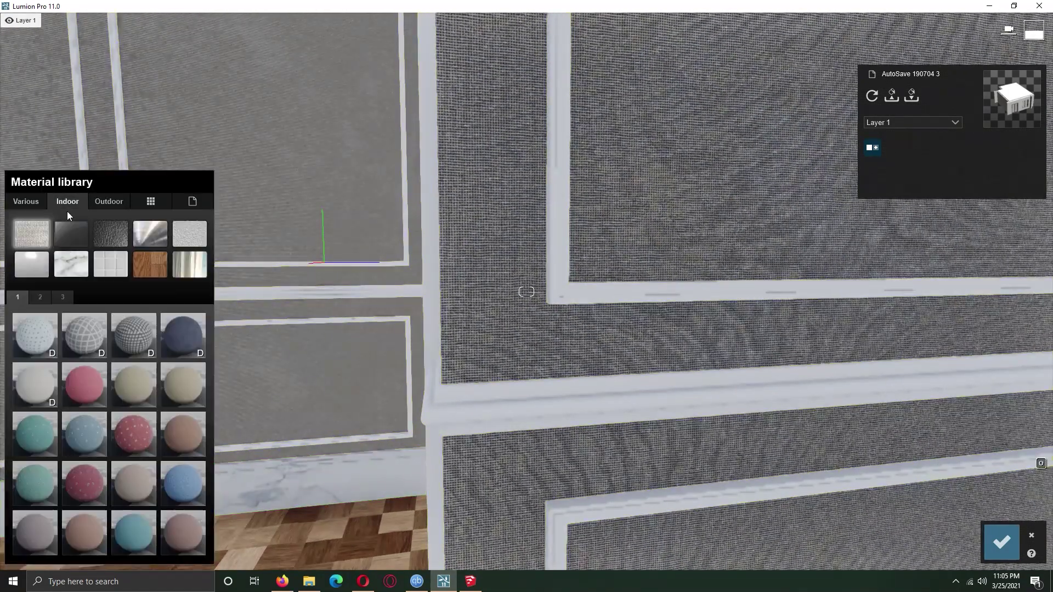
pyautogui.click(71, 264)
pyautogui.click(84, 532)
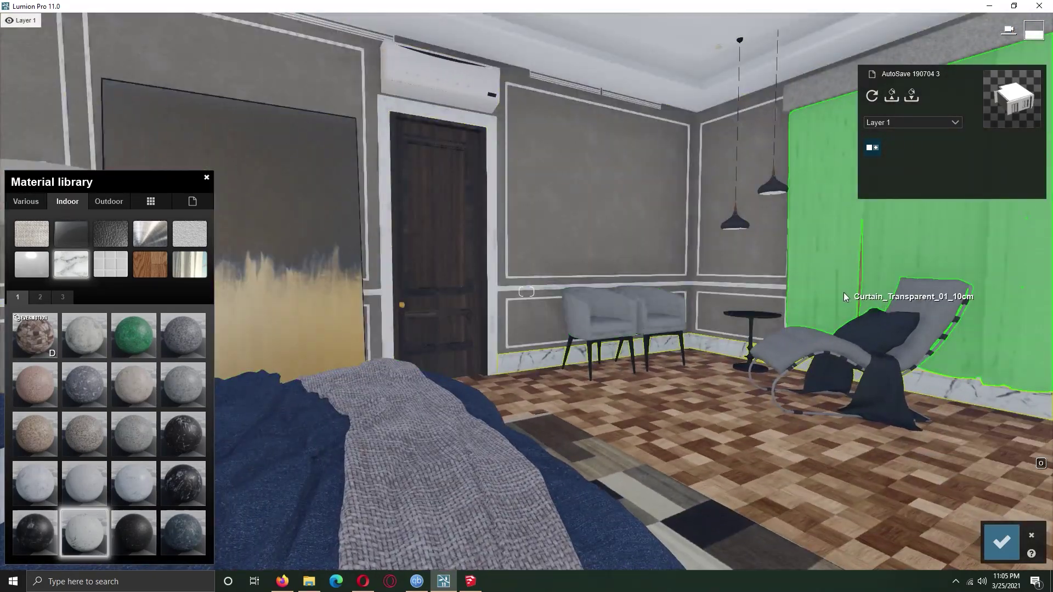
# - Give the right curtain a patterned sheer from the indoor Curtains materials
pyautogui.click(72, 207)
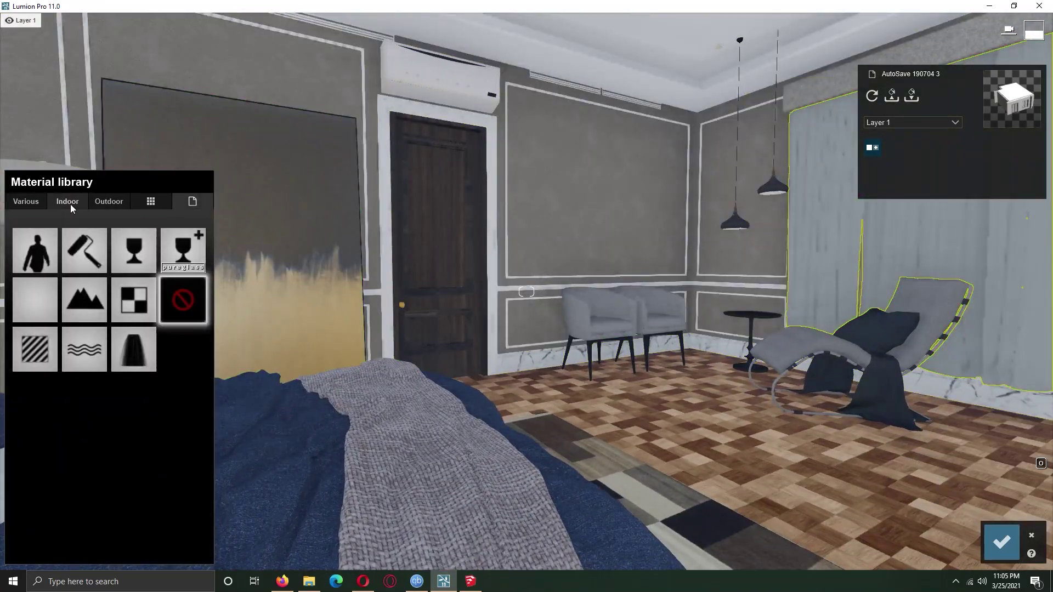
pyautogui.click(190, 264)
pyautogui.click(34, 482)
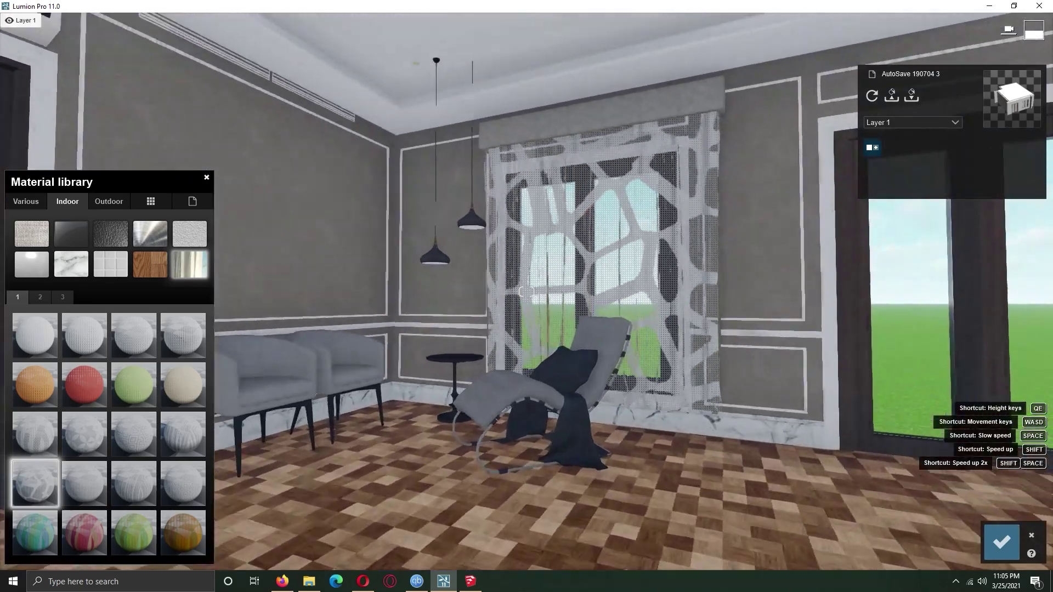
pyautogui.moveTo(664, 303); pyautogui.dragTo(514, 291, button='right')
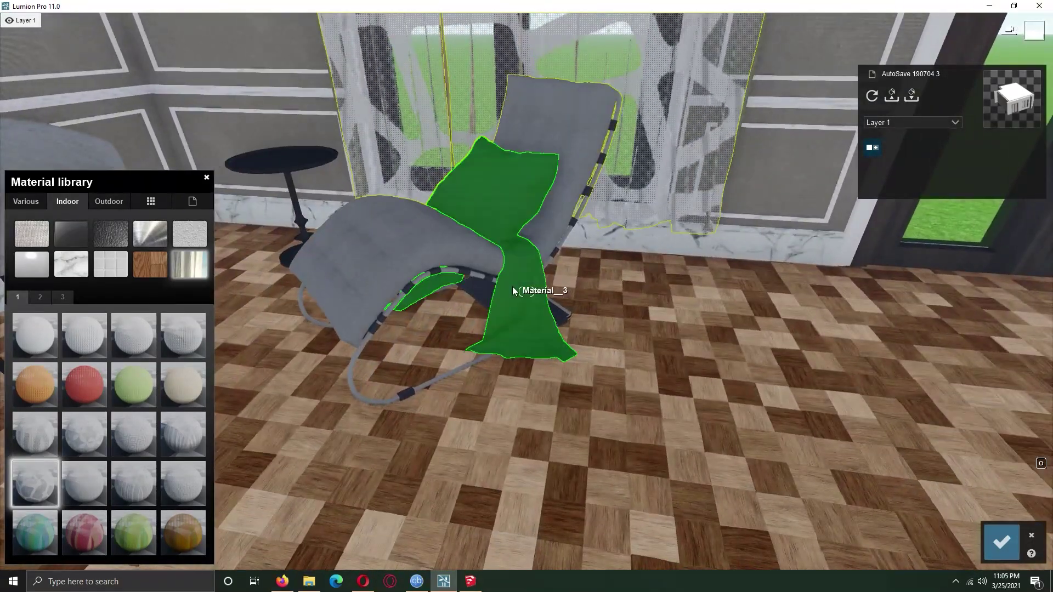
# - Apply Fabric 003 2048 to the lounge chair upholstery
pyautogui.click(514, 291)
pyautogui.click(67, 201)
pyautogui.click(31, 234)
pyautogui.click(40, 297)
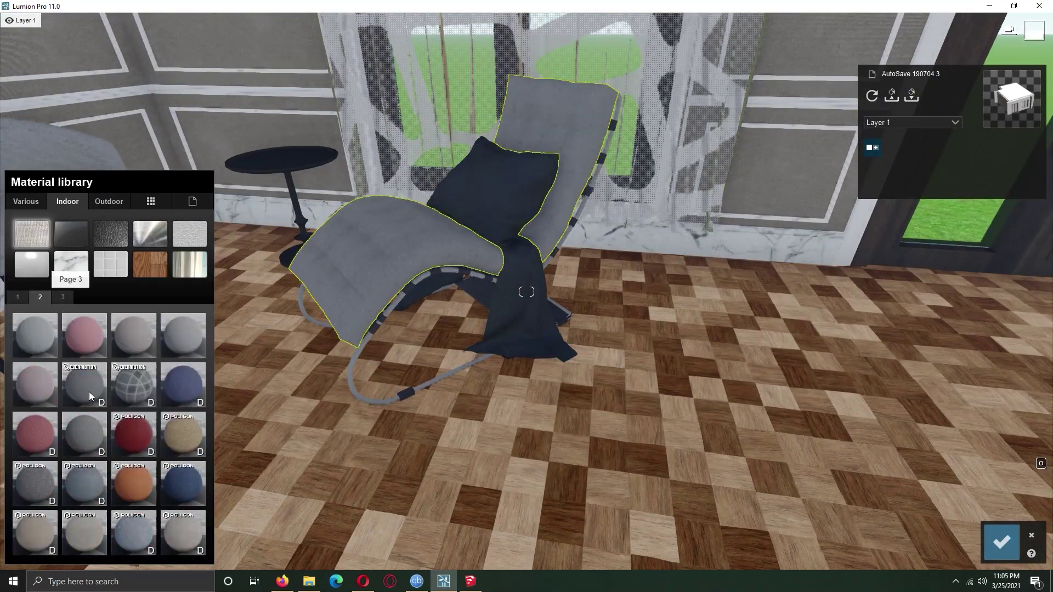
pyautogui.click(81, 444)
# - Give the lounge chair frame an iron metal
pyautogui.click(375, 362)
pyautogui.click(137, 243)
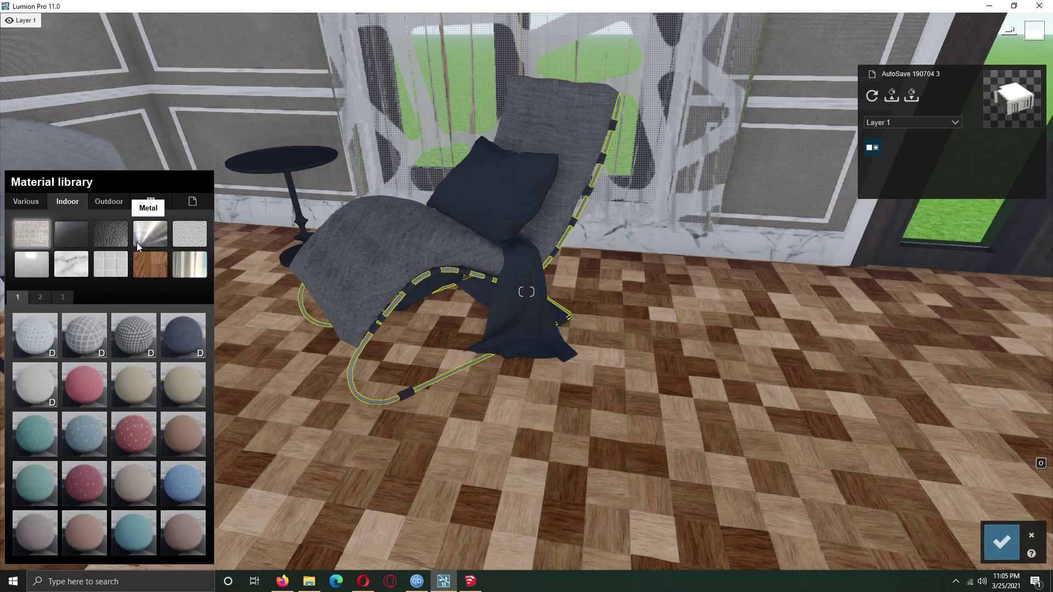
pyautogui.click(136, 243)
pyautogui.click(40, 297)
pyautogui.click(133, 530)
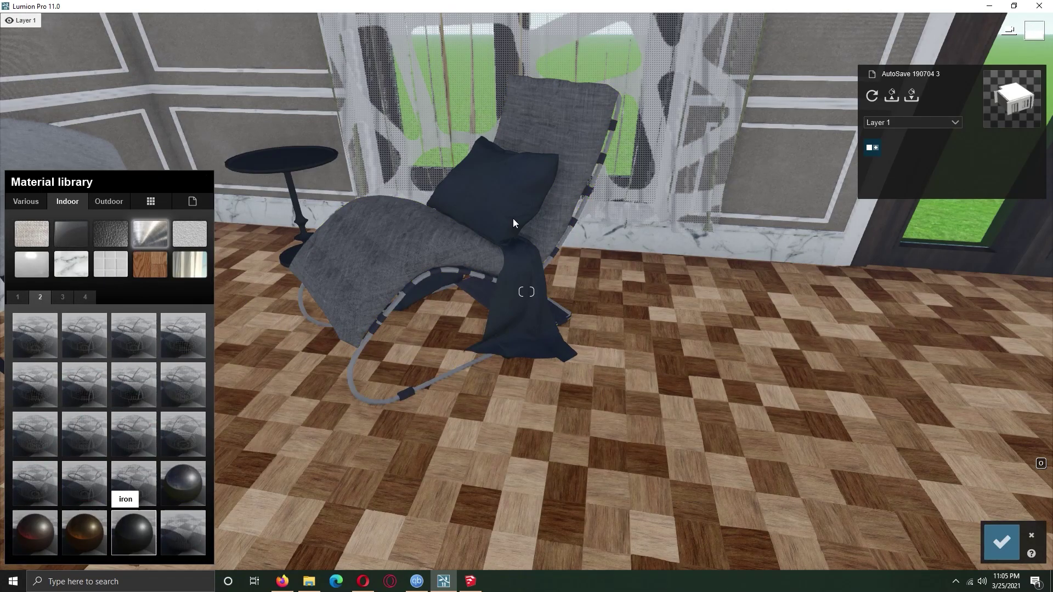
# - Cover the pillow and blanket in grey fabric with a black colorization tint
pyautogui.click(513, 222)
pyautogui.click(68, 202)
pyautogui.click(32, 233)
pyautogui.click(40, 296)
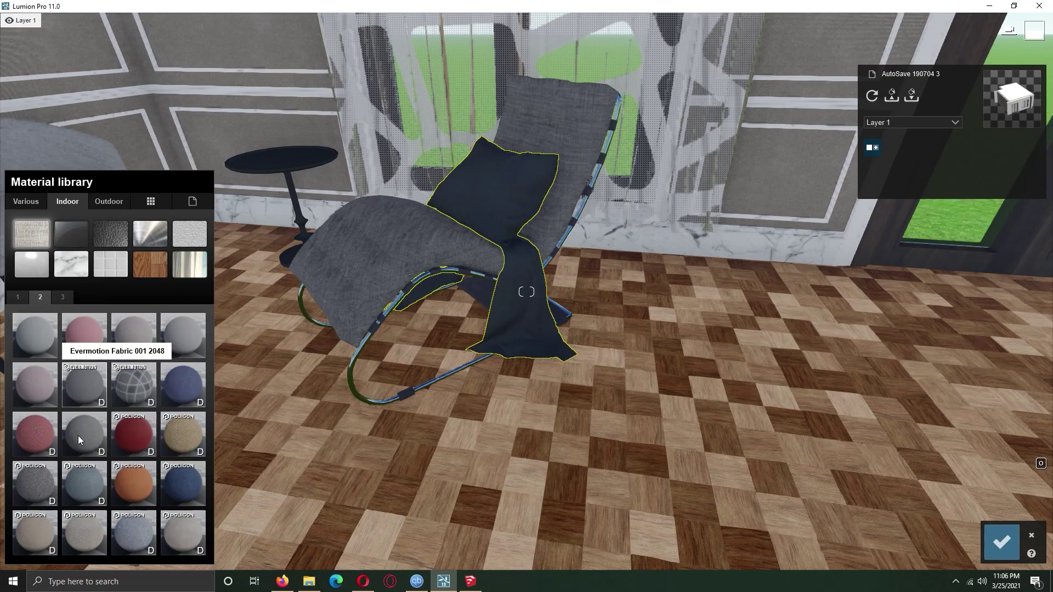
pyautogui.click(90, 440)
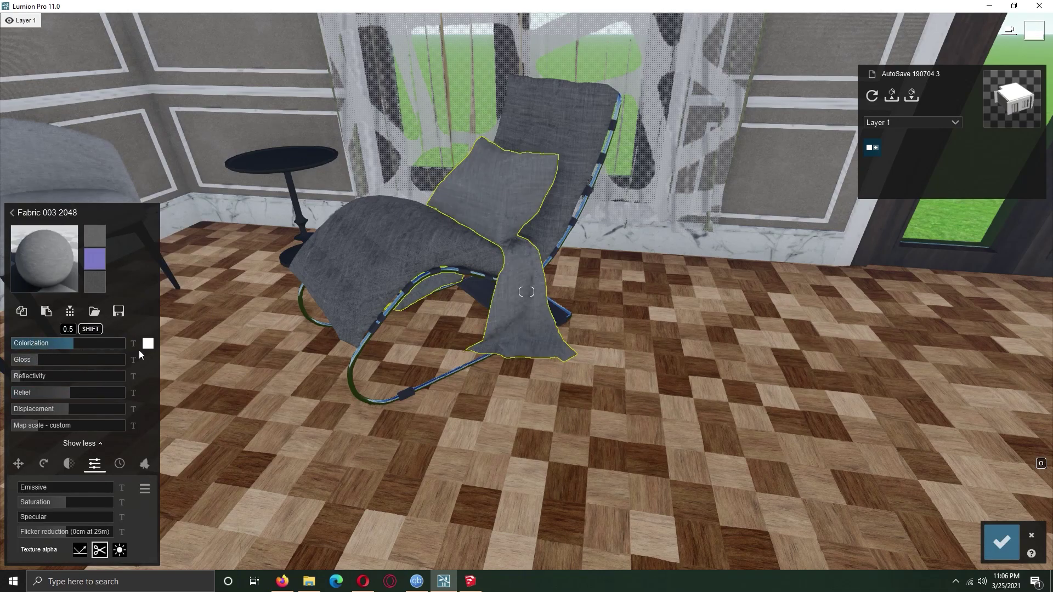
pyautogui.click(148, 343)
pyautogui.click(233, 406)
pyautogui.click(39, 344)
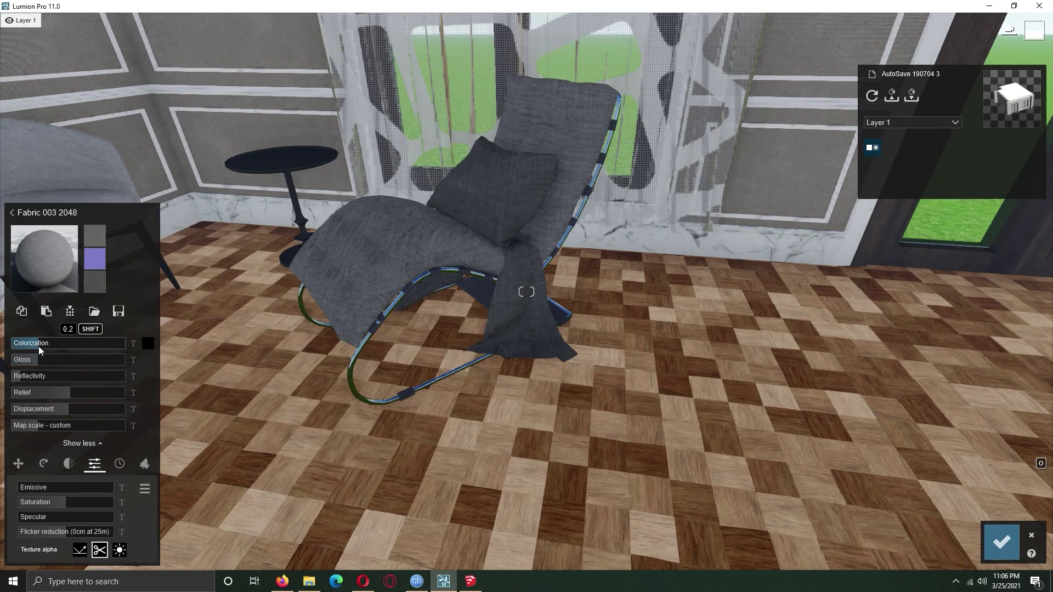
# - Give the side table Plastic 014 and the two armchairs a dark page-2 fabric
pyautogui.click(266, 164)
pyautogui.click(62, 297)
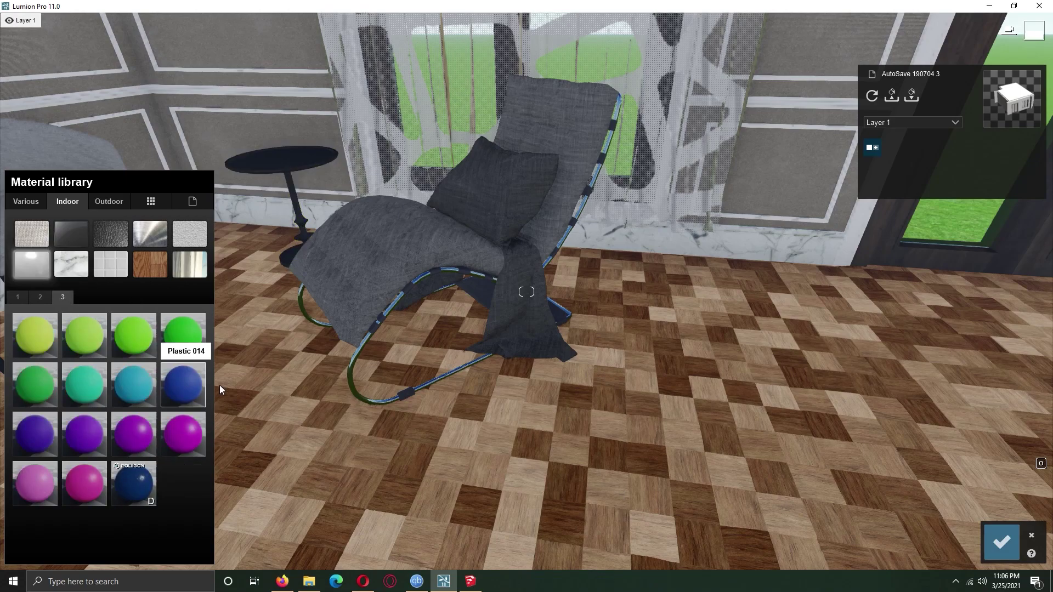
pyautogui.click(184, 385)
pyautogui.click(148, 360)
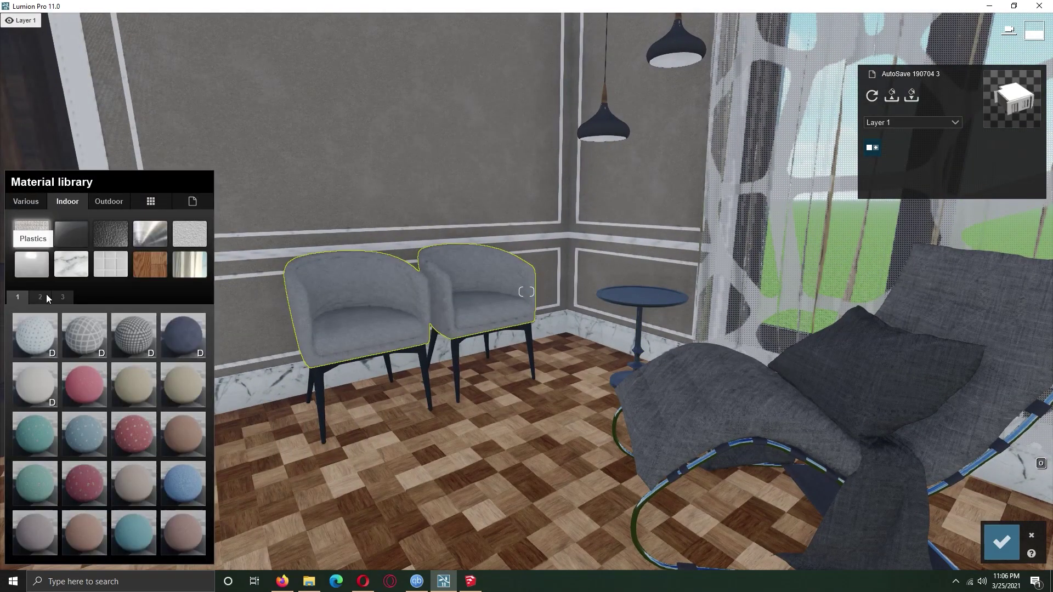
pyautogui.click(46, 294)
pyautogui.click(86, 397)
# - Apply Plastic 014 to the surface behind the chairs and open its Colorization colour picker
pyautogui.click(208, 163)
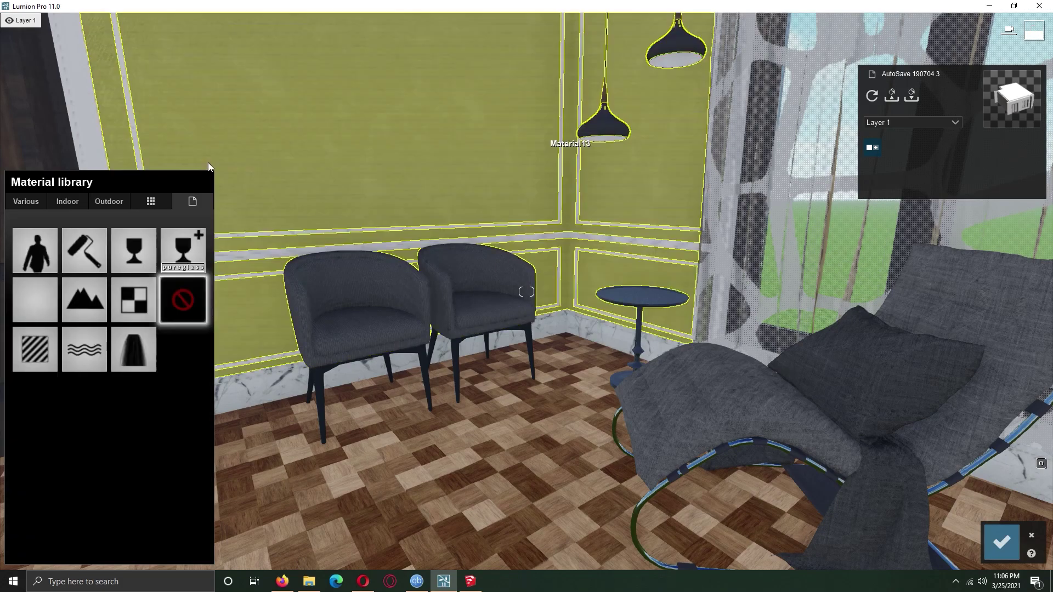
pyautogui.click(68, 201)
pyautogui.click(61, 298)
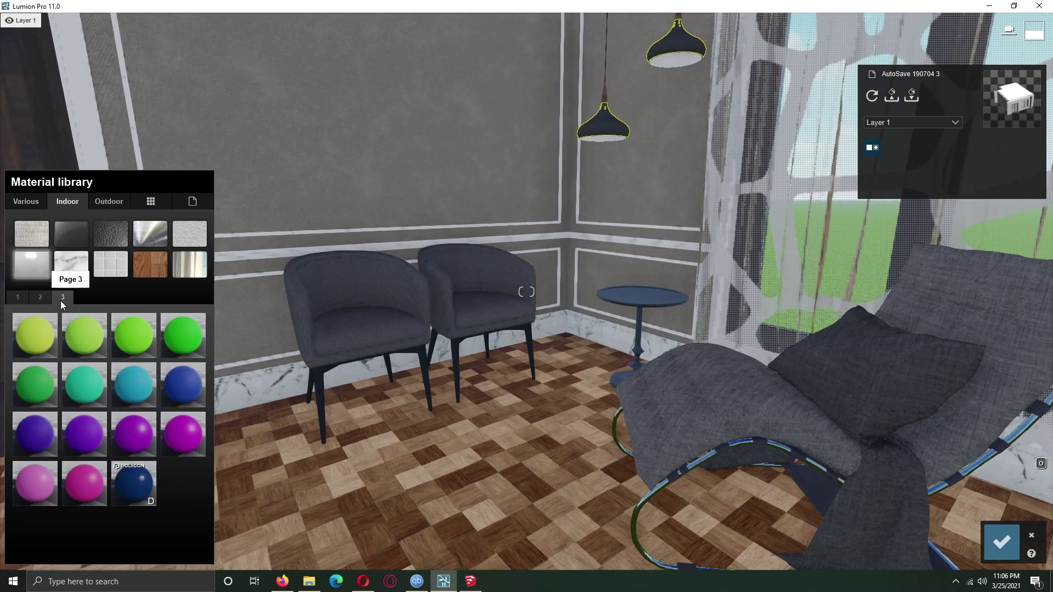
pyautogui.click(170, 380)
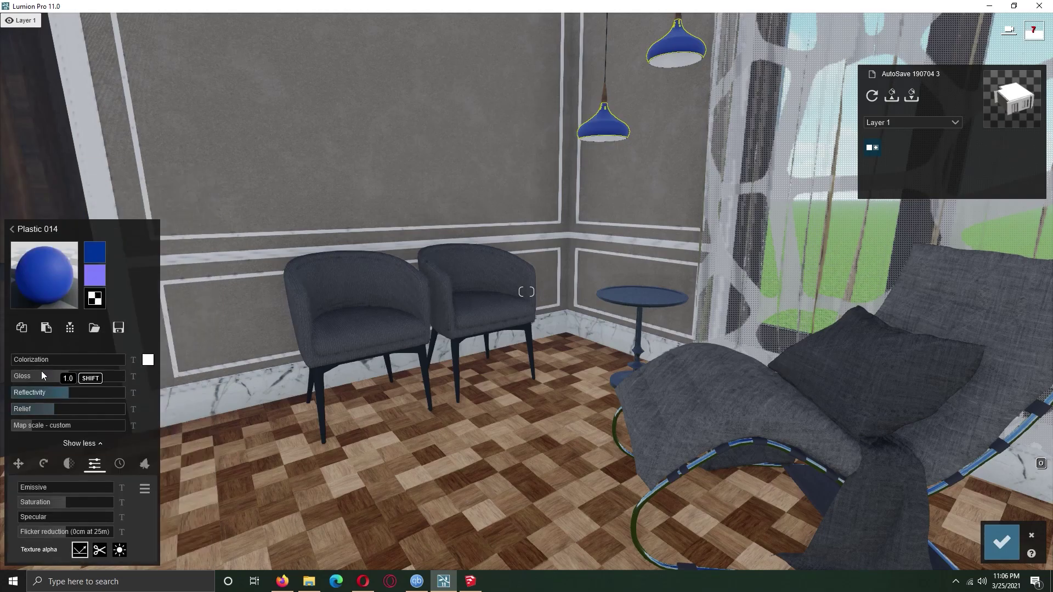
pyautogui.click(148, 360)
pyautogui.moveTo(658, 252)
pyautogui.mouseDown(button='right')
pyautogui.moveTo(505, 248)
pyautogui.moveTo(516, 294)
pyautogui.mouseUp(button='right')
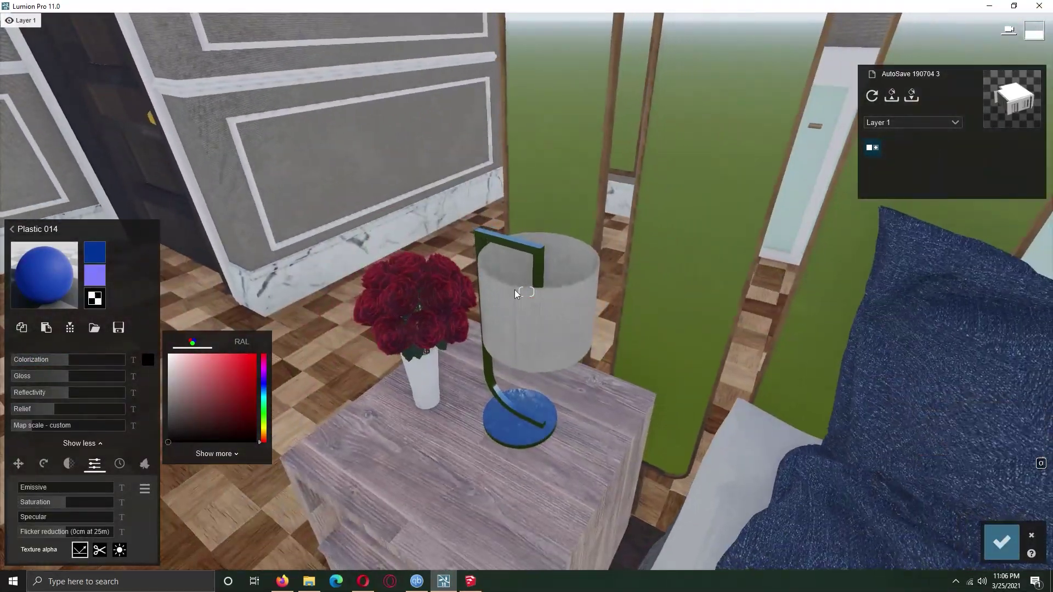
# - Try Indoor glass materials on the bedside lampshade
pyautogui.click(515, 295)
pyautogui.click(63, 201)
pyautogui.click(71, 235)
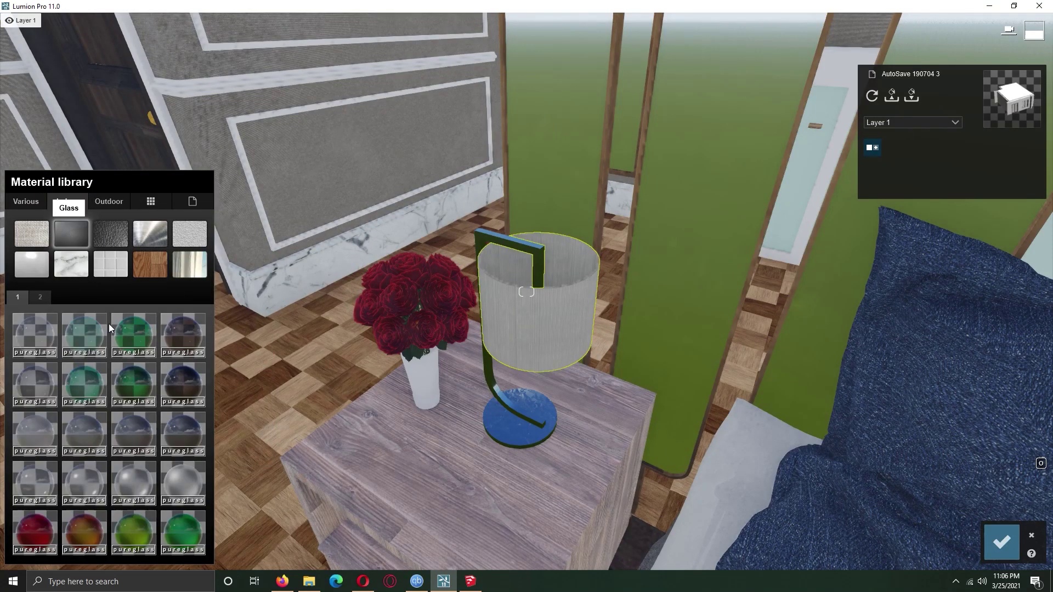
pyautogui.press('s')
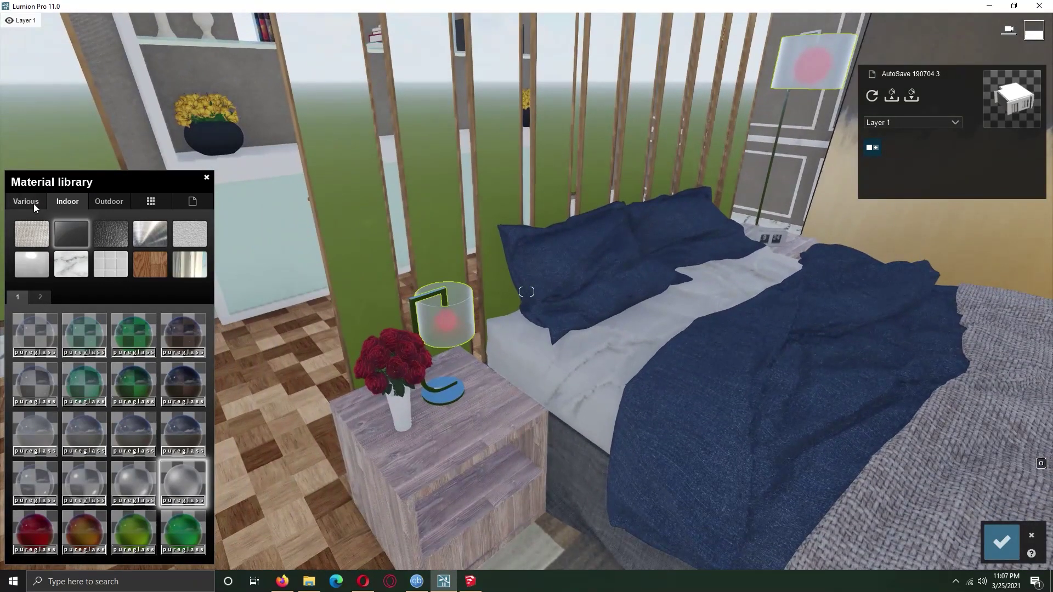
# - Dress the lamp shades in a cream curtain fabric after trying a green one
pyautogui.click(33, 202)
pyautogui.click(61, 297)
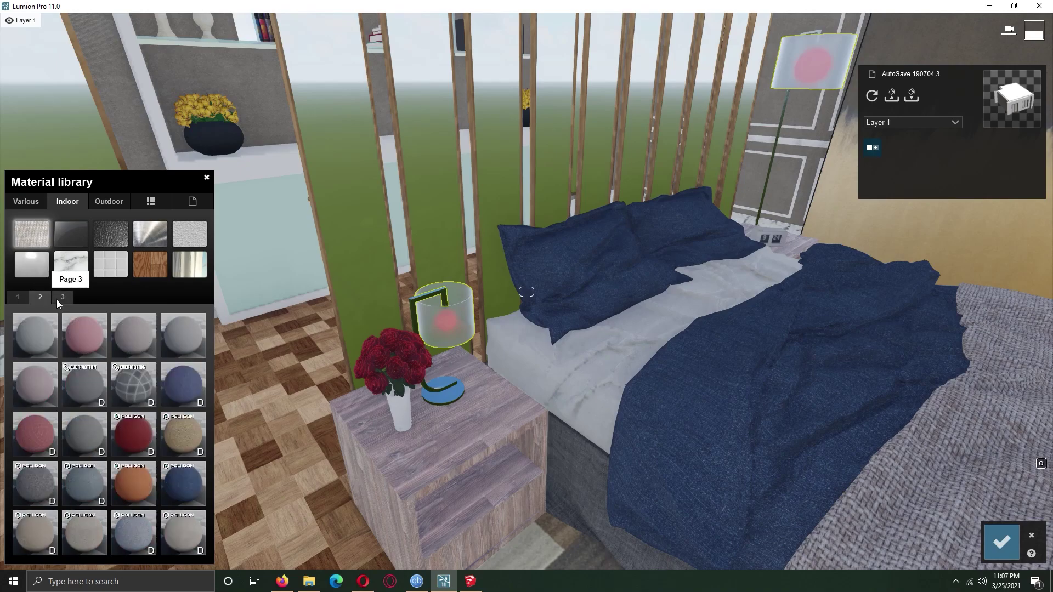
pyautogui.click(187, 268)
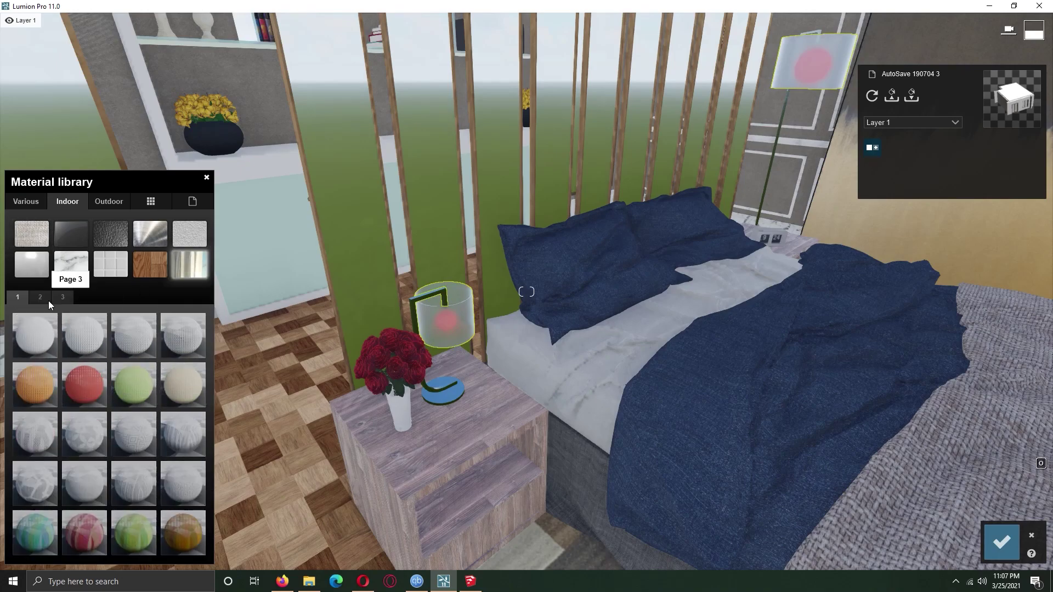
pyautogui.click(62, 296)
pyautogui.click(18, 297)
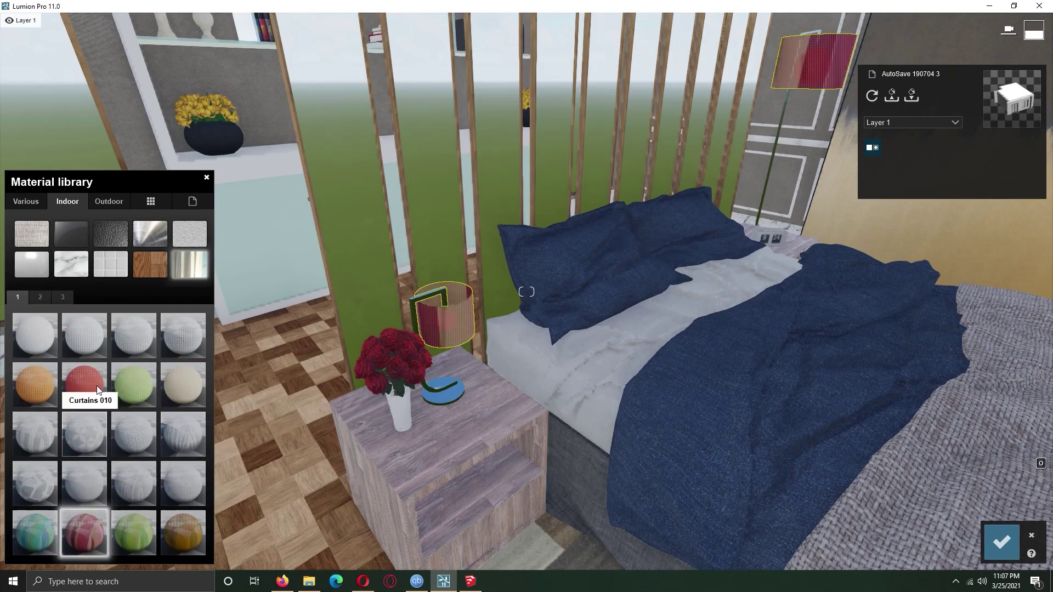
pyautogui.click(132, 391)
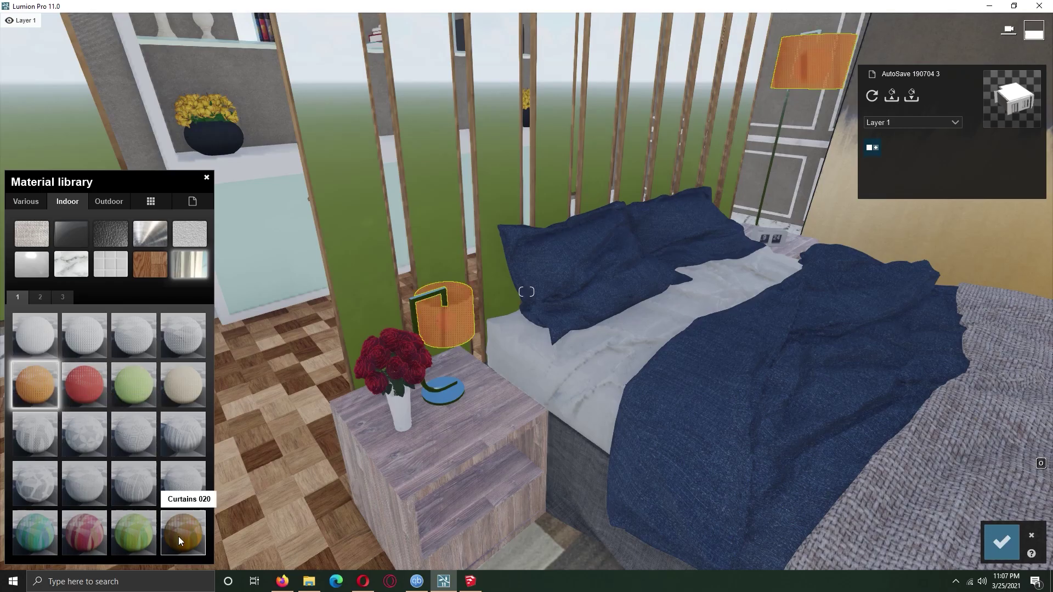
pyautogui.click(194, 386)
pyautogui.moveTo(526, 291); pyautogui.dragTo(526, 292, button='right')
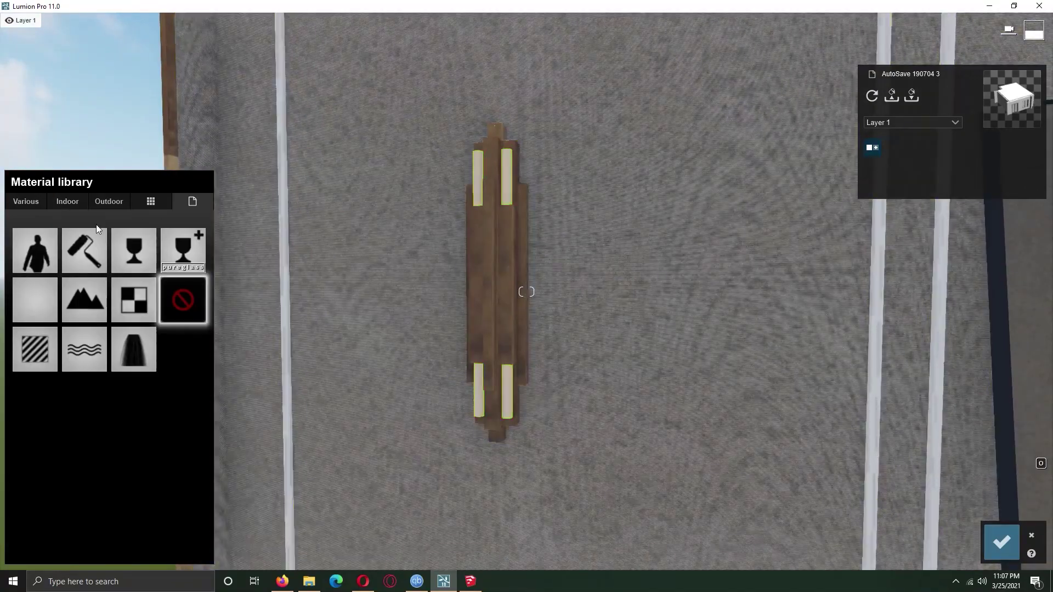
# - Apply the red Canvas fabric to the wall sconce shades and make them emissive
pyautogui.click(32, 234)
pyautogui.click(57, 299)
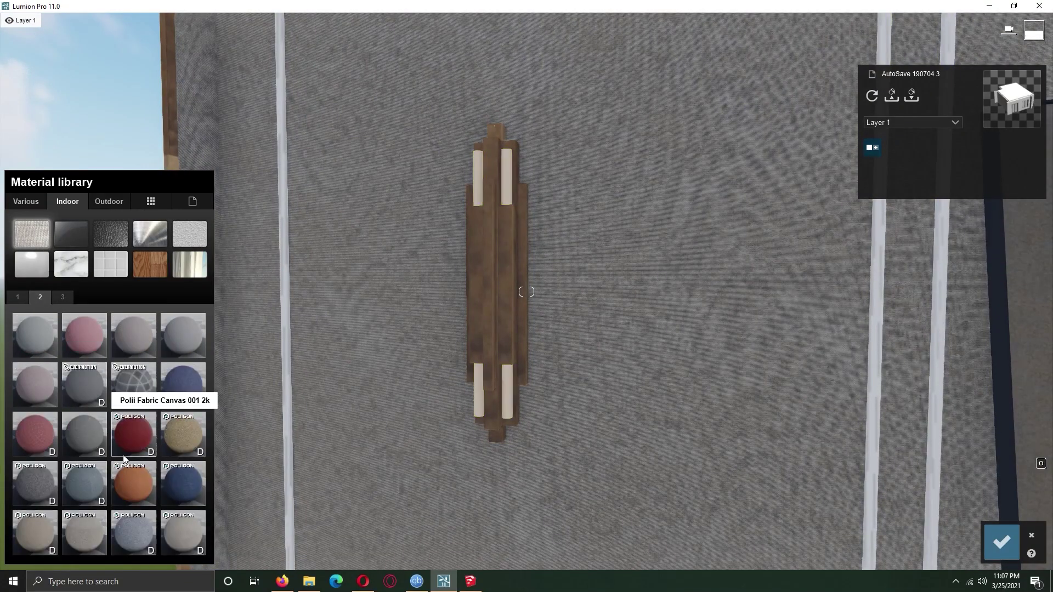
pyautogui.click(108, 443)
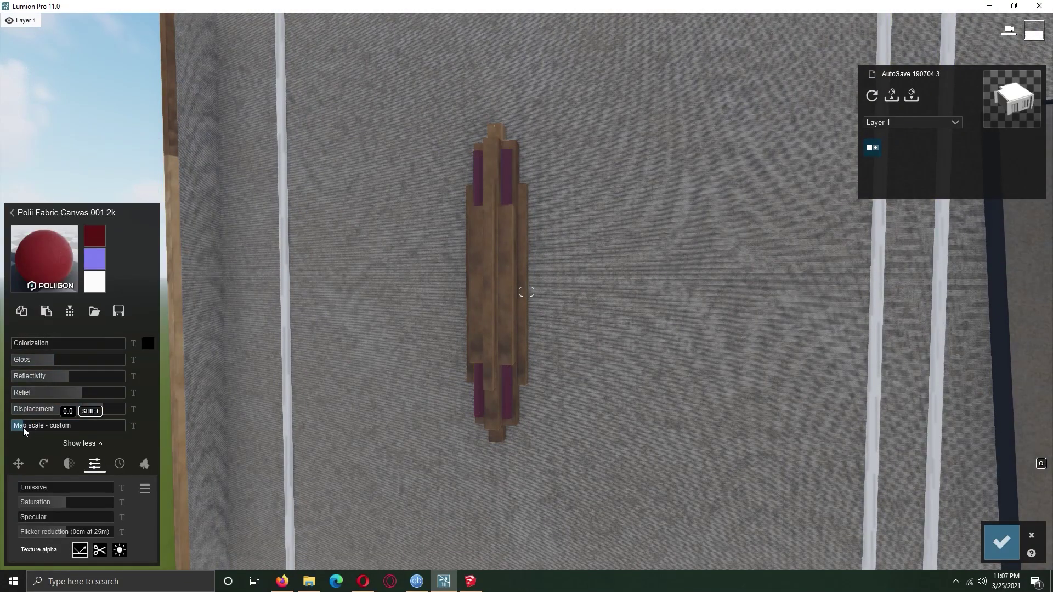
pyautogui.moveTo(34, 488); pyautogui.dragTo(41, 490)
# - Tint the shades a light peach-white and raise their Emissive glow
pyautogui.click(148, 343)
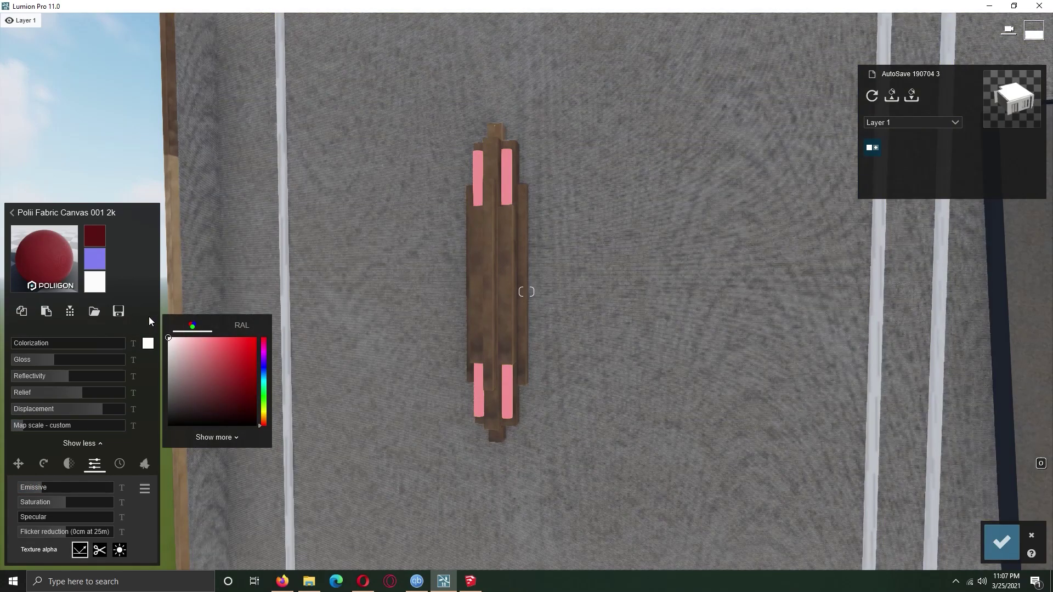
pyautogui.moveTo(104, 344); pyautogui.dragTo(57, 343)
pyautogui.click(148, 343)
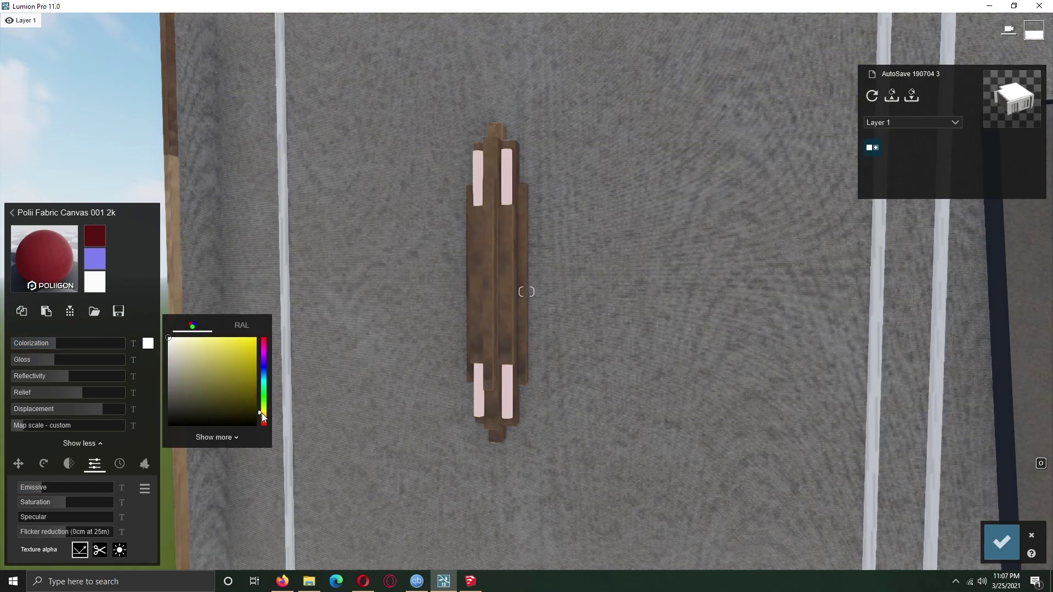
pyautogui.moveTo(263, 406); pyautogui.dragTo(263, 417)
pyautogui.click(206, 339)
pyautogui.moveTo(51, 488); pyautogui.dragTo(69, 490)
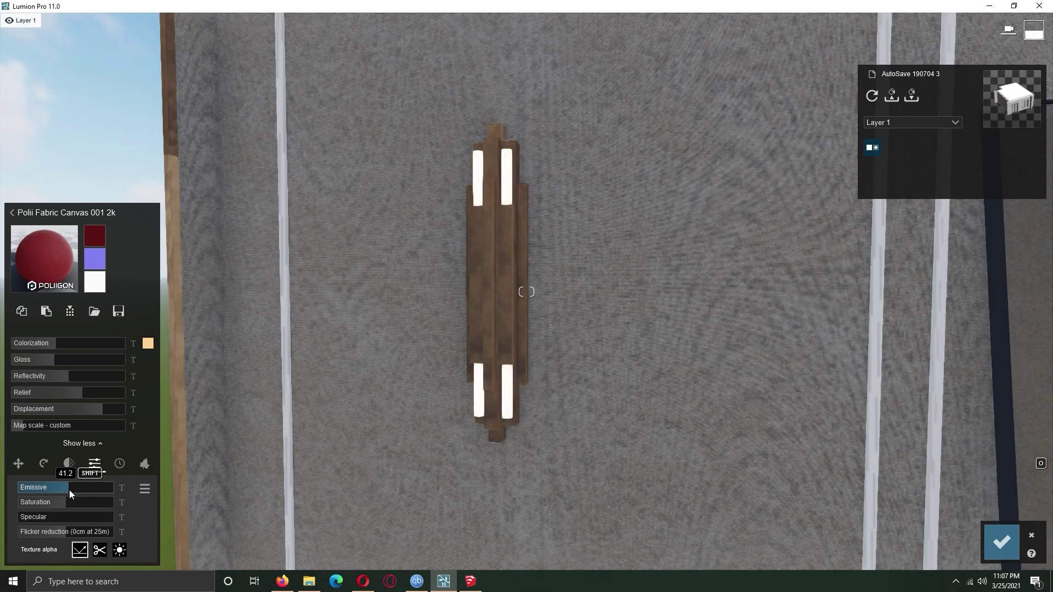
# - Paste the copied glowing fabric onto two ceiling light parts
pyautogui.moveTo(510, 206); pyautogui.dragTo(511, 206, button='right')
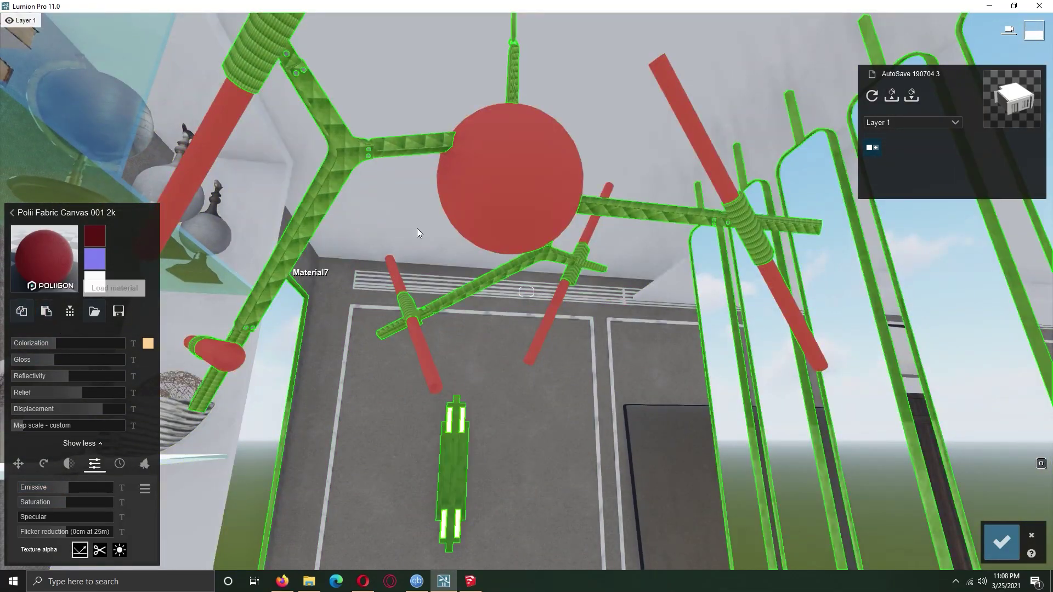
pyautogui.click(419, 231)
pyautogui.click(89, 261)
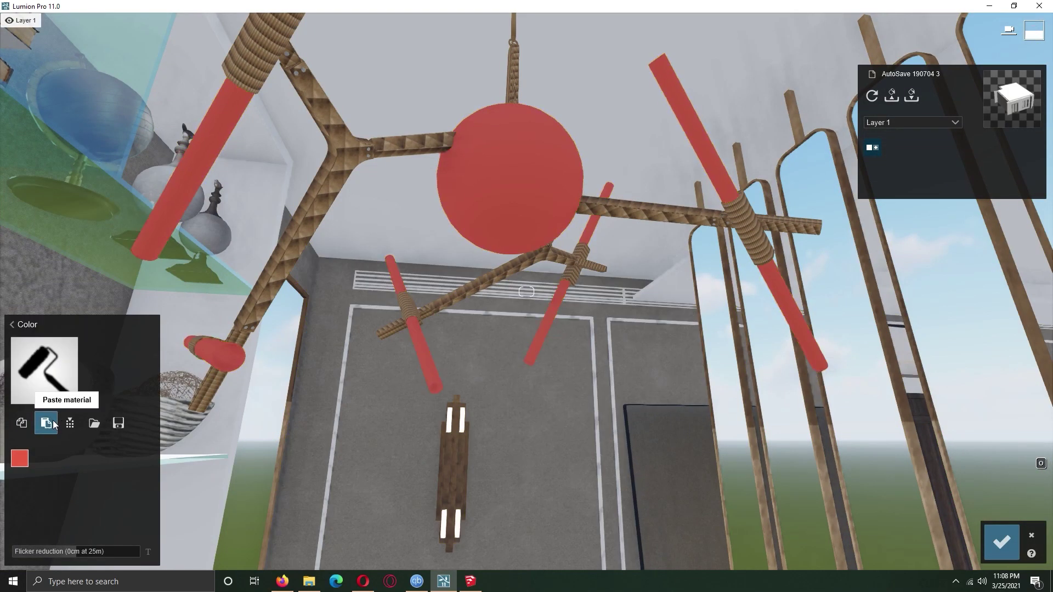
pyautogui.click(364, 426)
pyautogui.moveTo(364, 426); pyautogui.dragTo(364, 425, button='right')
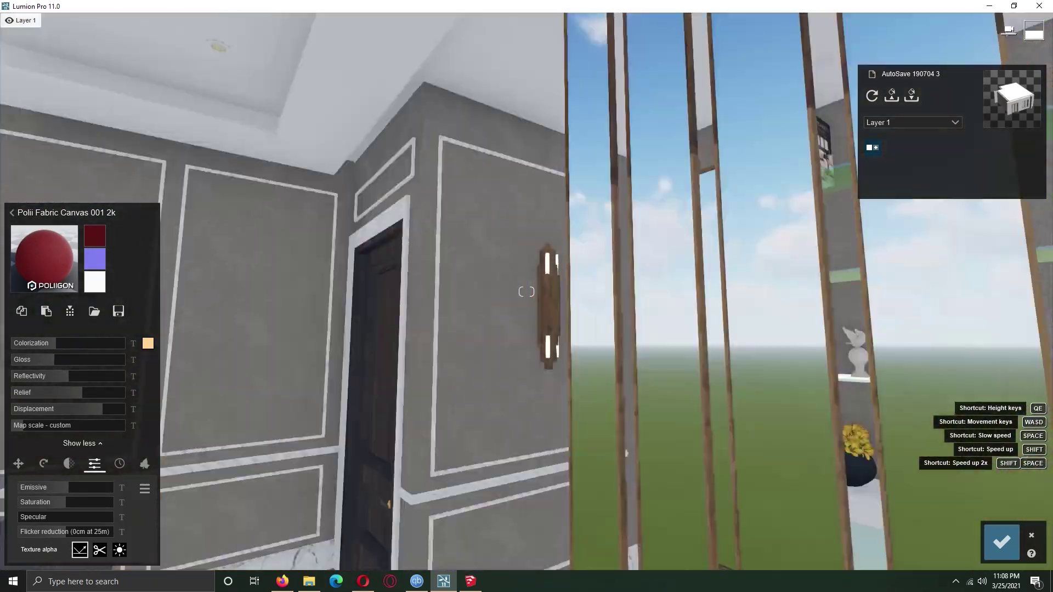
pyautogui.moveTo(498, 353); pyautogui.dragTo(498, 353, button='right')
pyautogui.click(498, 353)
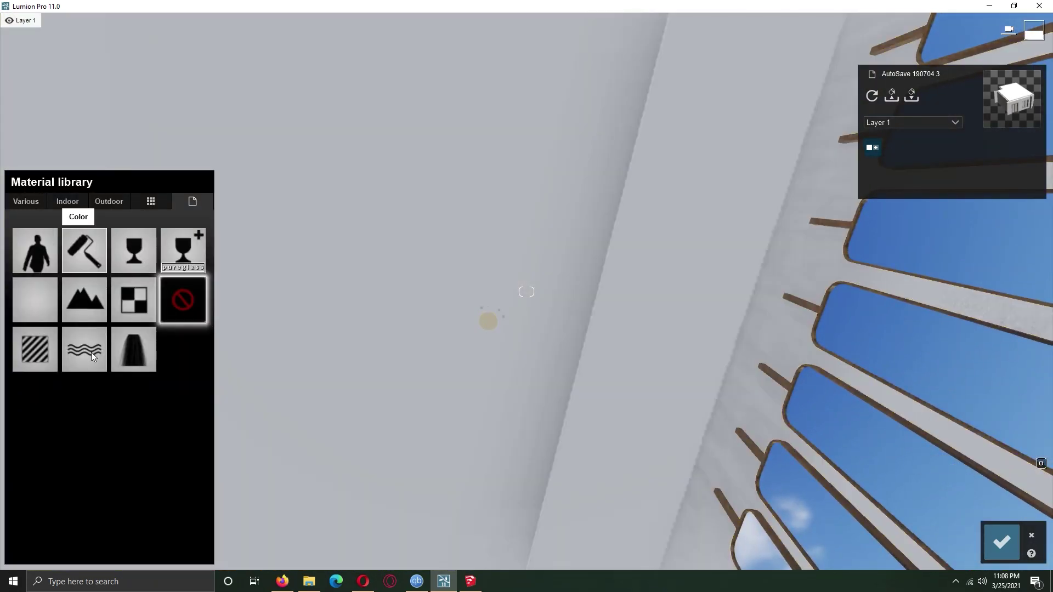
pyautogui.click(426, 480)
# - Check the white window ledge's material and bring the sideboard into view
pyautogui.moveTo(426, 479); pyautogui.dragTo(426, 479, button='right')
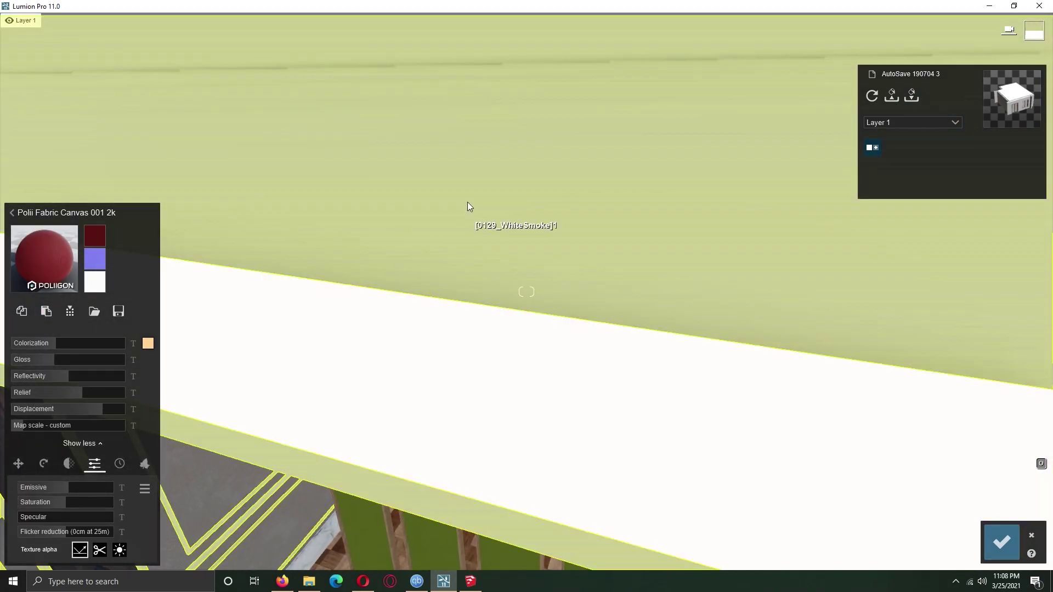
pyautogui.click(468, 207)
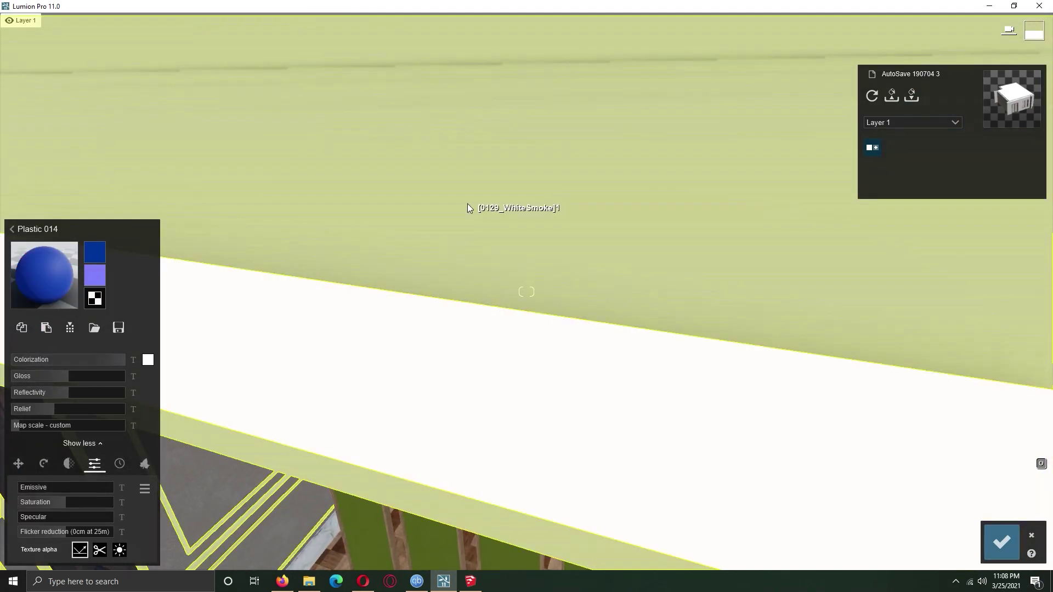
pyautogui.moveTo(468, 206); pyautogui.dragTo(468, 207, button='right')
pyautogui.moveTo(526, 292); pyautogui.dragTo(526, 291, button='right')
# - Apply Plastic 009 (Indoor plastics, page 3) to the sideboard with a strong black tint
pyautogui.press('w')
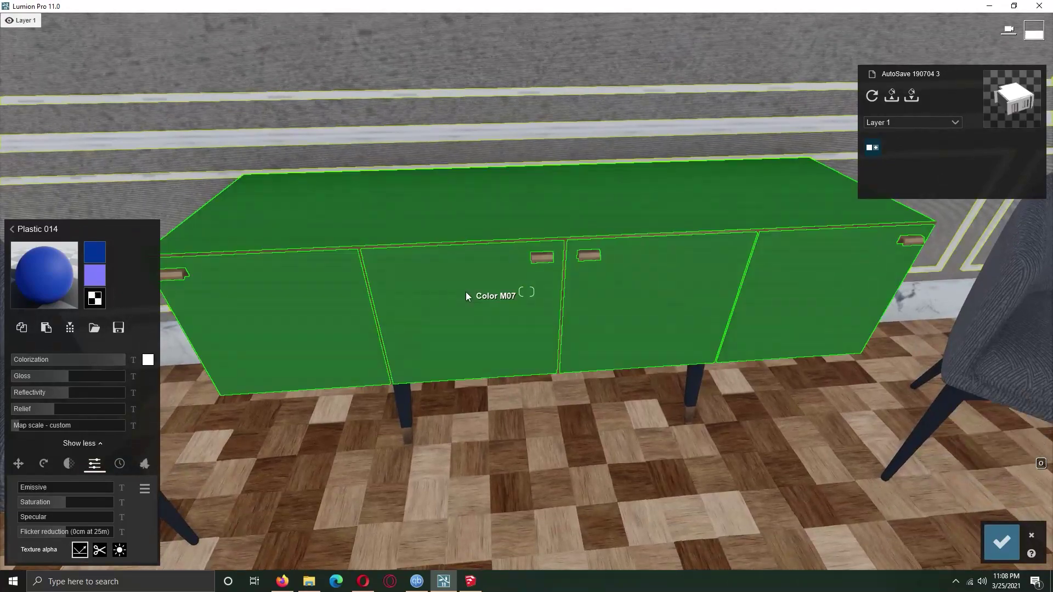
pyautogui.click(527, 291)
pyautogui.click(61, 234)
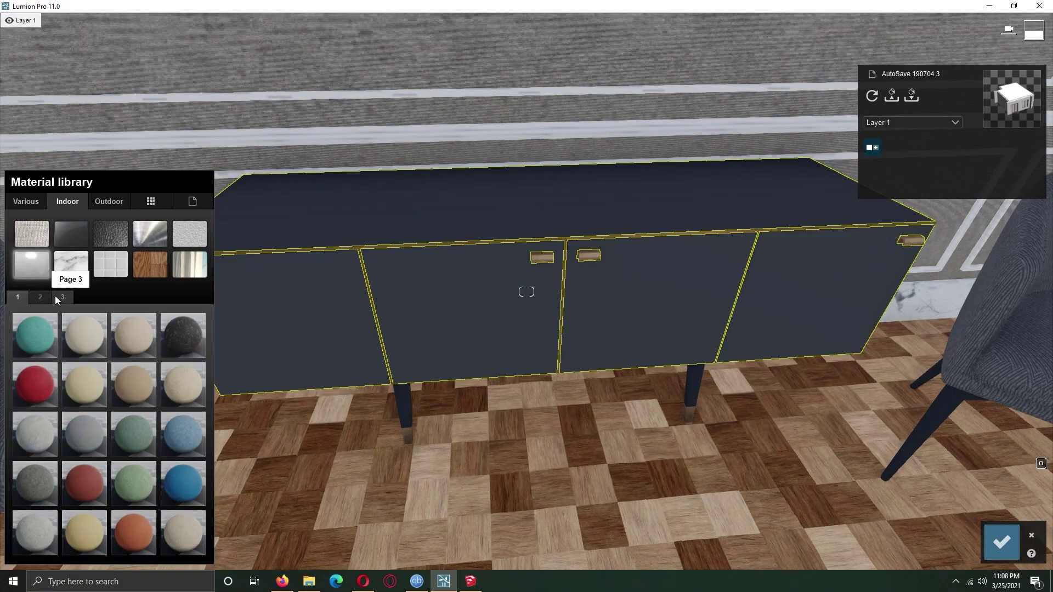
pyautogui.click(62, 297)
pyautogui.click(134, 336)
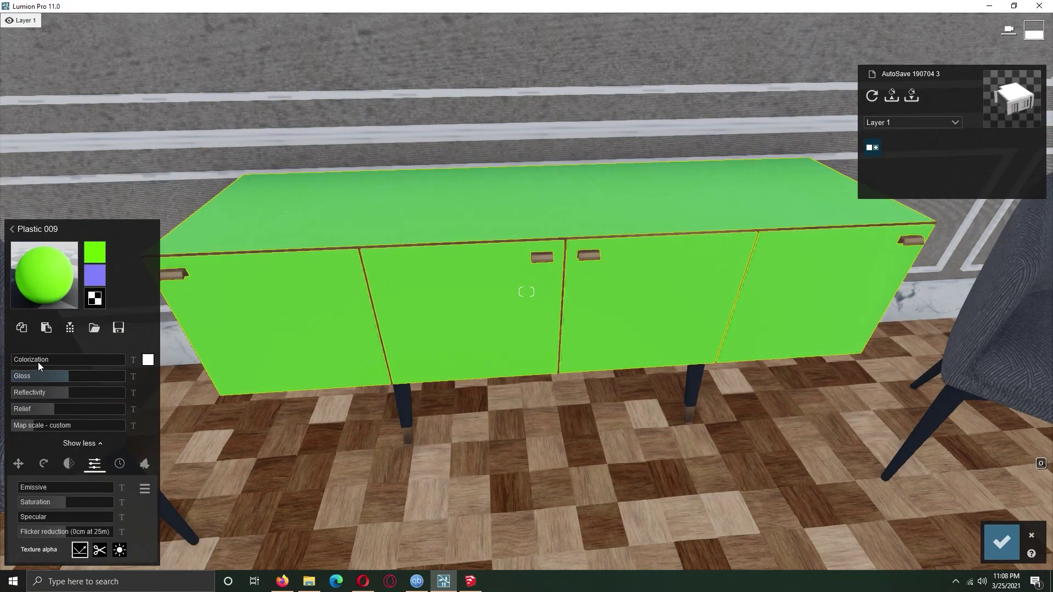
pyautogui.moveTo(38, 362); pyautogui.dragTo(74, 362)
pyautogui.click(148, 359)
pyautogui.moveTo(170, 417); pyautogui.dragTo(162, 434)
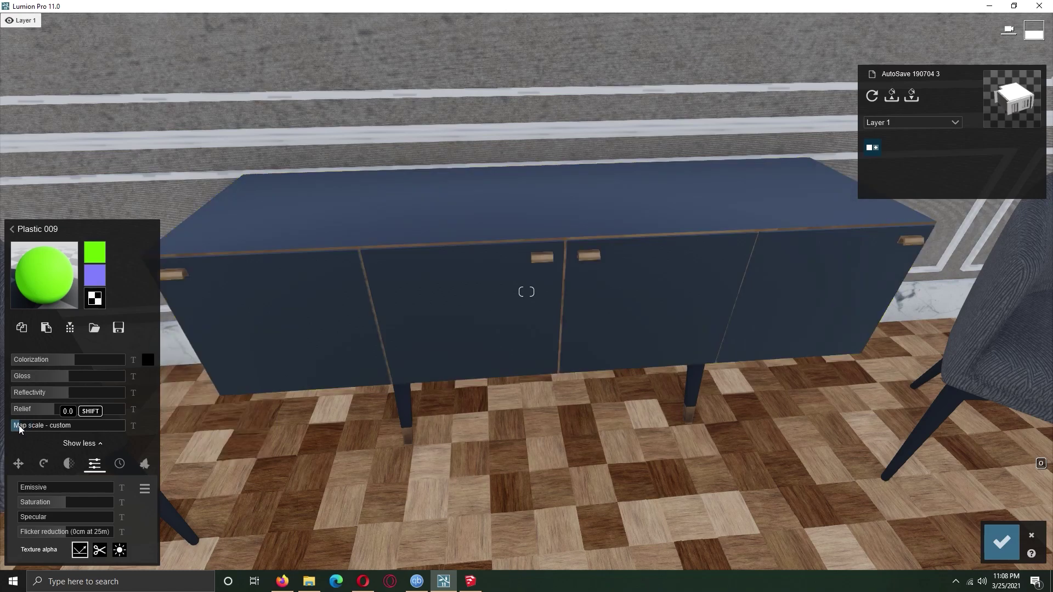
# - Give both chairs' legs the same plastic with a darkened tint
pyautogui.scroll(-5, 183, 277)
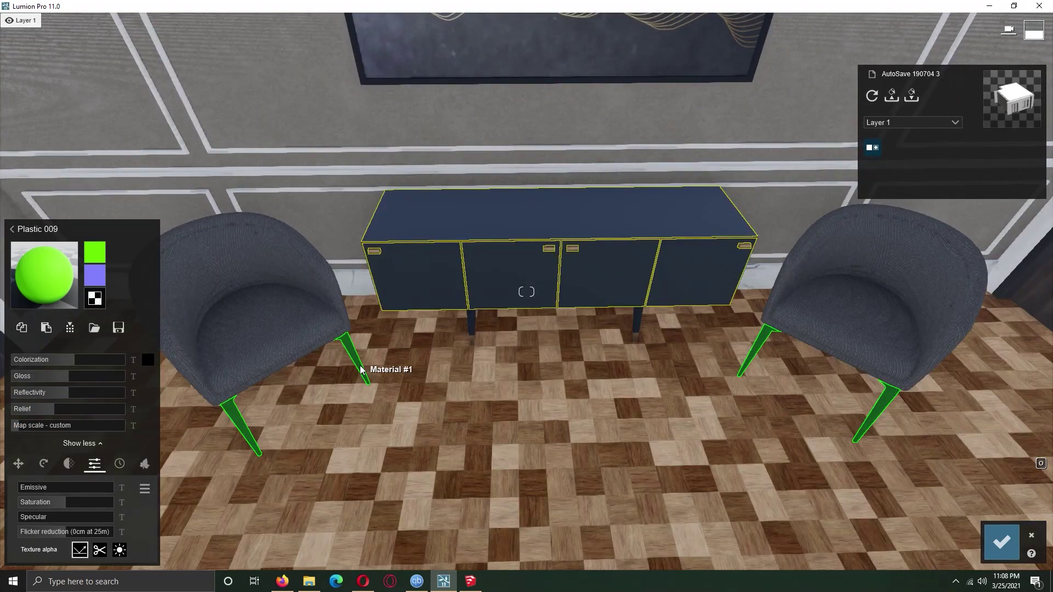
pyautogui.click(362, 368)
pyautogui.click(35, 265)
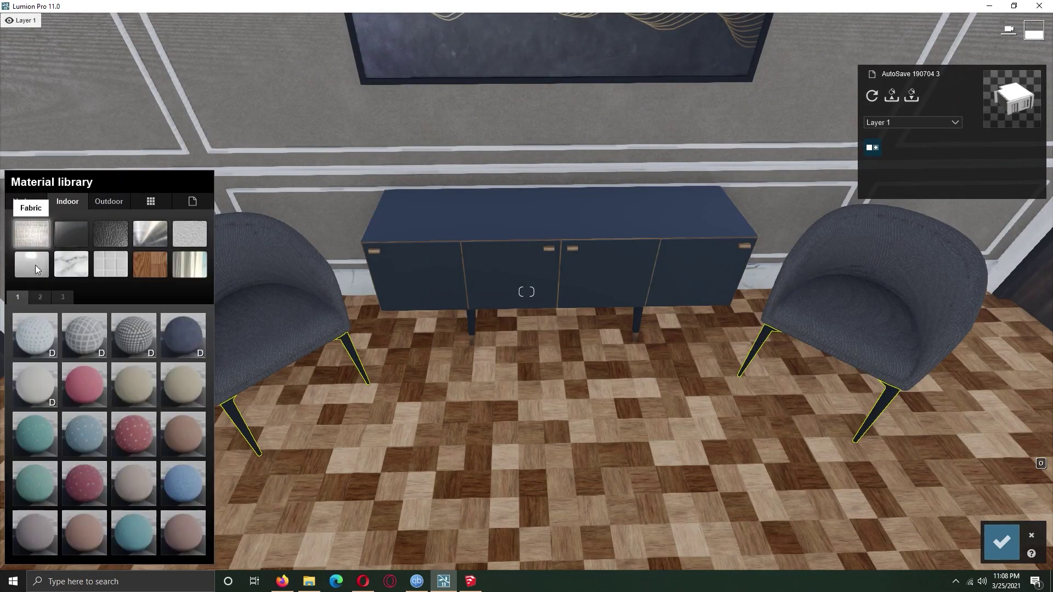
pyautogui.click(133, 335)
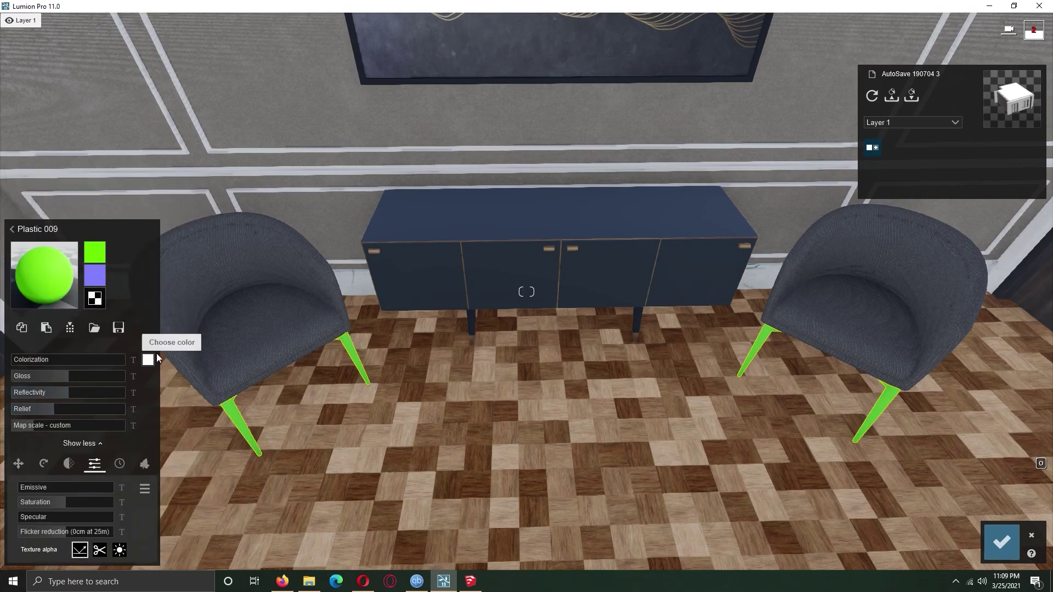
pyautogui.click(147, 360)
pyautogui.moveTo(31, 360); pyautogui.dragTo(136, 360)
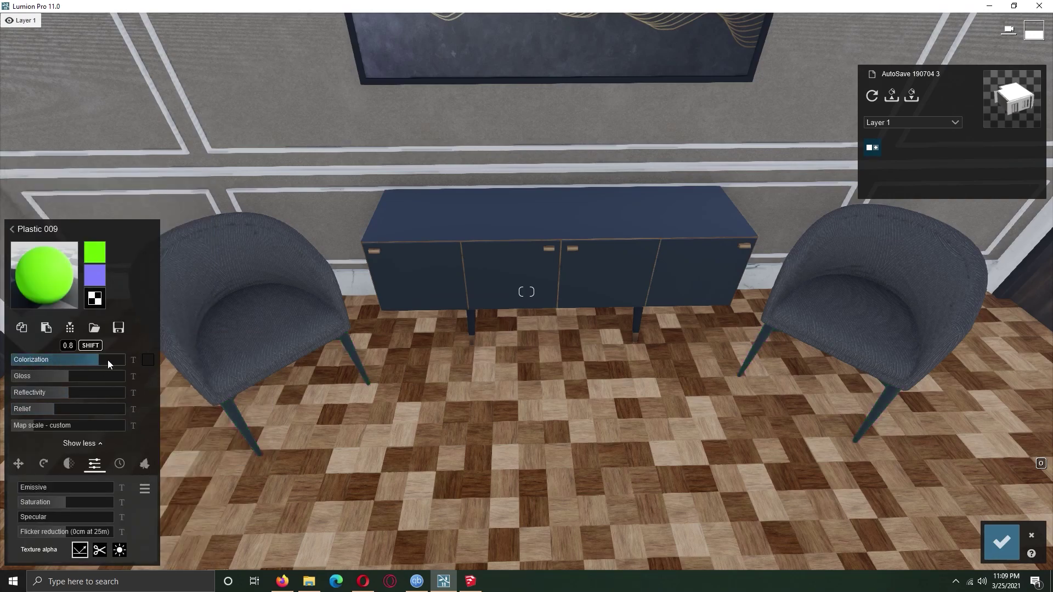
pyautogui.click(148, 360)
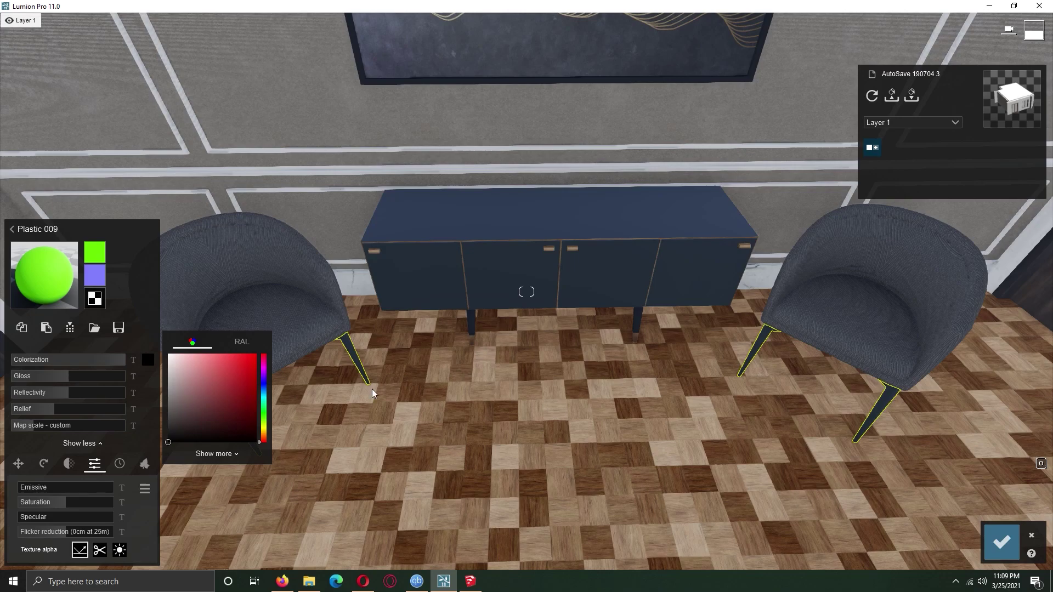
pyautogui.click(565, 239)
# - Apply the Polii Wood Fine indoor wood material to the selected sideboard
pyautogui.click(67, 201)
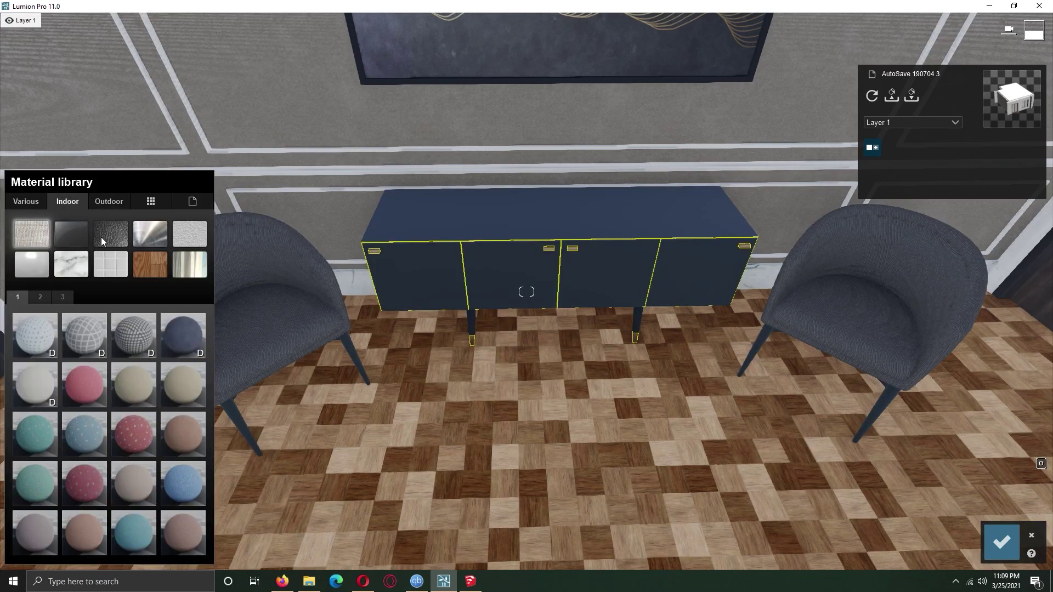
pyautogui.click(150, 264)
pyautogui.click(188, 347)
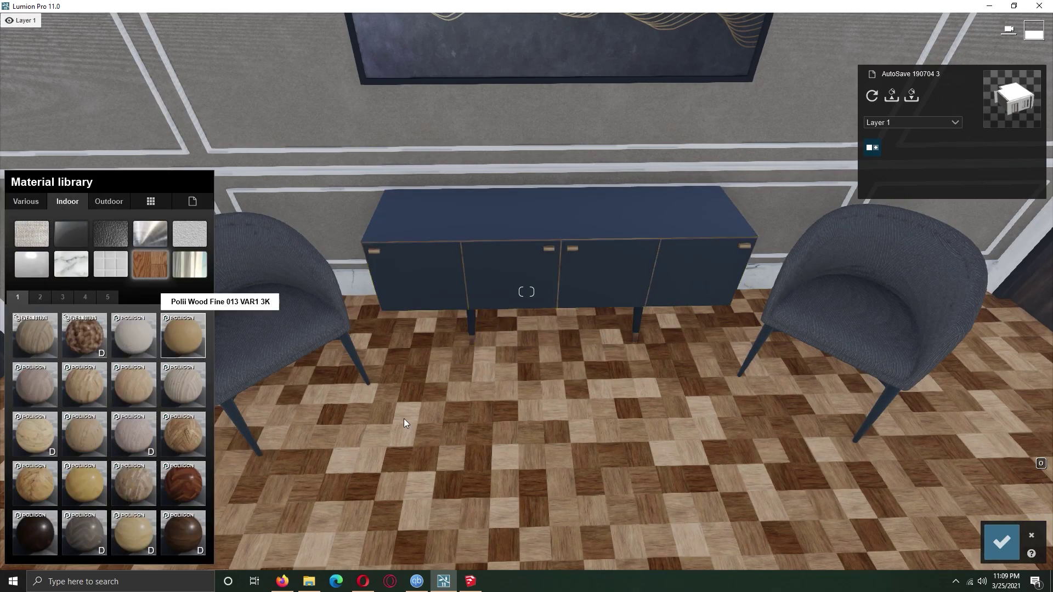
# - Give the wall lamp the indoor iron metal material
pyautogui.moveTo(404, 419); pyautogui.dragTo(417, 307, button='right')
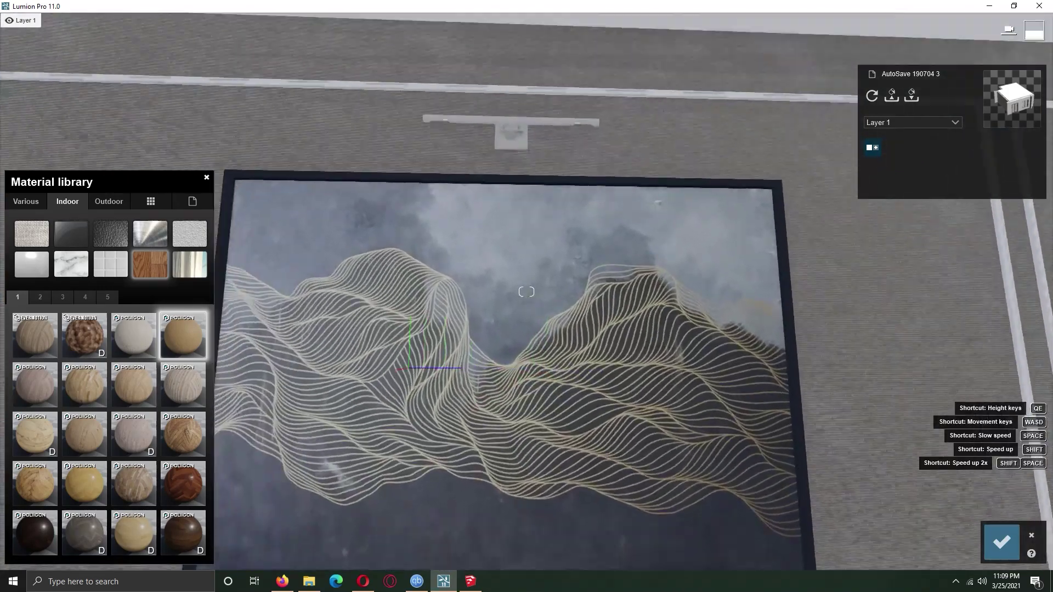
pyautogui.moveTo(527, 292); pyautogui.dragTo(527, 231, button='right')
pyautogui.click(540, 355)
pyautogui.click(79, 203)
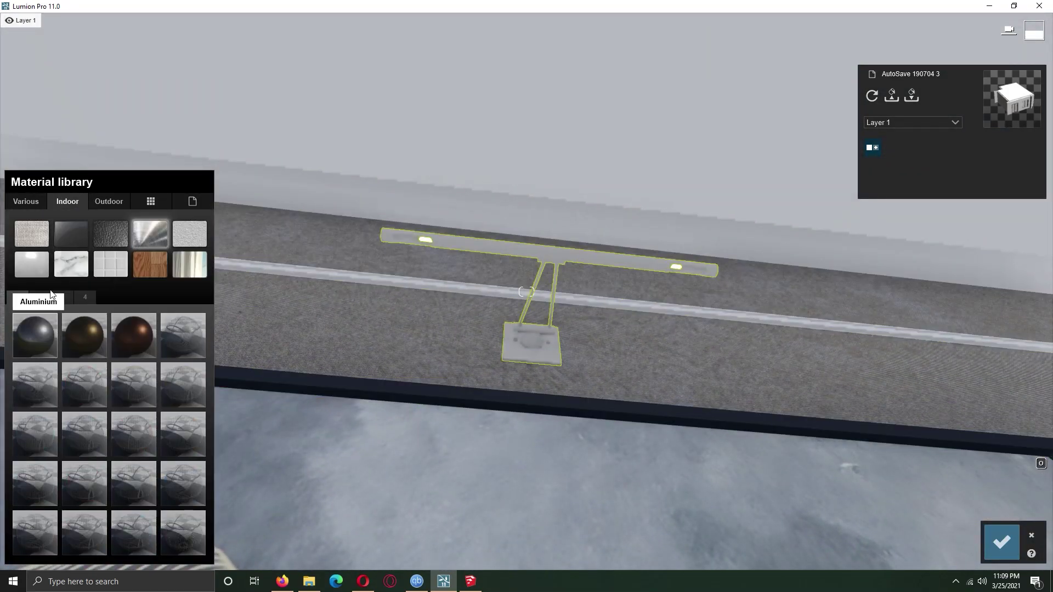
pyautogui.click(109, 538)
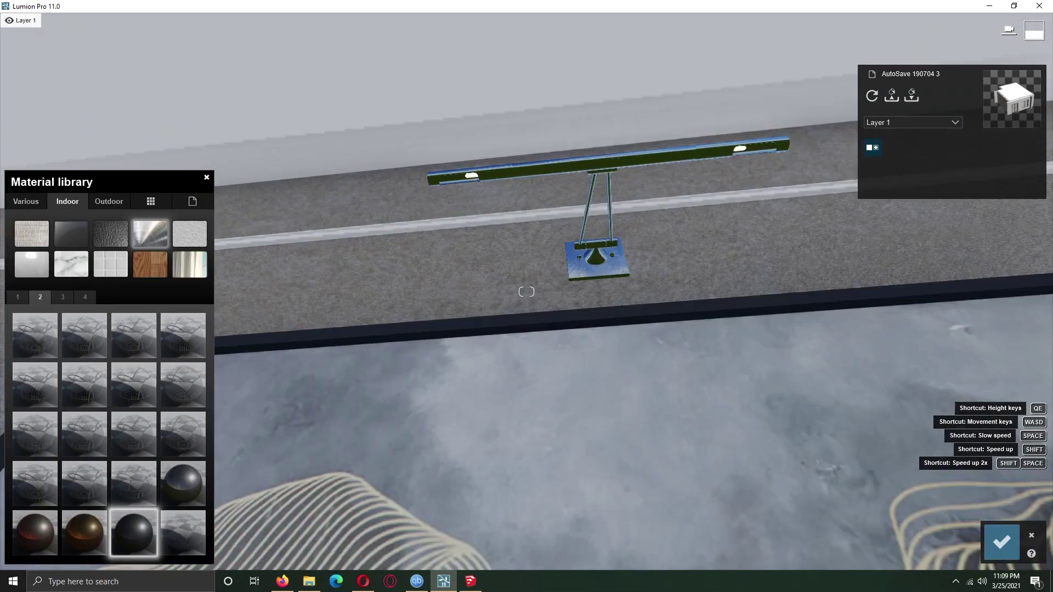
# - Try a tinted green plastic from the third plastics page on the air conditioner unit
pyautogui.moveTo(110, 539); pyautogui.dragTo(143, 493, button='right')
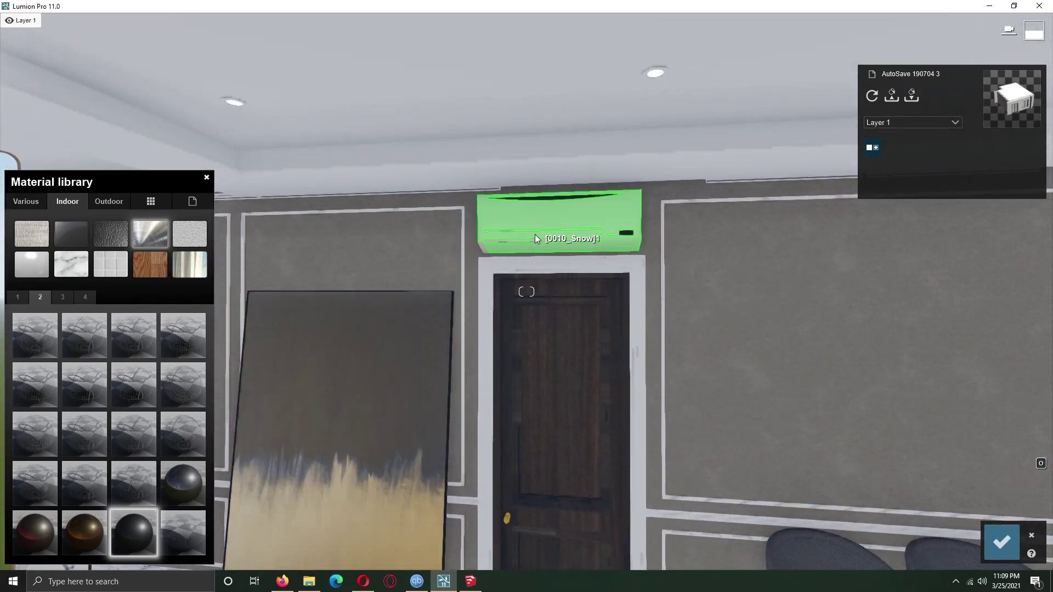
pyautogui.click(535, 235)
pyautogui.click(68, 201)
pyautogui.click(32, 265)
pyautogui.click(62, 297)
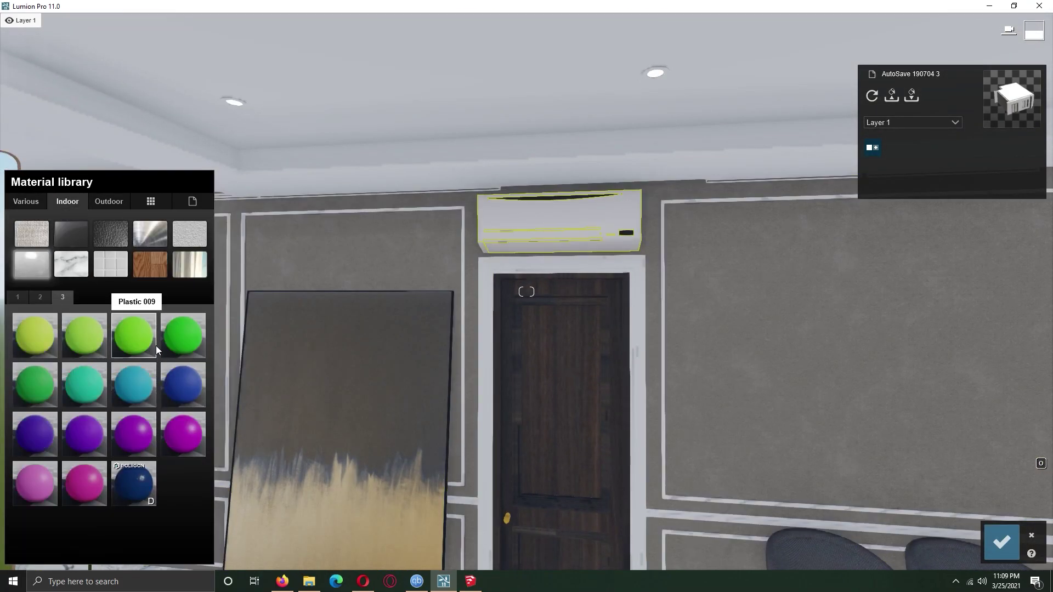
pyautogui.click(156, 345)
pyautogui.moveTo(38, 359); pyautogui.dragTo(104, 360)
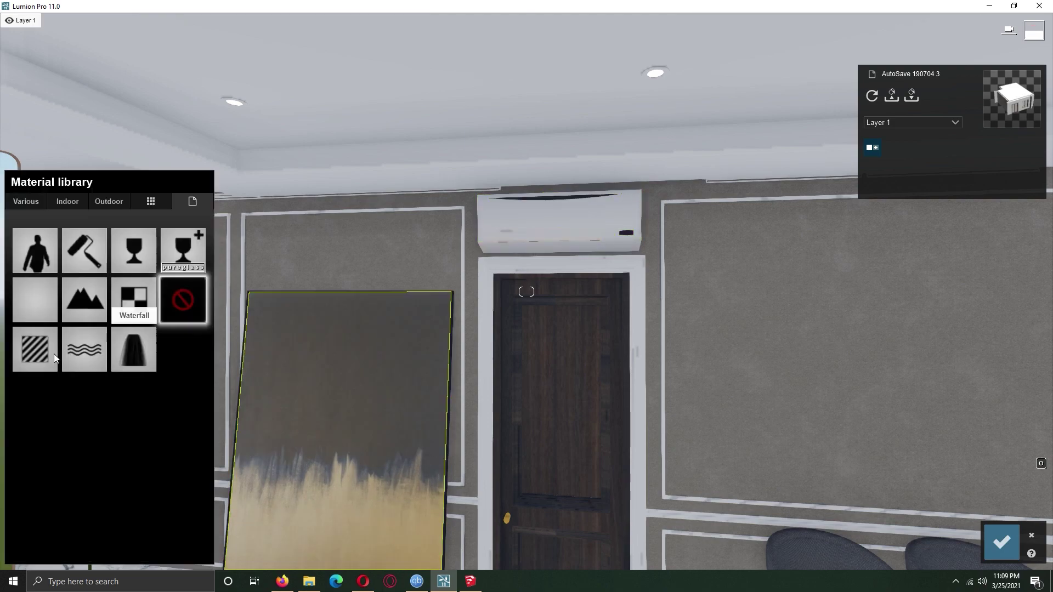
# - Lower the canvas material's gloss and reflectivity for a matte finish
pyautogui.moveTo(48, 378); pyautogui.dragTo(36, 378)
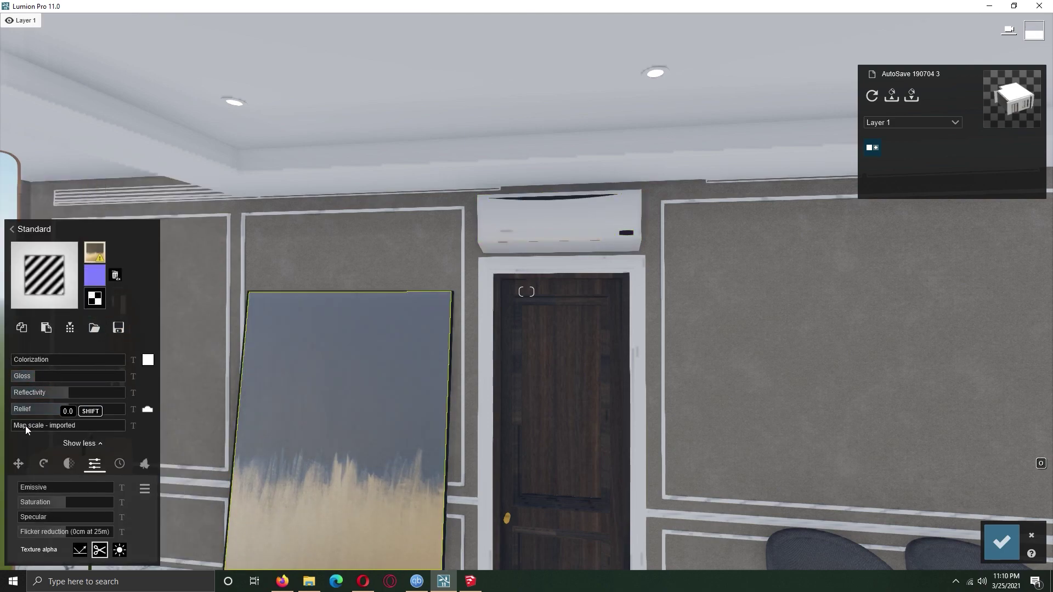
pyautogui.moveTo(62, 394); pyautogui.dragTo(45, 397)
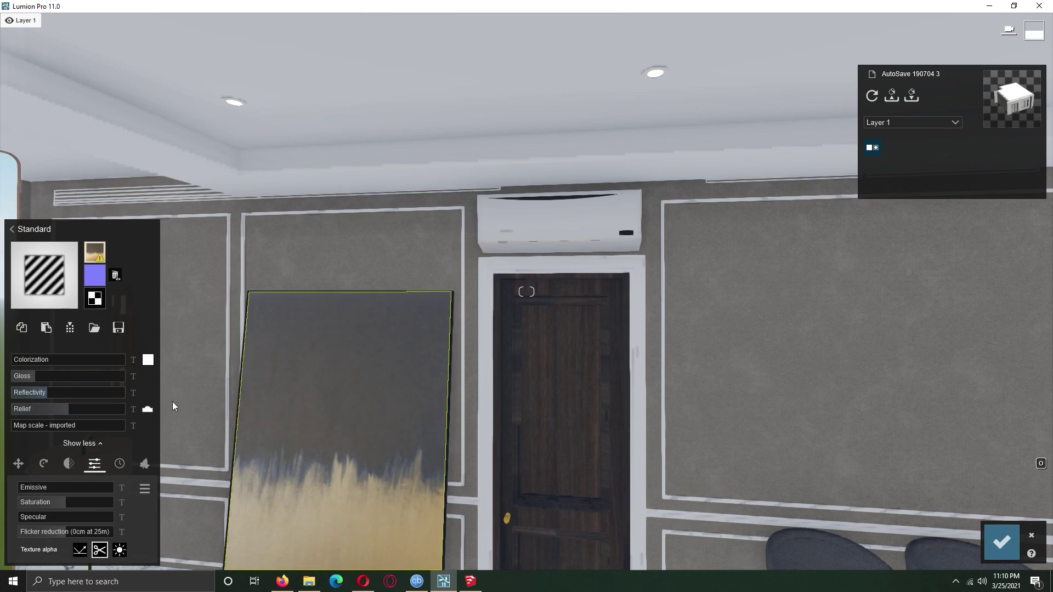
pyautogui.moveTo(172, 401); pyautogui.dragTo(908, 557, button='right')
# - Save the material edits and give the photo the interior style and a Morning sky
pyautogui.click(1002, 542)
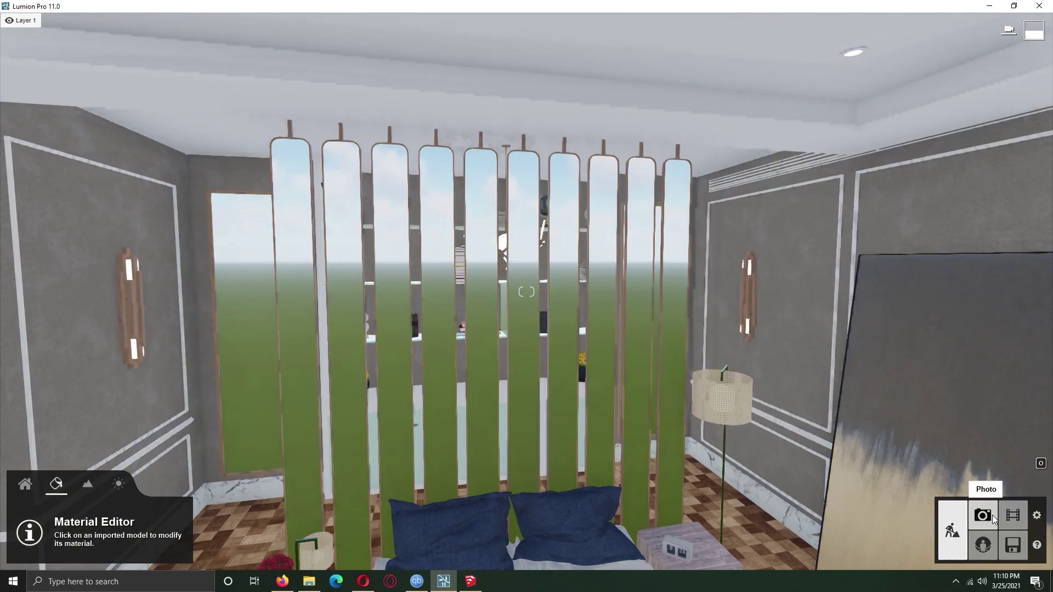
pyautogui.click(983, 516)
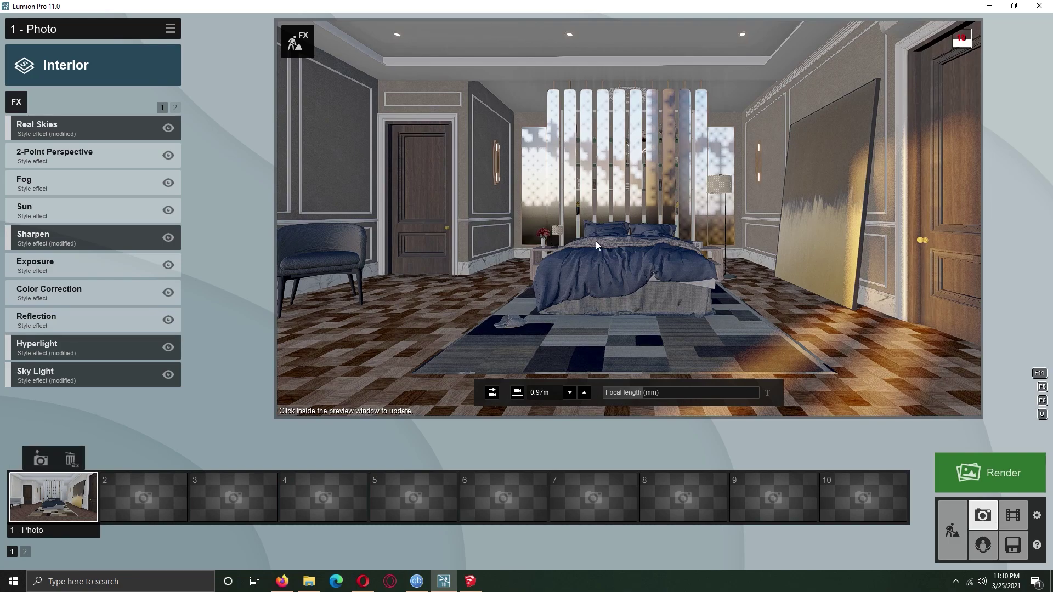
pyautogui.click(596, 241)
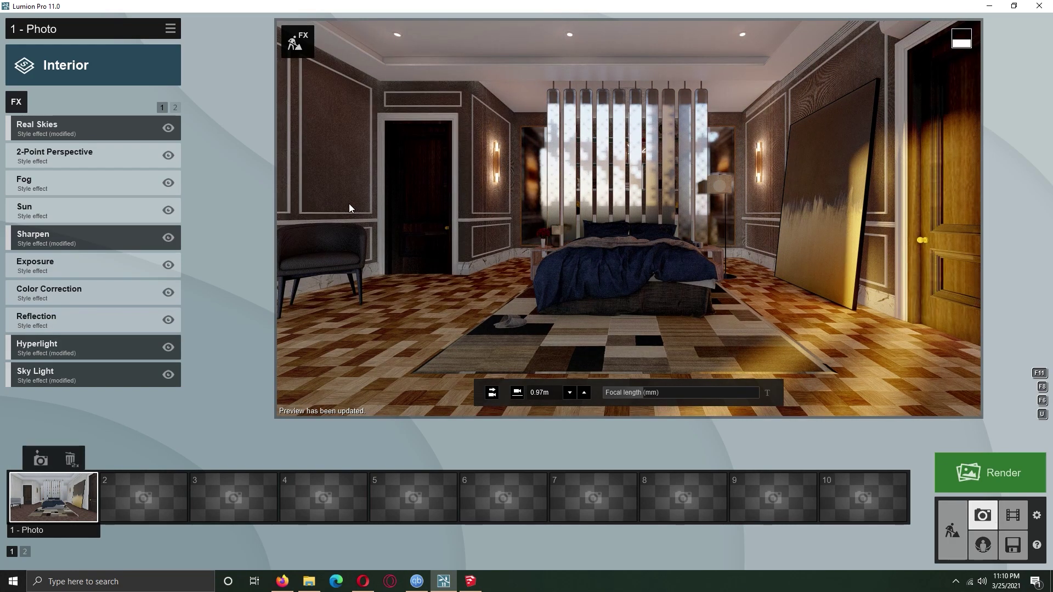
pyautogui.click(53, 132)
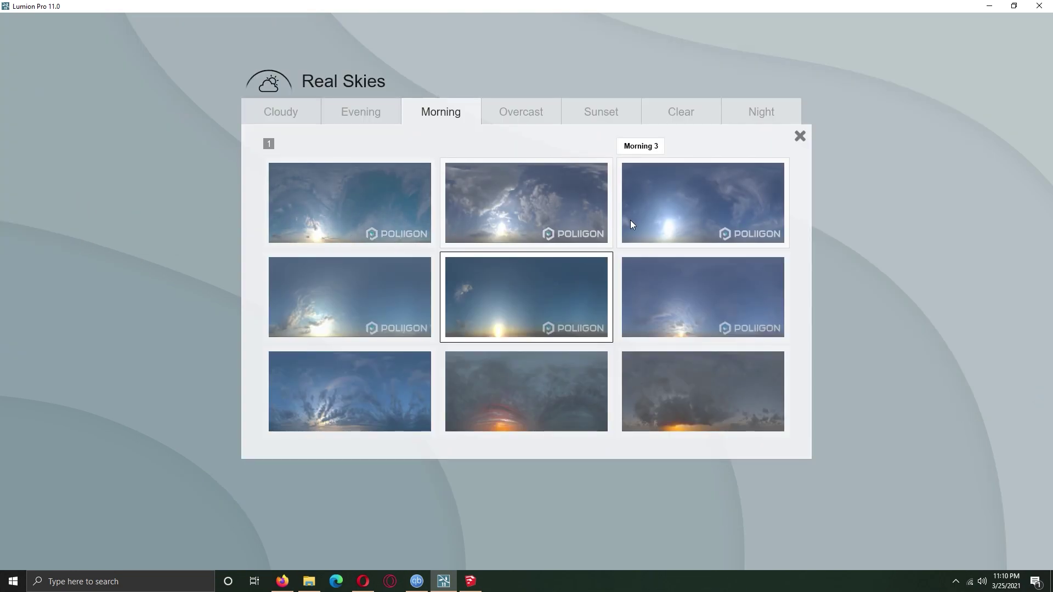
pyautogui.click(630, 220)
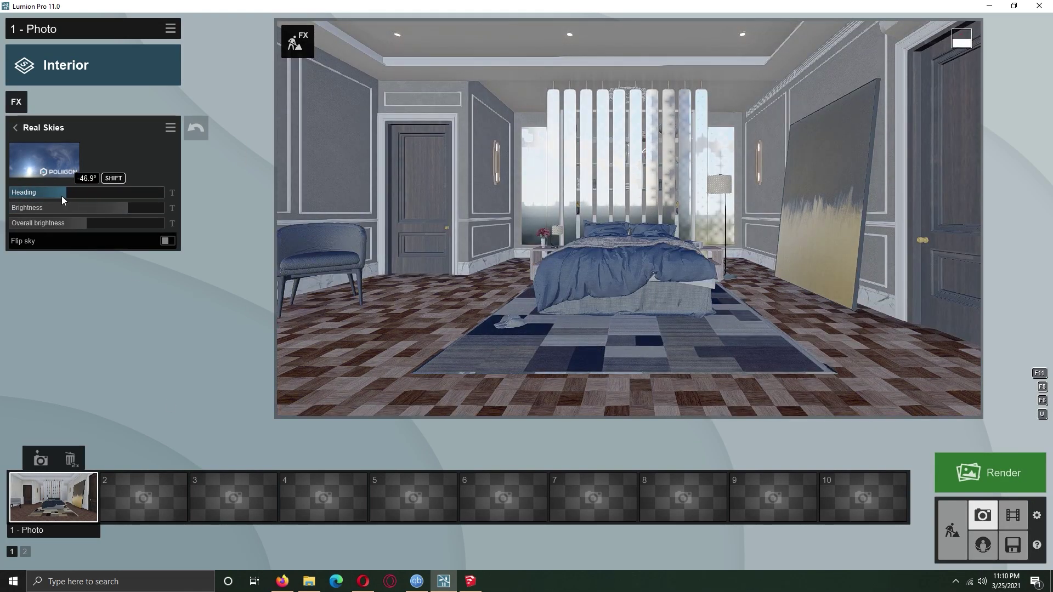
# - Rotate the sky heading to shift the sunlight, then return to Build mode
pyautogui.moveTo(61, 196); pyautogui.dragTo(51, 197)
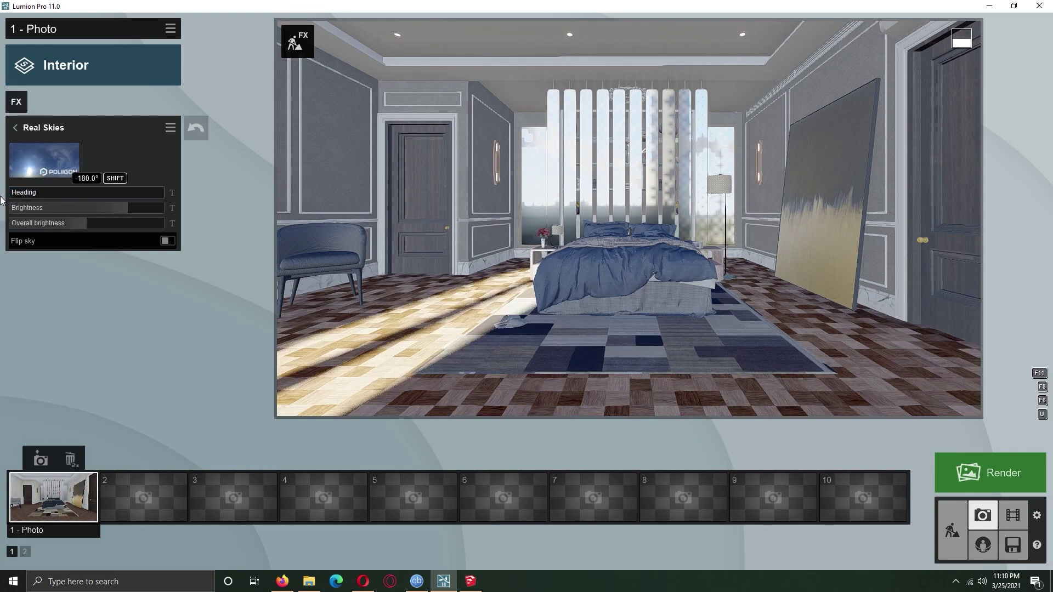
pyautogui.moveTo(123, 196); pyautogui.dragTo(147, 197)
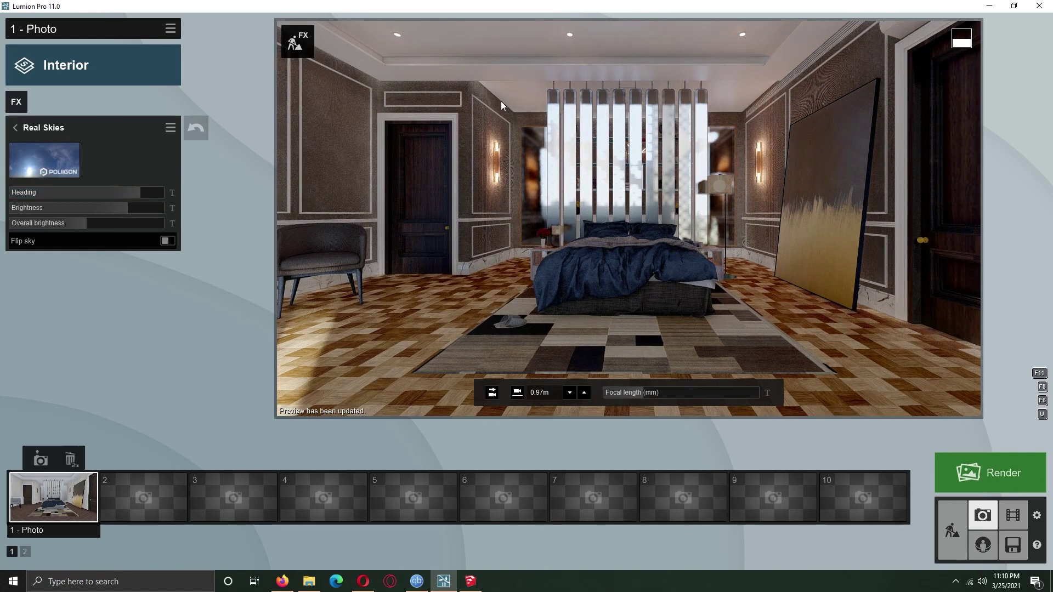
pyautogui.click(963, 530)
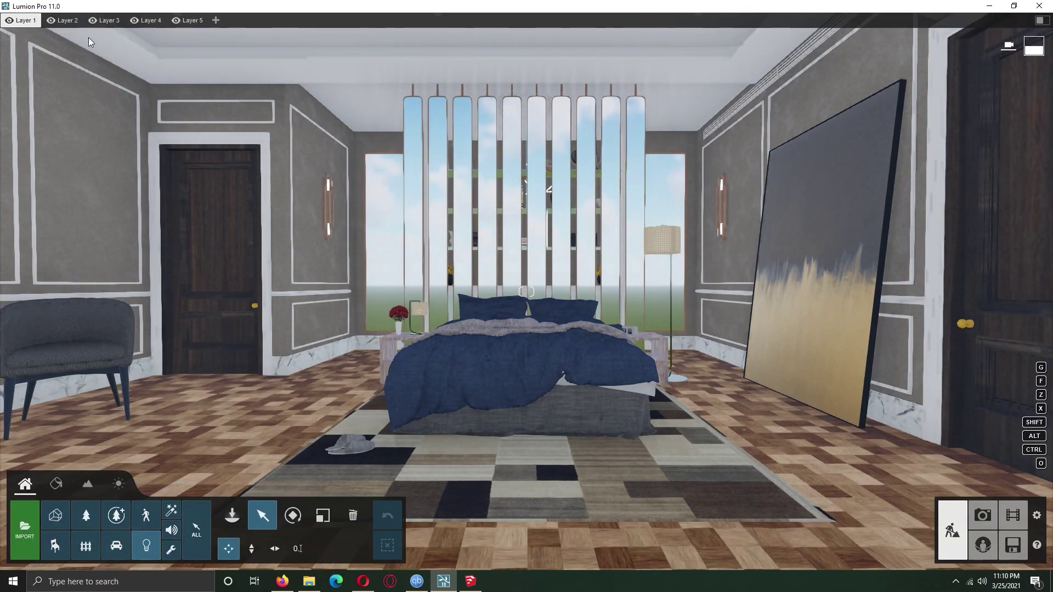
# - Place a Lamp05 spotlight on the bedroom ceiling and check it in the photo preview
pyautogui.click(232, 516)
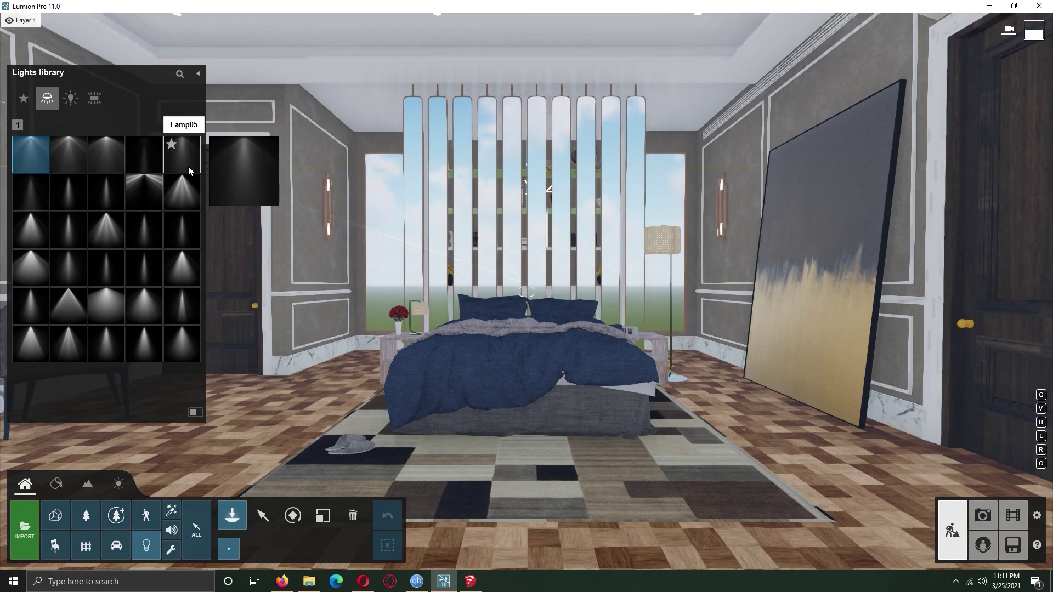
pyautogui.click(94, 98)
pyautogui.click(65, 165)
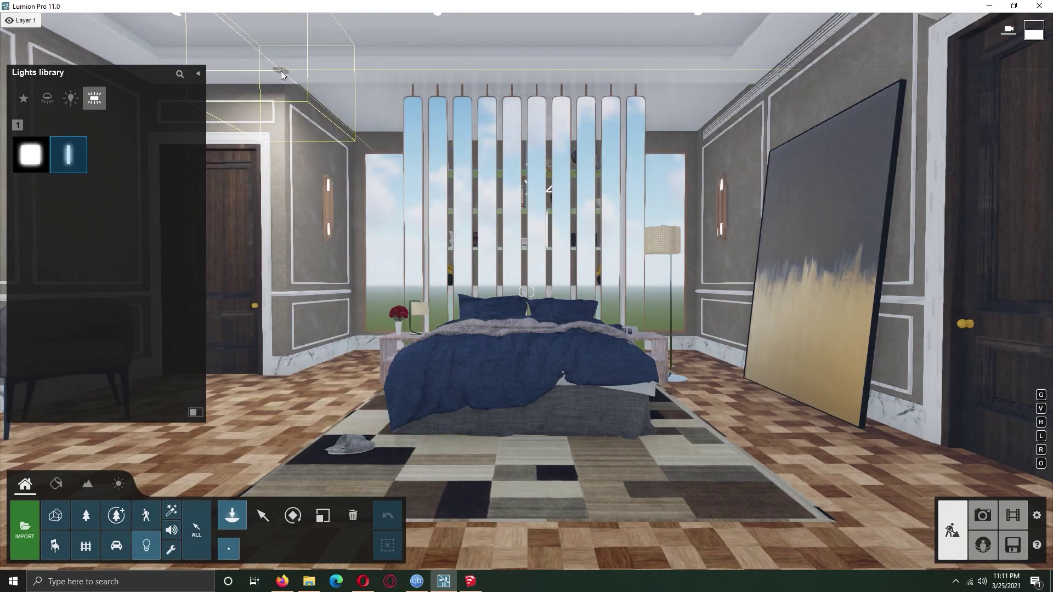
pyautogui.click(70, 98)
pyautogui.click(45, 100)
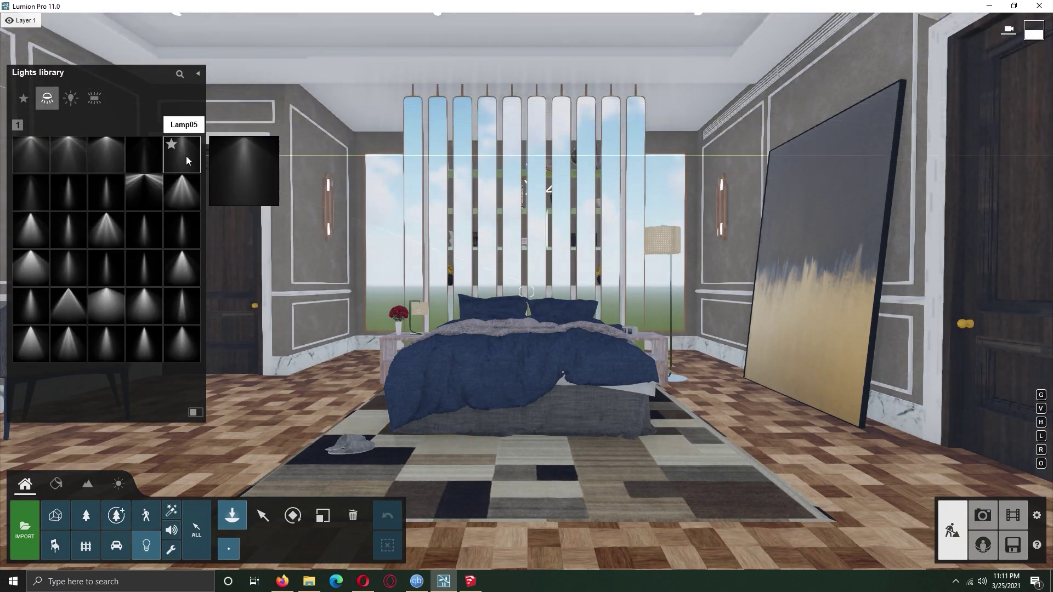
pyautogui.click(186, 156)
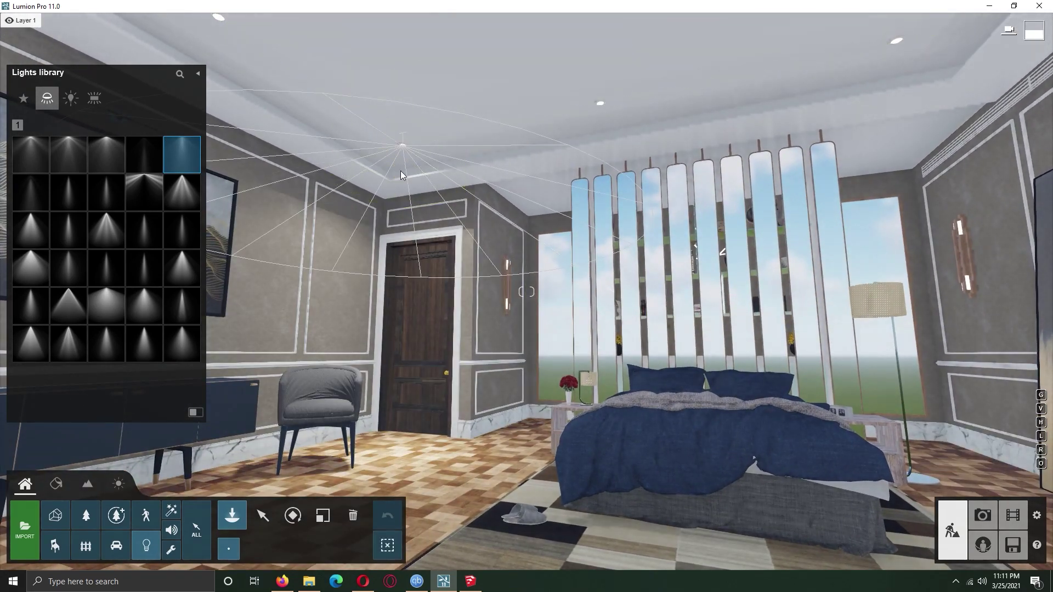
pyautogui.click(261, 518)
pyautogui.moveTo(943, 172); pyautogui.dragTo(926, 171)
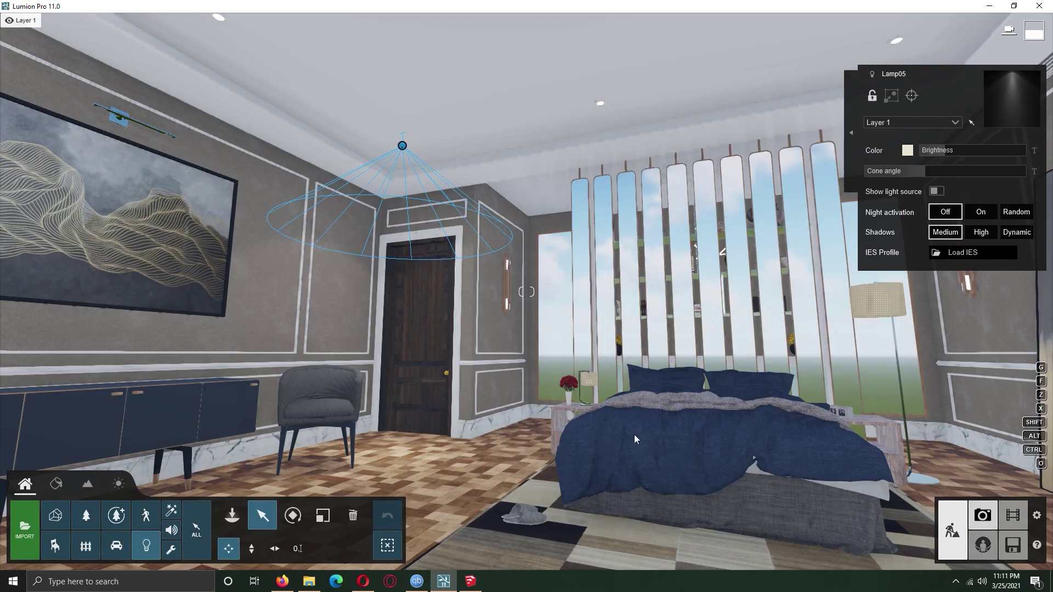
pyautogui.click(982, 516)
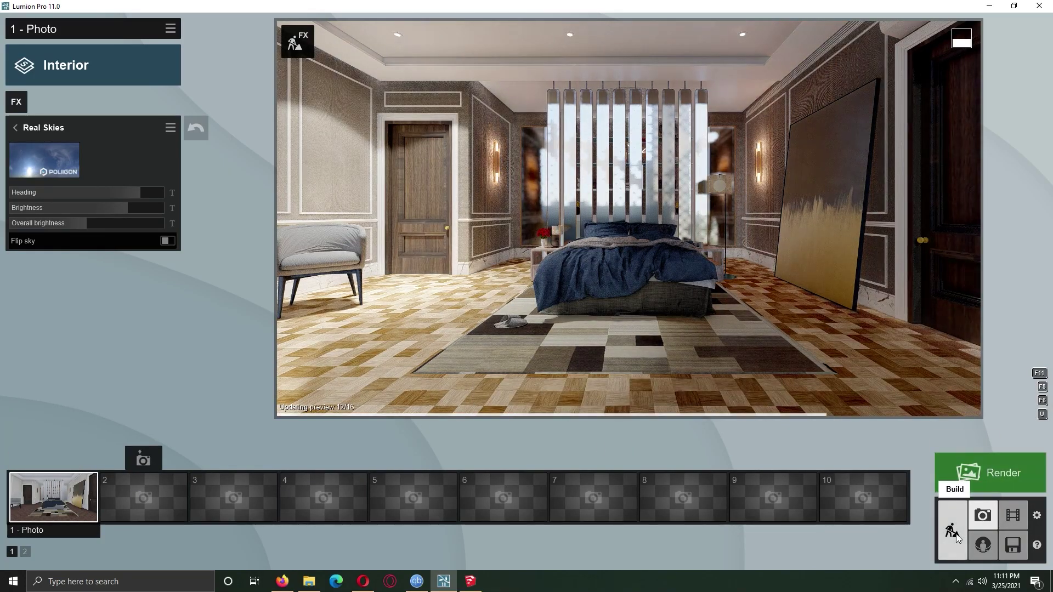
pyautogui.click(954, 531)
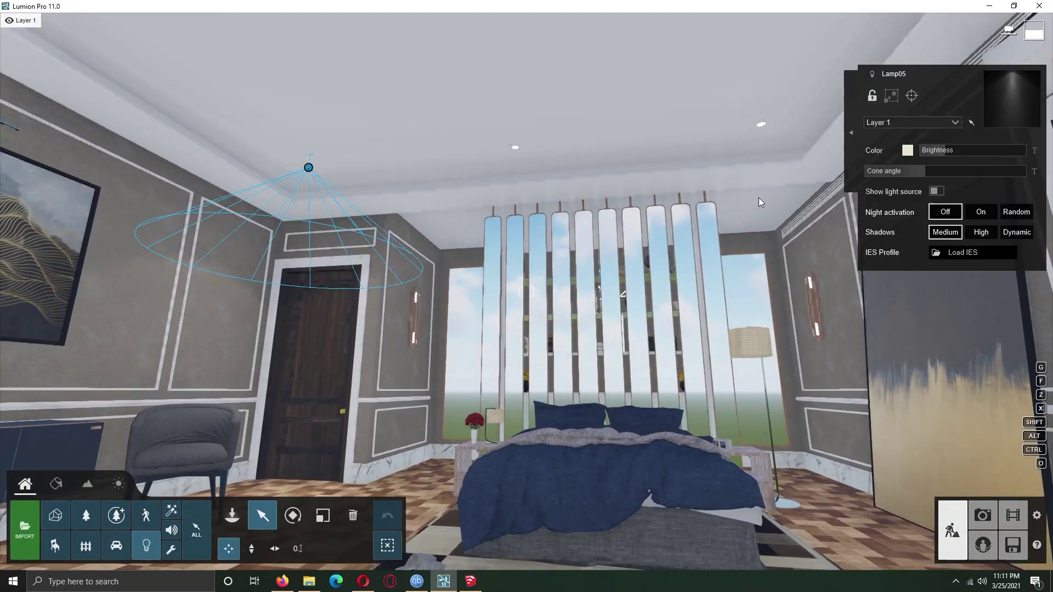
# - Dim the spotlight to 2.4 brightness and move it toward the ceiling's right side
pyautogui.click(934, 150)
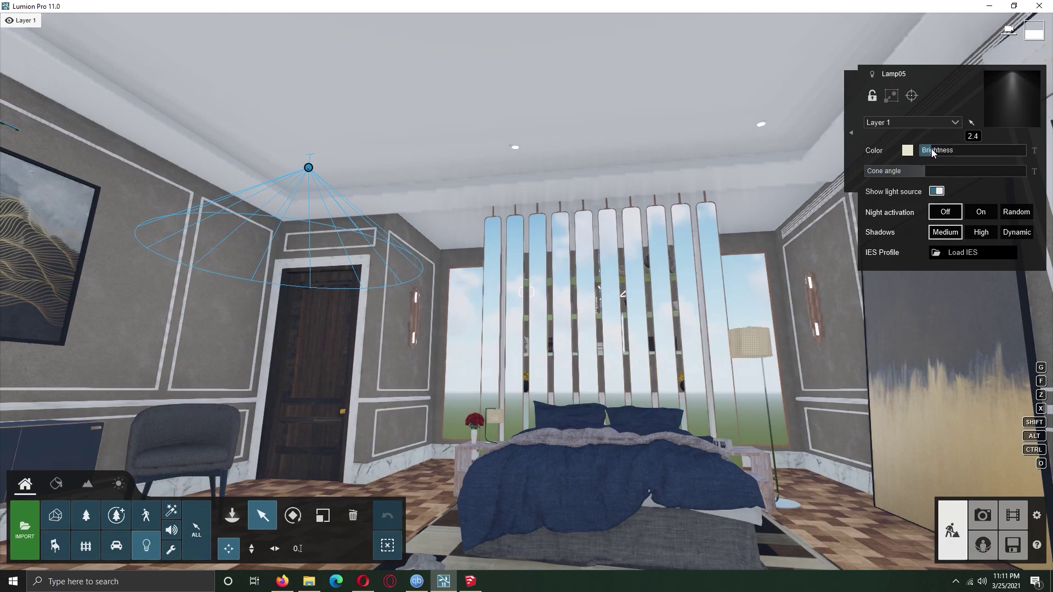
pyautogui.click(983, 516)
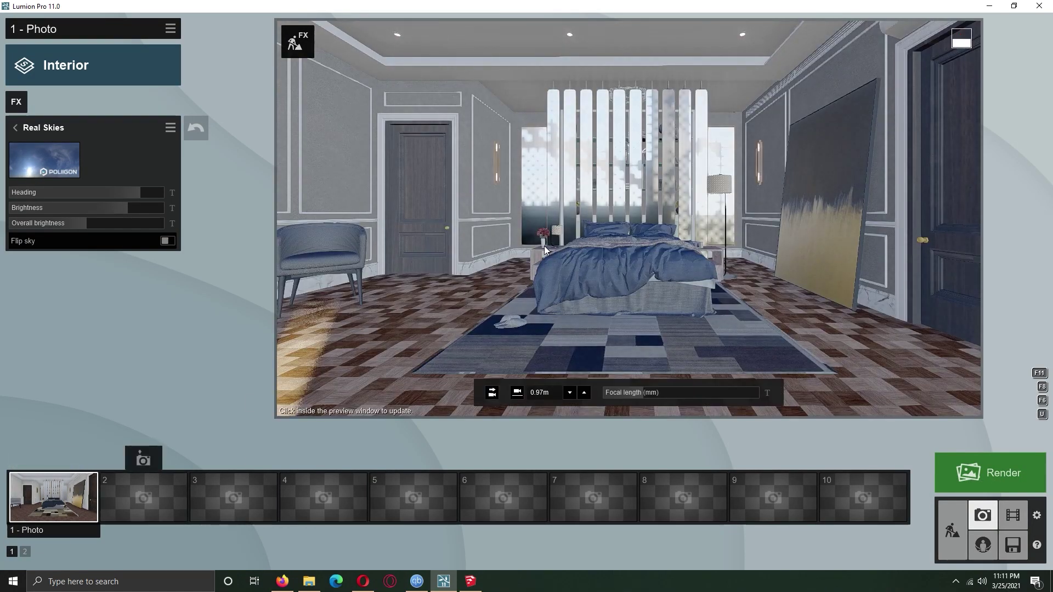
pyautogui.click(544, 248)
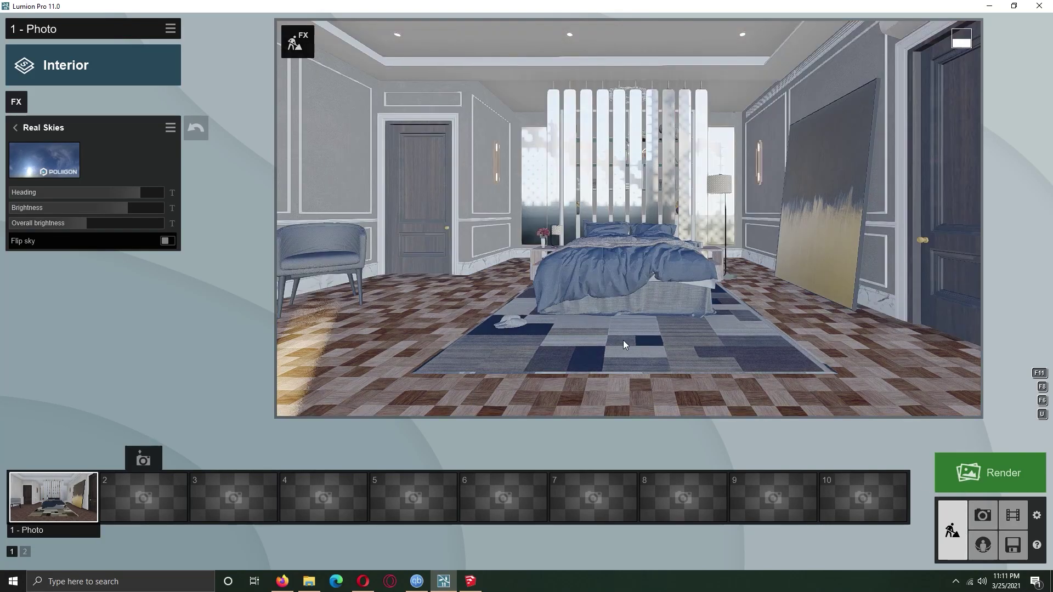
pyautogui.click(298, 41)
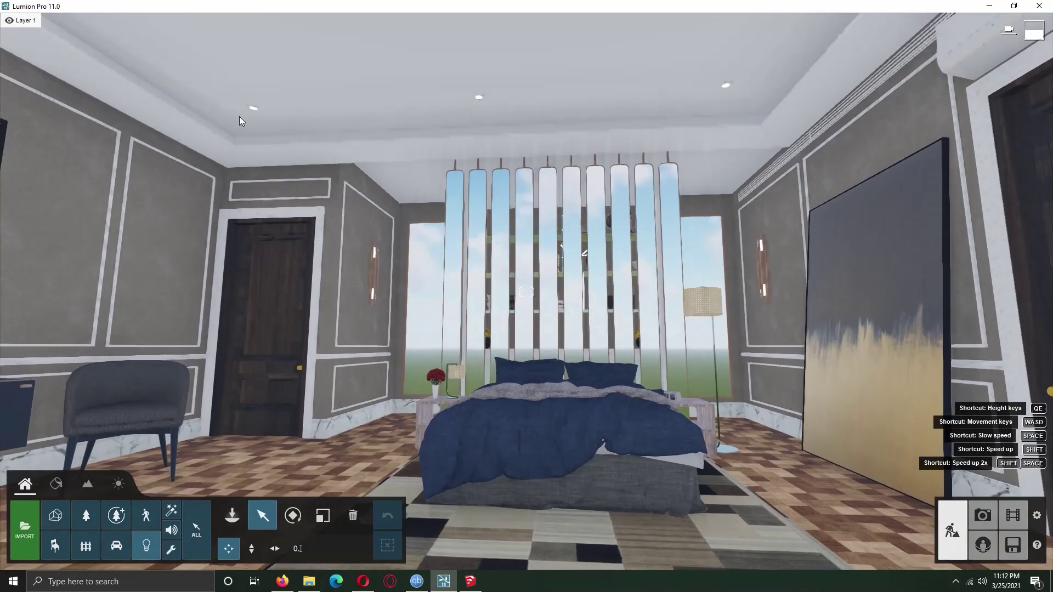
pyautogui.click(994, 529)
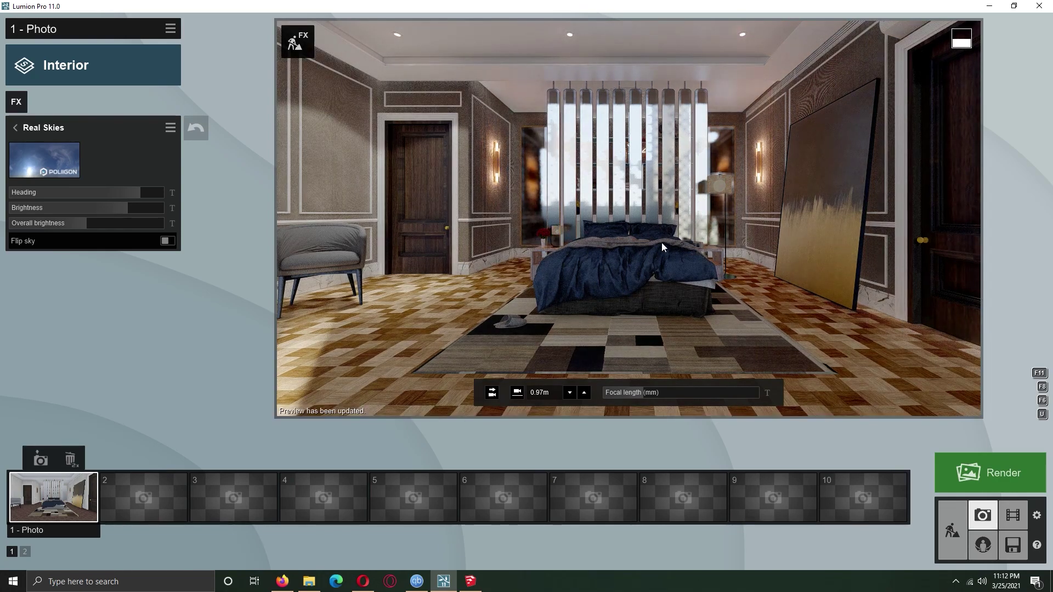
pyautogui.click(953, 530)
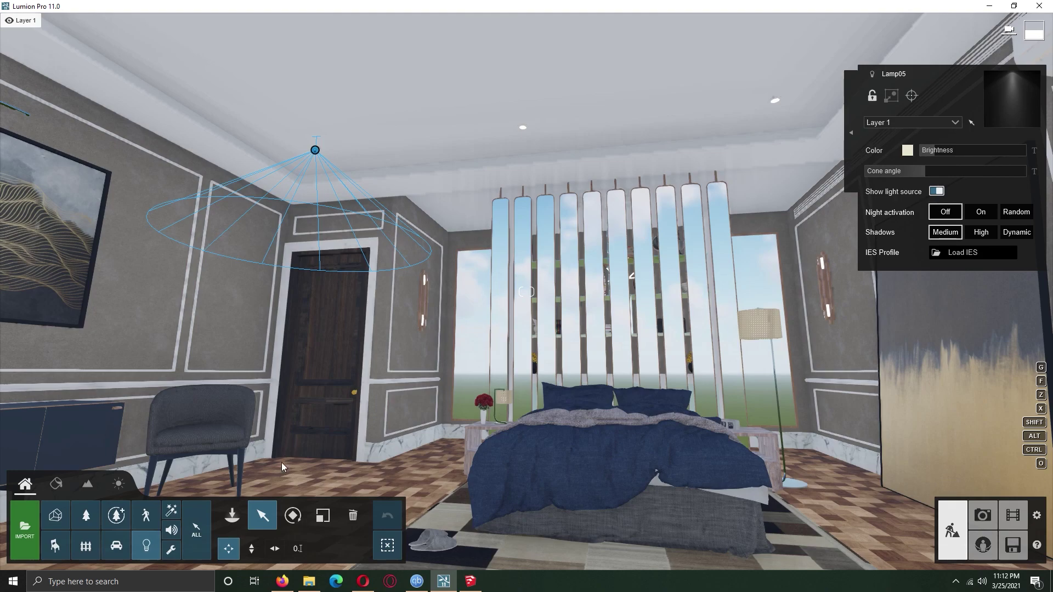
pyautogui.moveTo(317, 152); pyautogui.dragTo(771, 106)
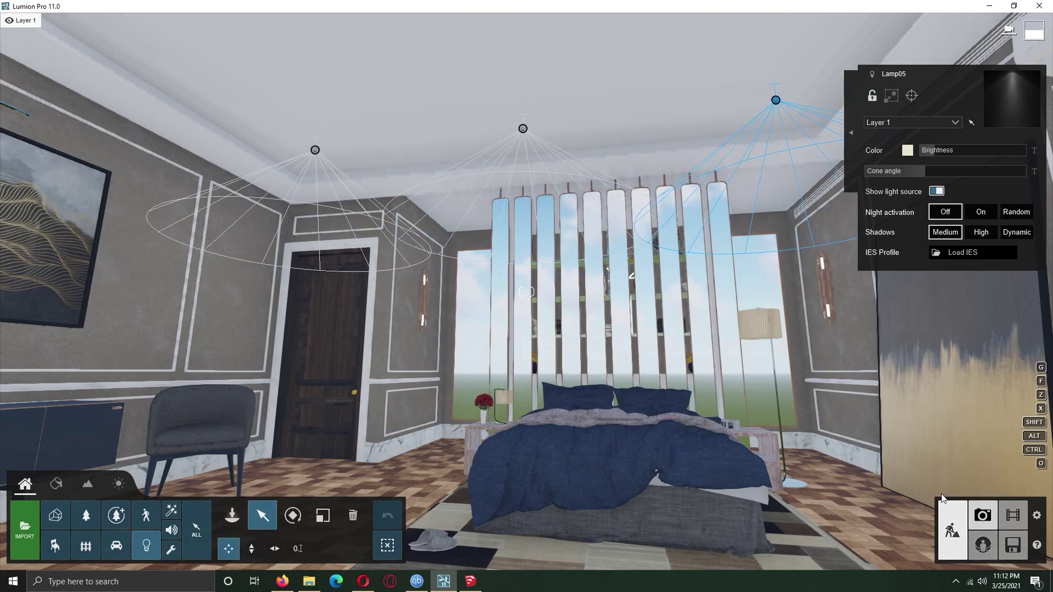
pyautogui.click(982, 516)
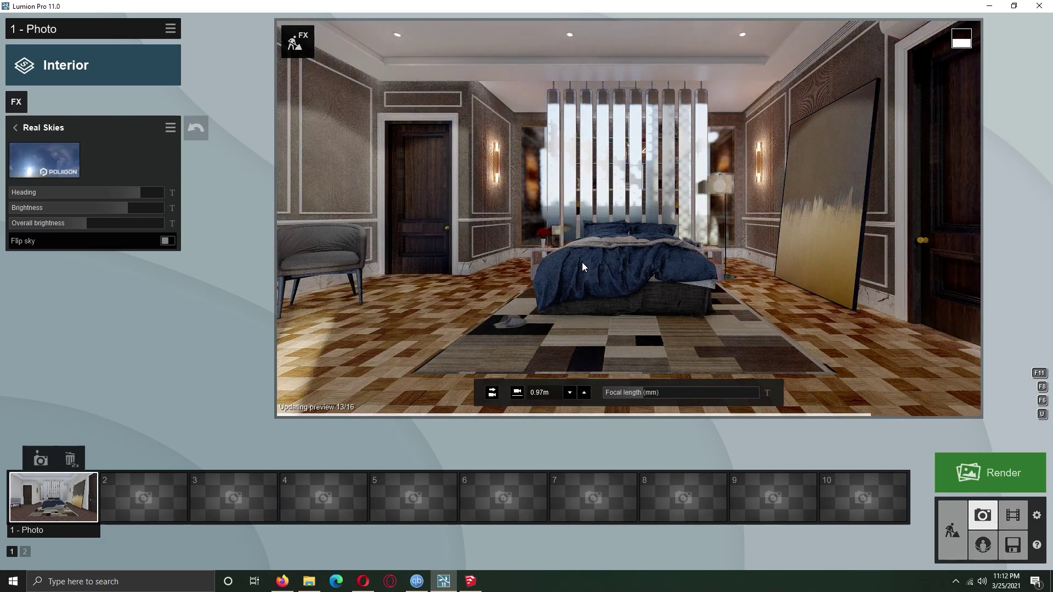
# - Apply the Curtains 012 indoor fabric material to the bedside lamp's shade
pyautogui.click(951, 529)
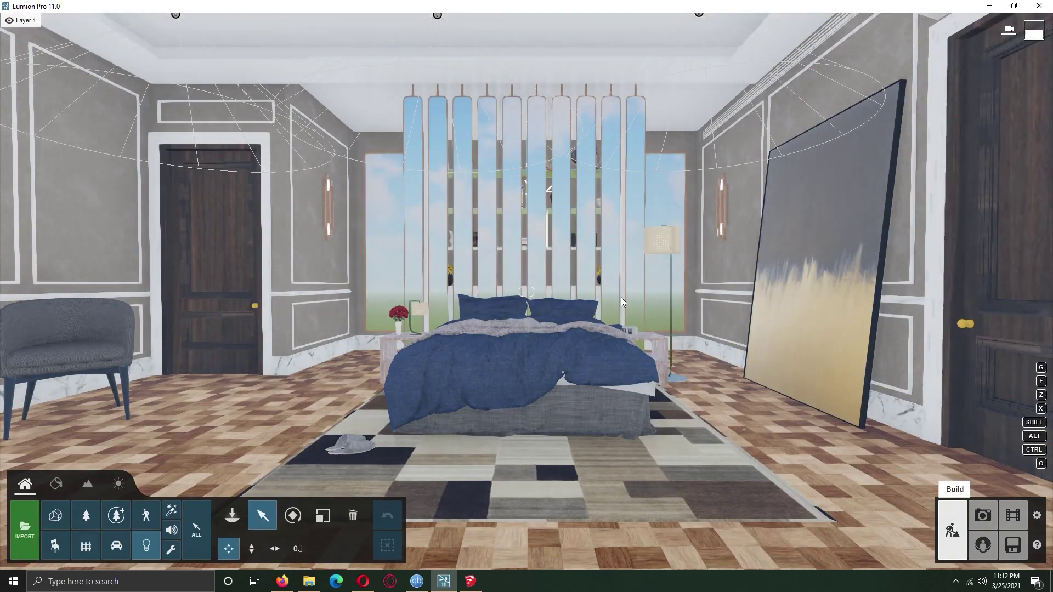
pyautogui.moveTo(621, 297); pyautogui.dragTo(499, 295, button='right')
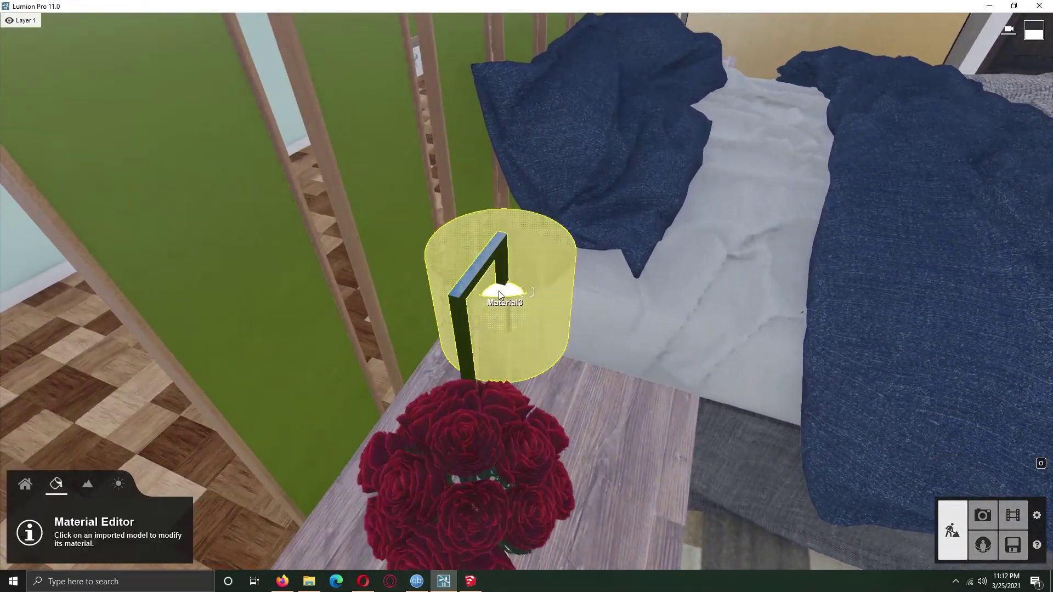
pyautogui.click(488, 361)
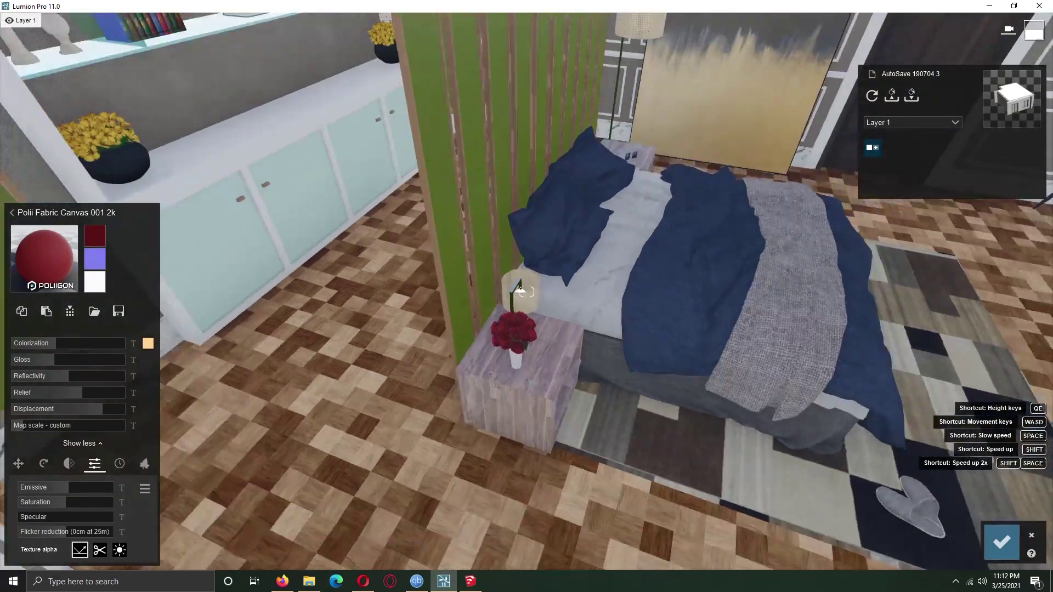
pyautogui.moveTo(486, 361)
pyautogui.mouseDown(button='right')
pyautogui.moveTo(527, 292)
pyautogui.moveTo(669, 496)
pyautogui.mouseUp(button='right')
pyautogui.press('s')
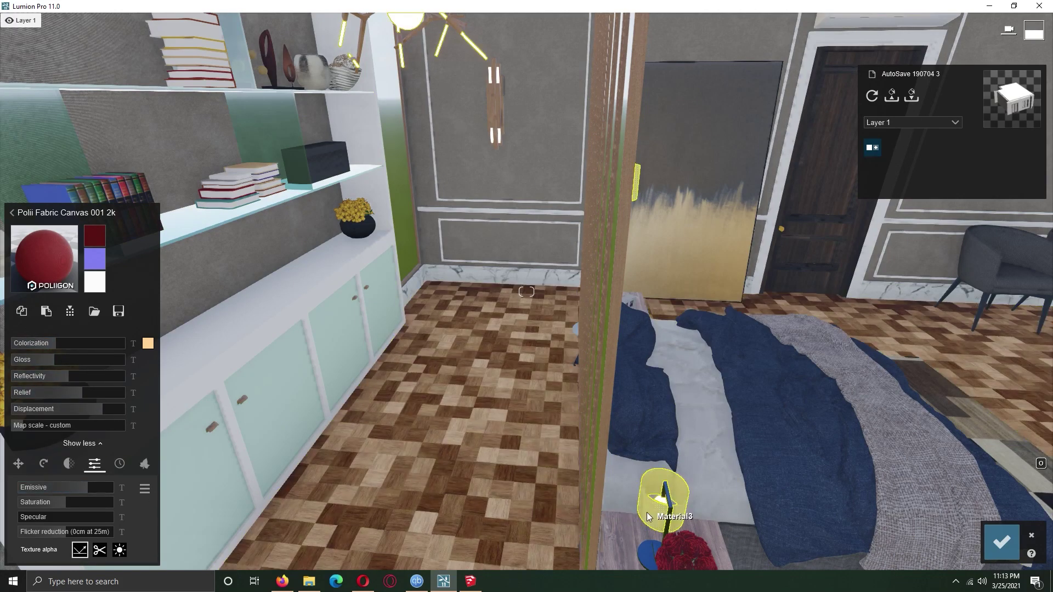
pyautogui.click(648, 517)
pyautogui.click(72, 344)
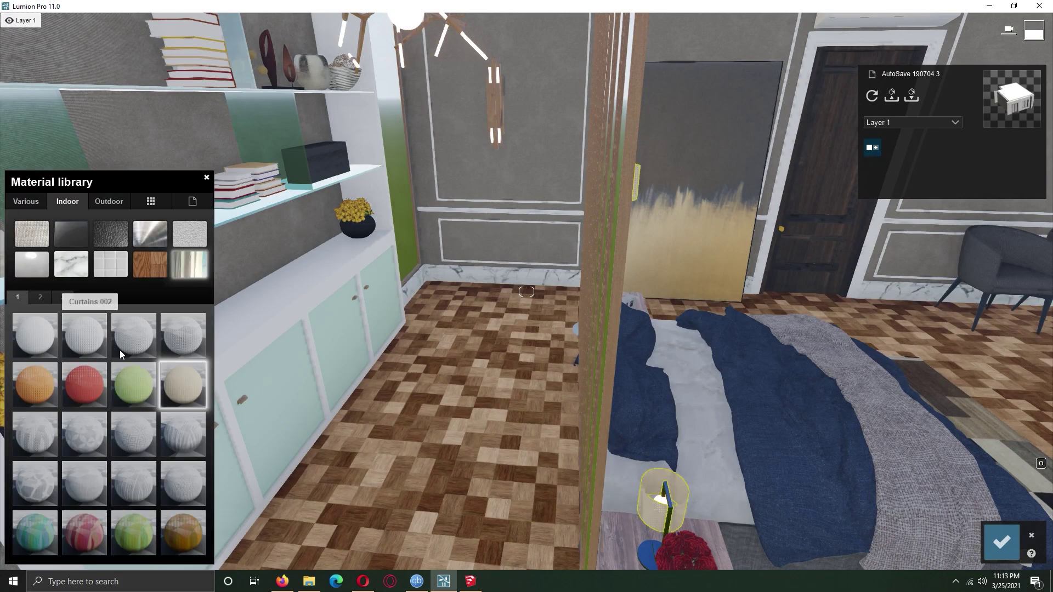
pyautogui.click(183, 443)
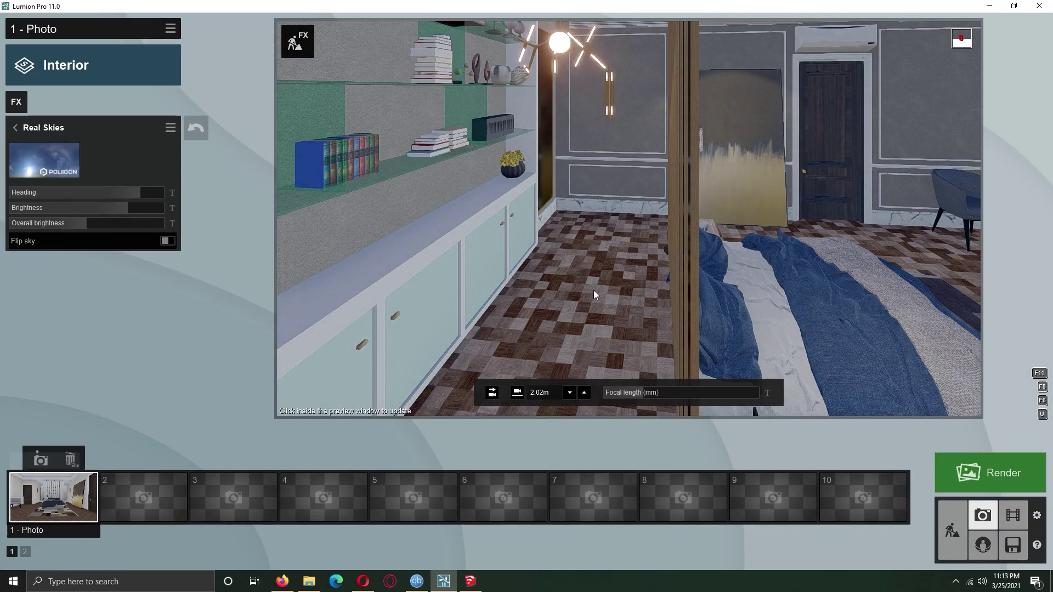
# - Frame the camera on the bed, door and window and store it as a second photo
pyautogui.moveTo(598, 355); pyautogui.dragTo(629, 218, button='right')
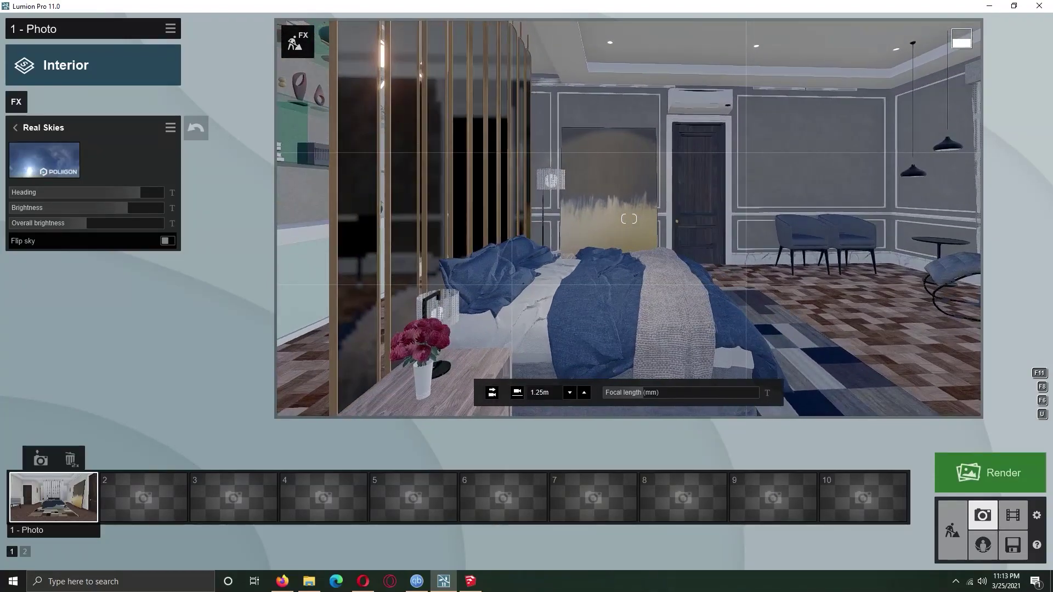
pyautogui.moveTo(629, 218); pyautogui.dragTo(383, 218, button='right')
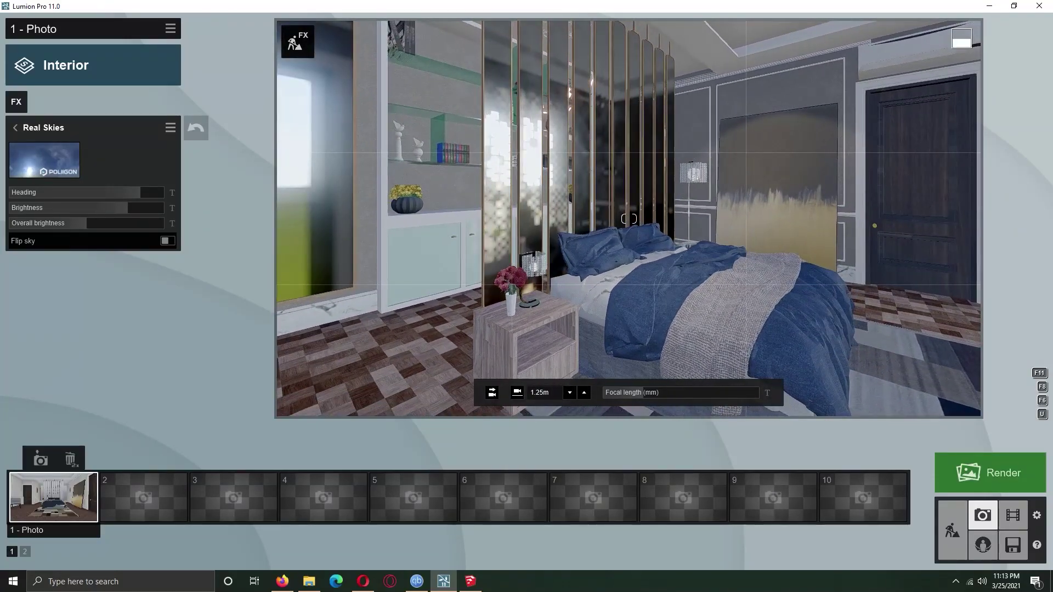
pyautogui.moveTo(629, 218); pyautogui.dragTo(603, 219, button='right')
pyautogui.click(145, 491)
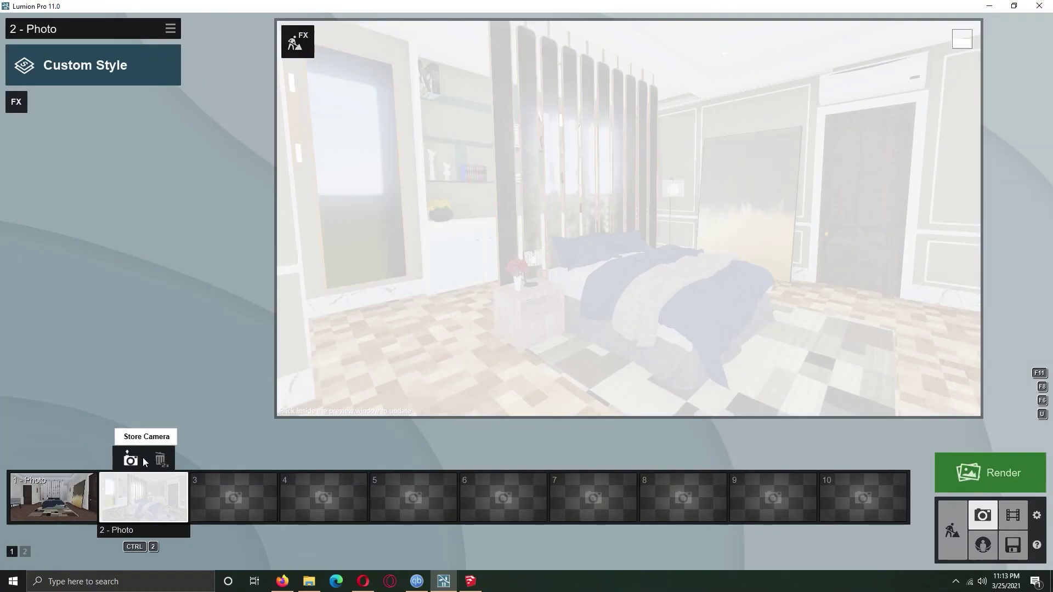
# - Copy the first photo's effects and paste them onto the second photo
pyautogui.click(141, 460)
pyautogui.click(53, 496)
pyautogui.click(170, 28)
pyautogui.click(106, 43)
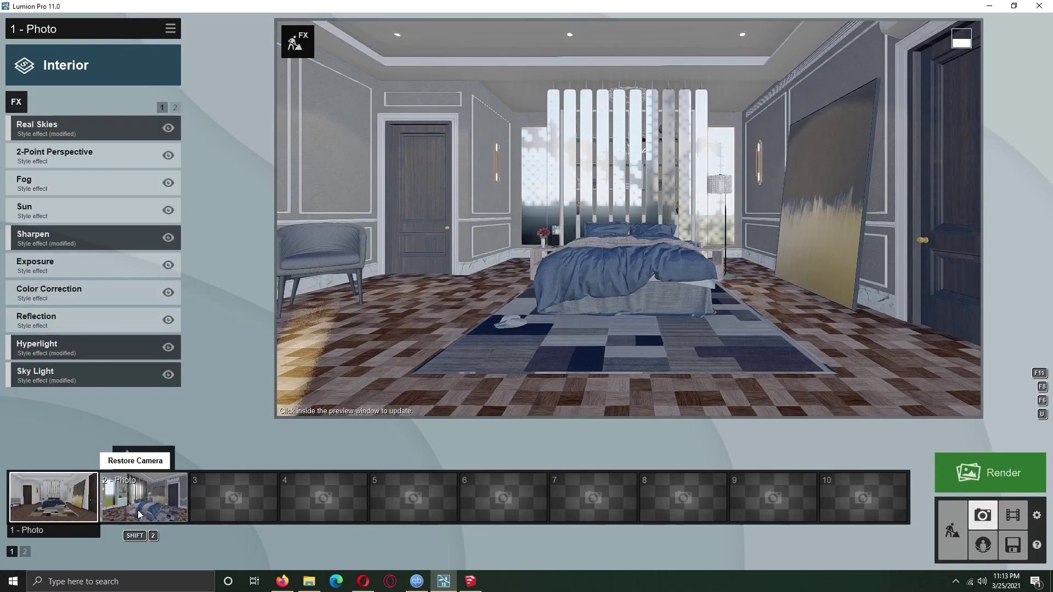
pyautogui.click(144, 496)
pyautogui.click(170, 29)
pyautogui.click(216, 46)
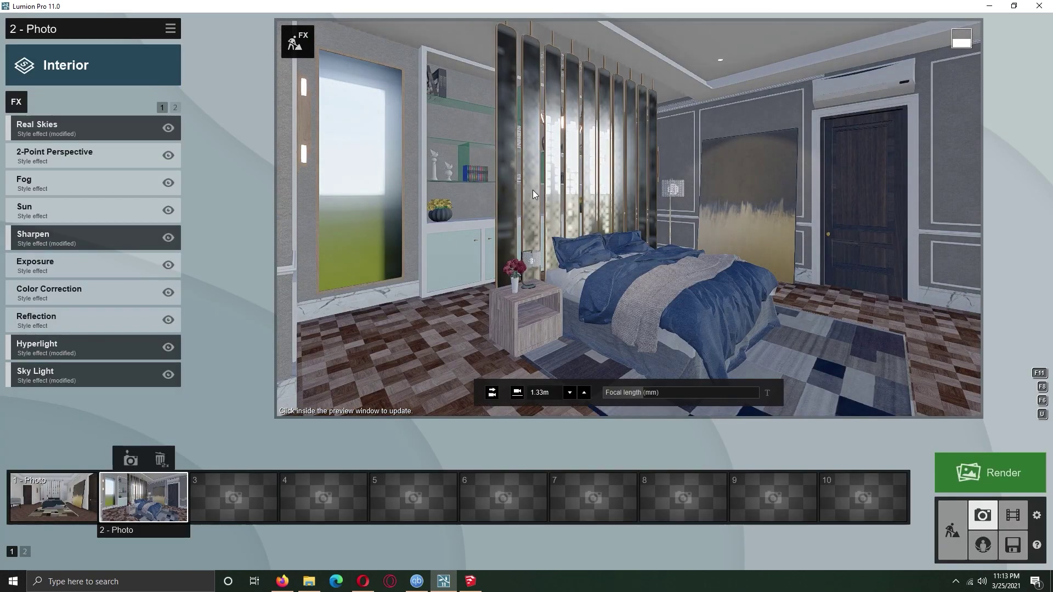
# - Level the camera horizontally and update the second photo with this view
pyautogui.click(493, 396)
pyautogui.click(588, 299)
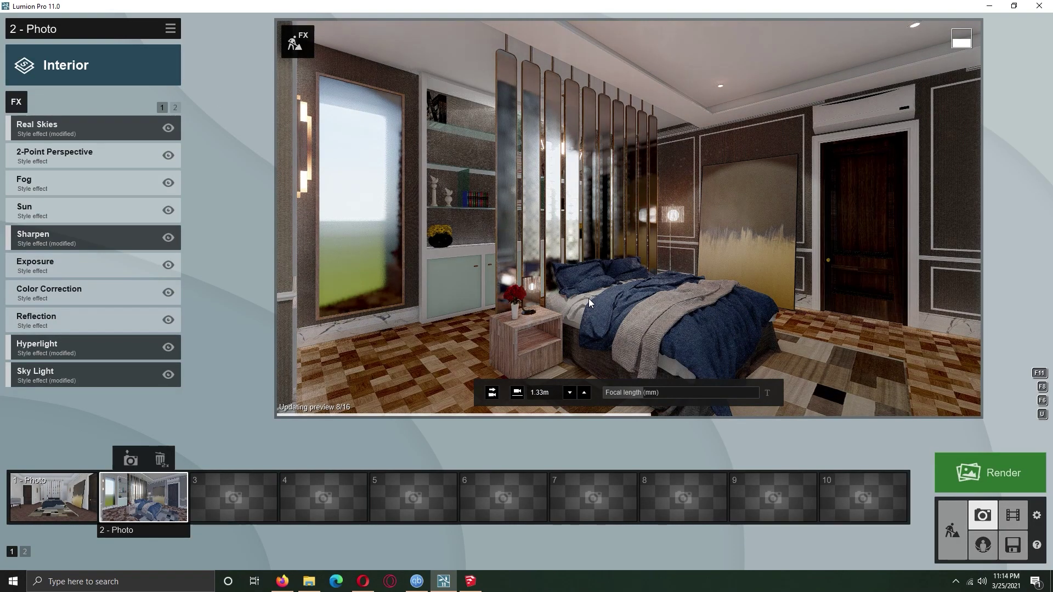
pyautogui.click(131, 460)
# - Review the Exposure, Hyperlight and Sky Light effects and refresh the preview
pyautogui.click(58, 269)
pyautogui.click(588, 243)
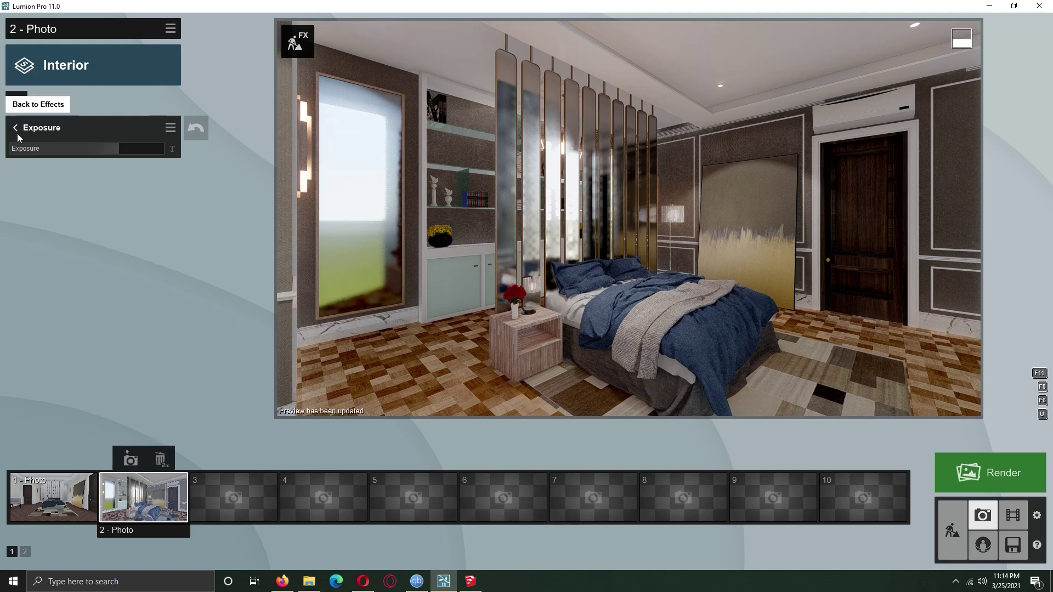
pyautogui.click(16, 129)
pyautogui.click(65, 346)
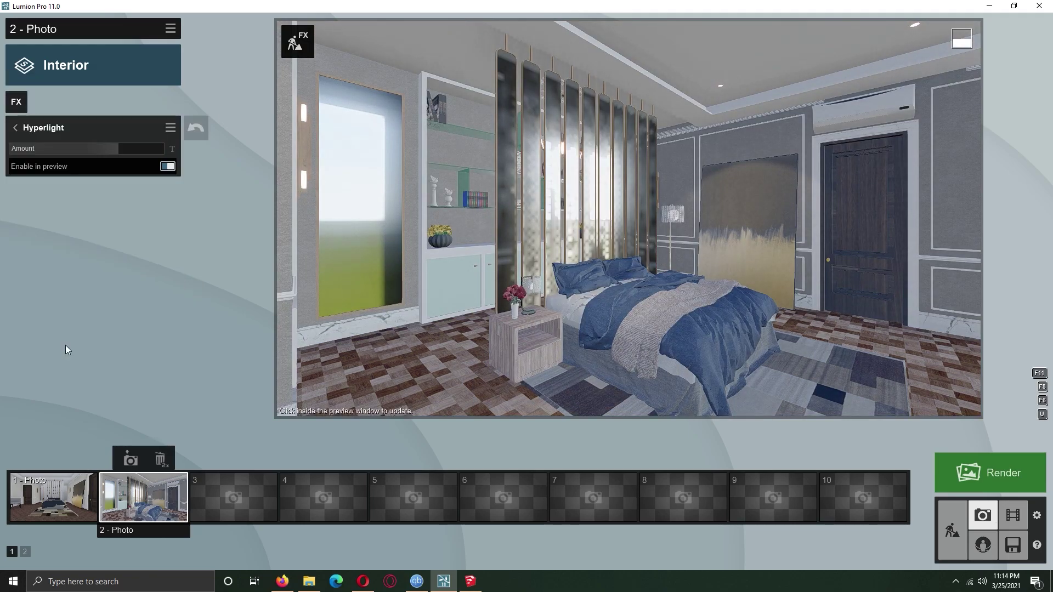
pyautogui.click(15, 128)
pyautogui.click(55, 373)
pyautogui.click(564, 254)
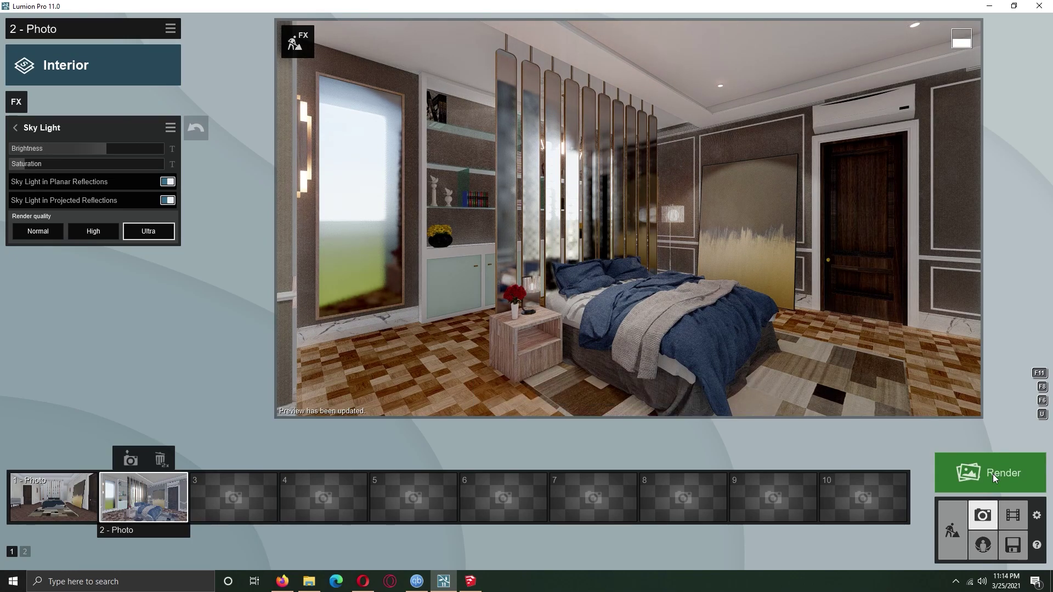
pyautogui.click(953, 531)
# - Give the bedroom door a Standard material with lowered reflectivity and relief
pyautogui.click(243, 232)
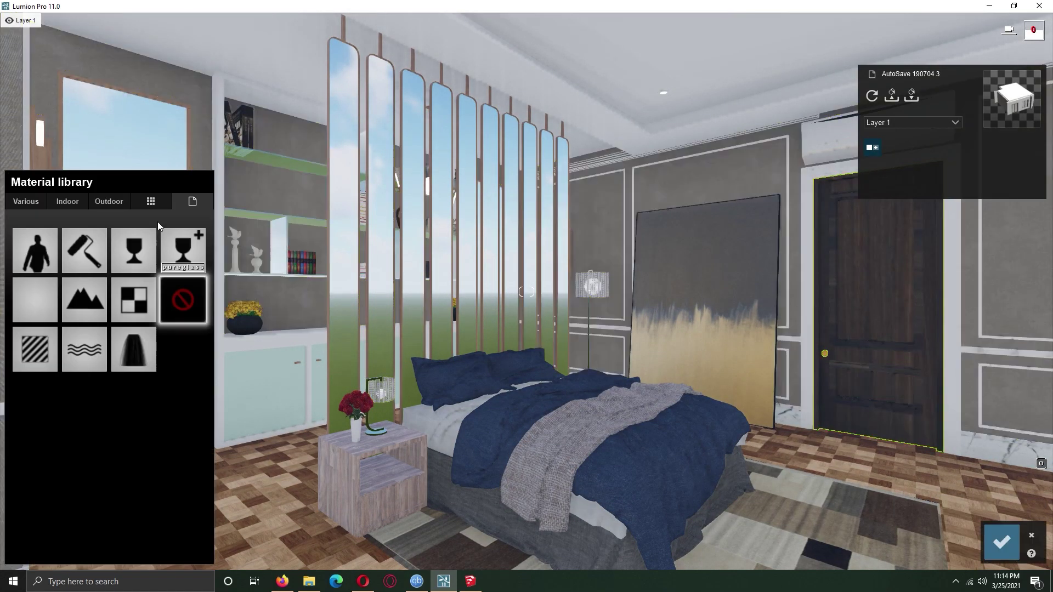
pyautogui.click(46, 355)
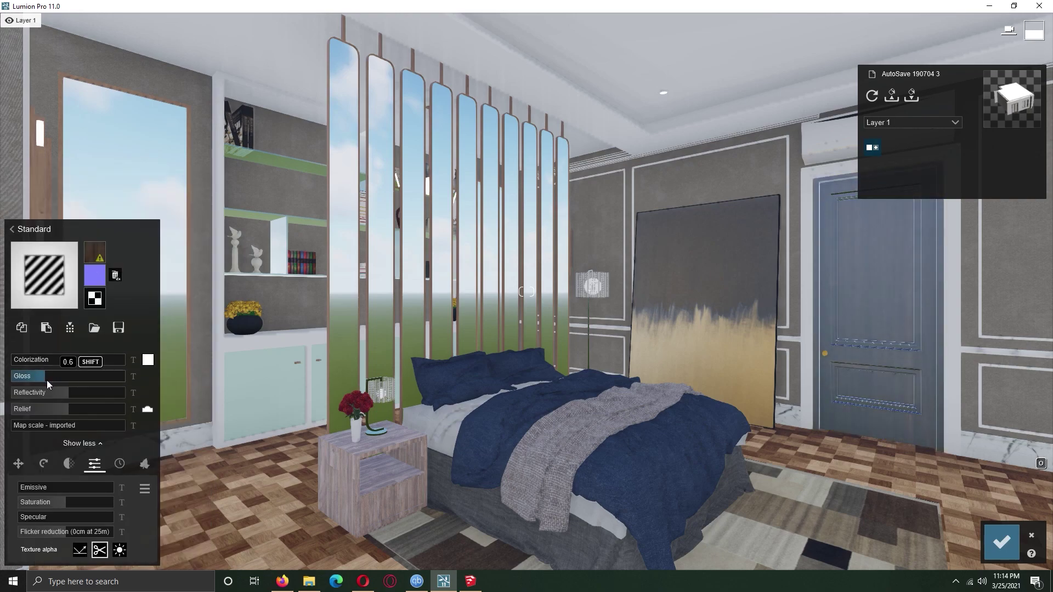
pyautogui.click(39, 394)
pyautogui.moveTo(66, 409)
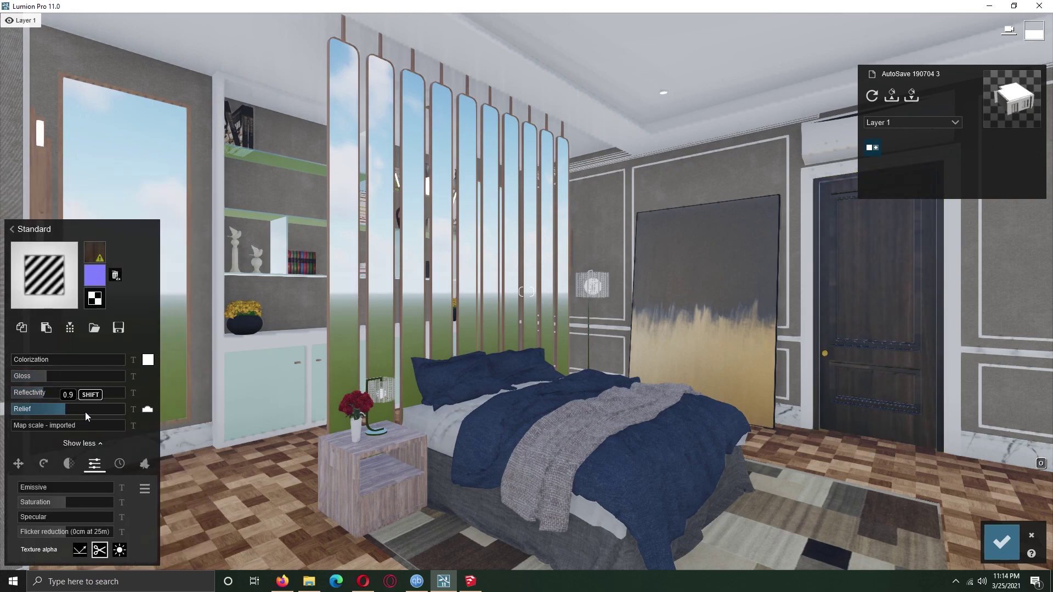
pyautogui.click(55, 414)
# - Change the cabinet doors' material and keep the changes
pyautogui.moveTo(234, 482); pyautogui.dragTo(192, 483, button='right')
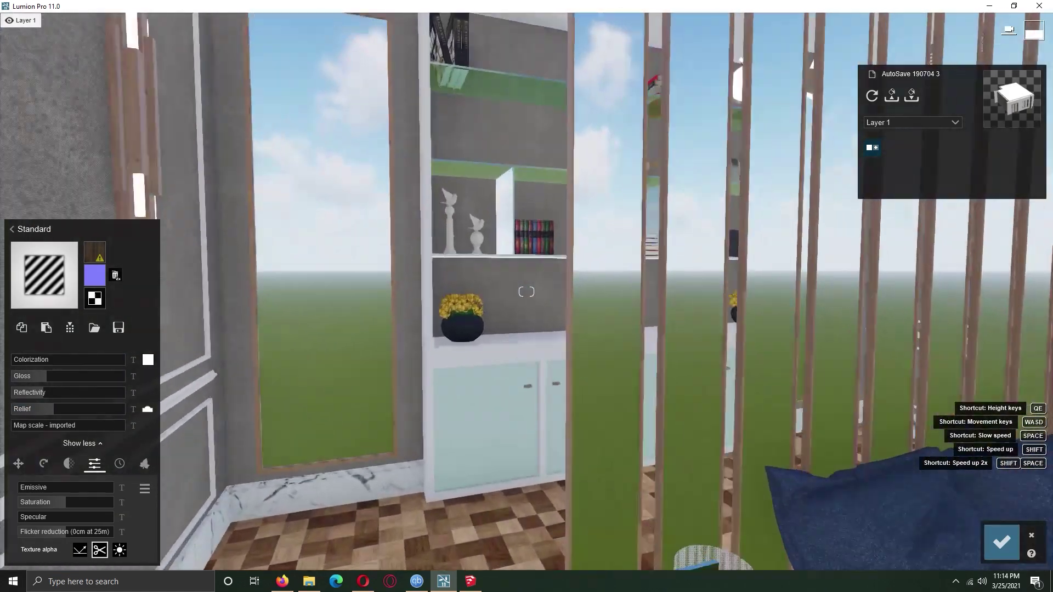
pyautogui.moveTo(329, 361); pyautogui.dragTo(353, 361, button='right')
pyautogui.click(374, 340)
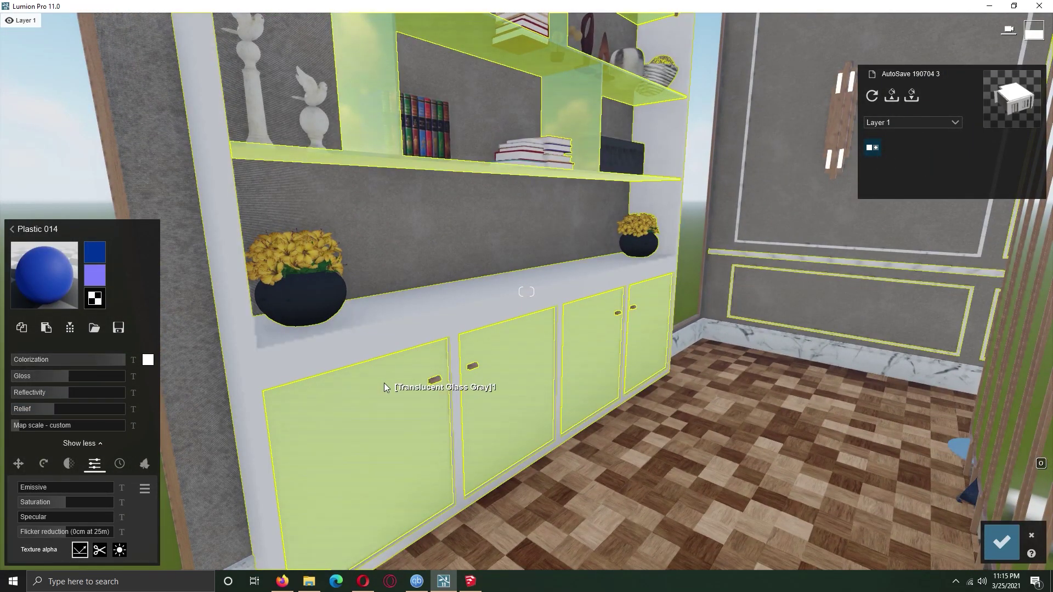
pyautogui.click(62, 308)
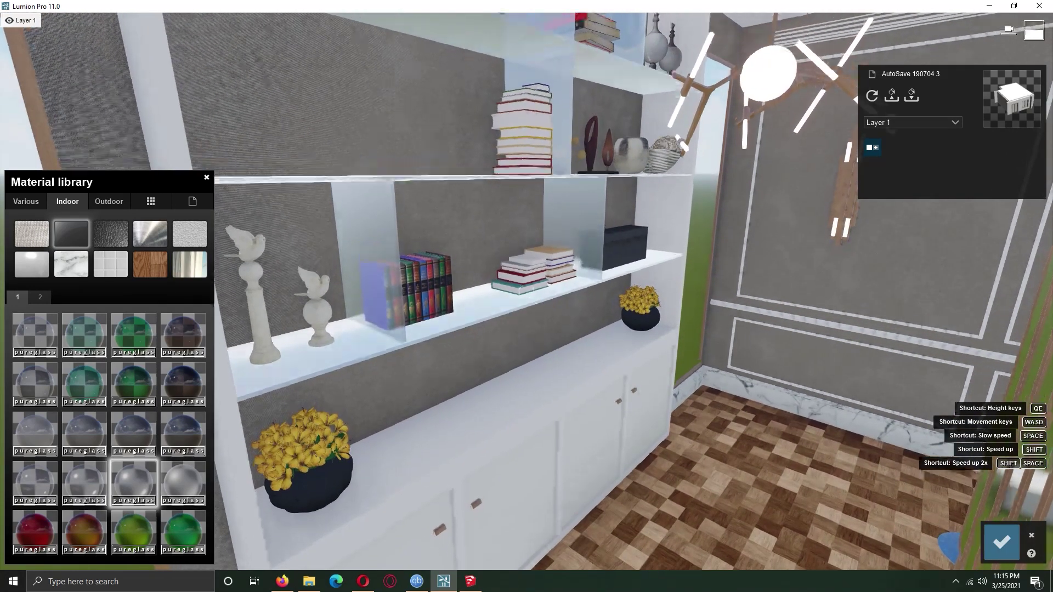
pyautogui.moveTo(251, 473); pyautogui.dragTo(997, 559, button='right')
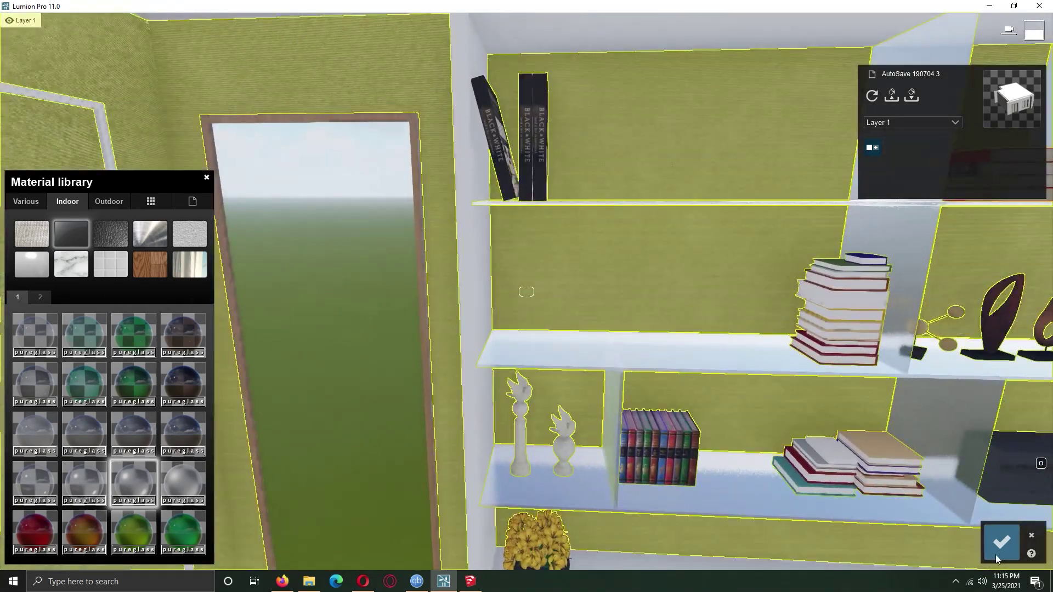
pyautogui.click(1001, 543)
# - Make the chess-piece figurines on the shelf bronze
pyautogui.click(229, 272)
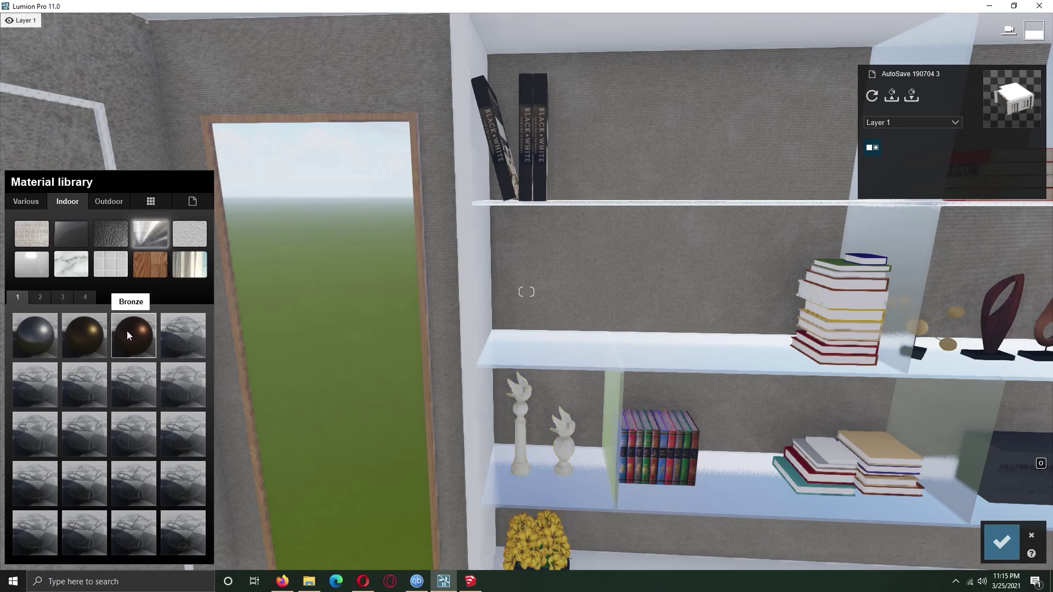
pyautogui.click(140, 354)
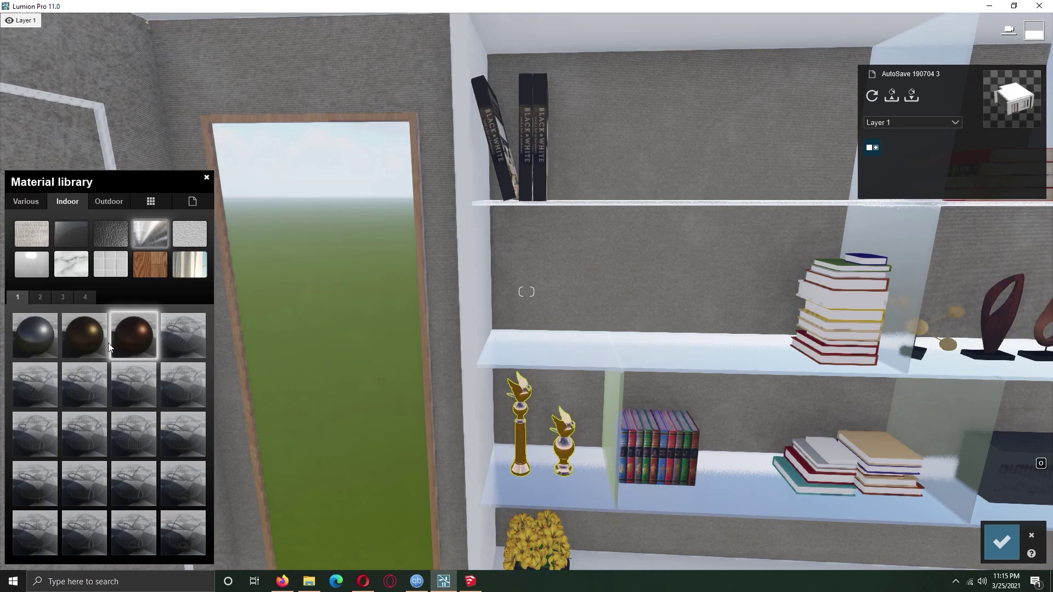
pyautogui.click(1007, 550)
# - Open the indoor objects library and browse to the Accessories category
pyautogui.click(55, 484)
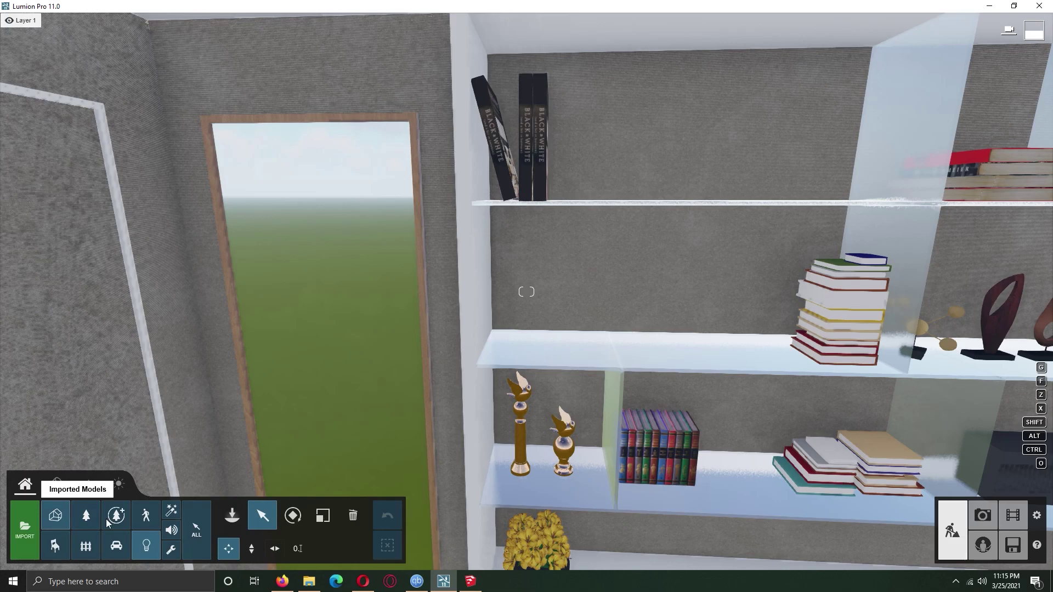
pyautogui.click(59, 547)
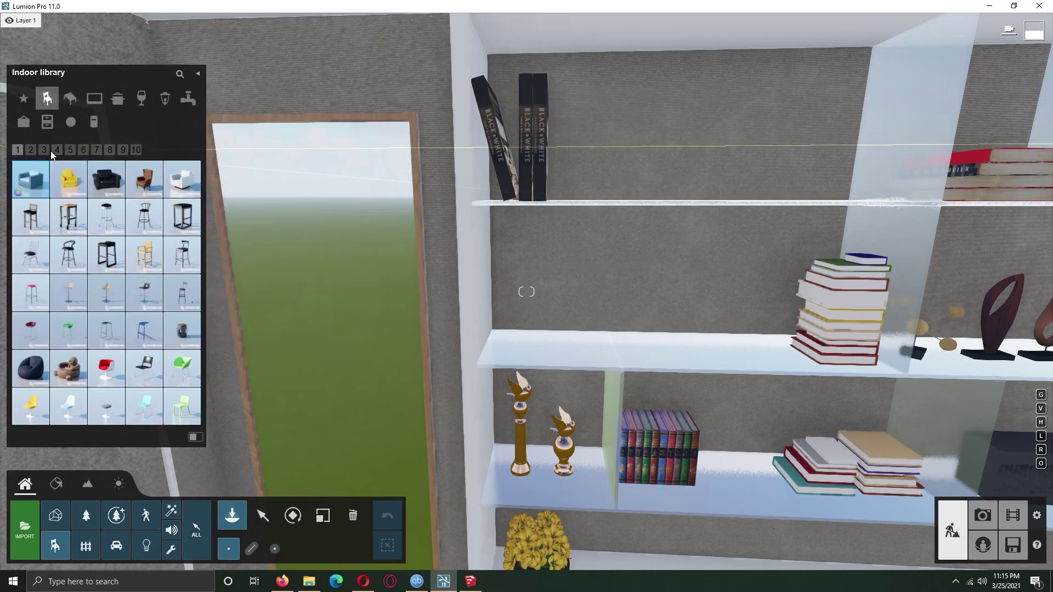
pyautogui.click(69, 149)
pyautogui.click(97, 101)
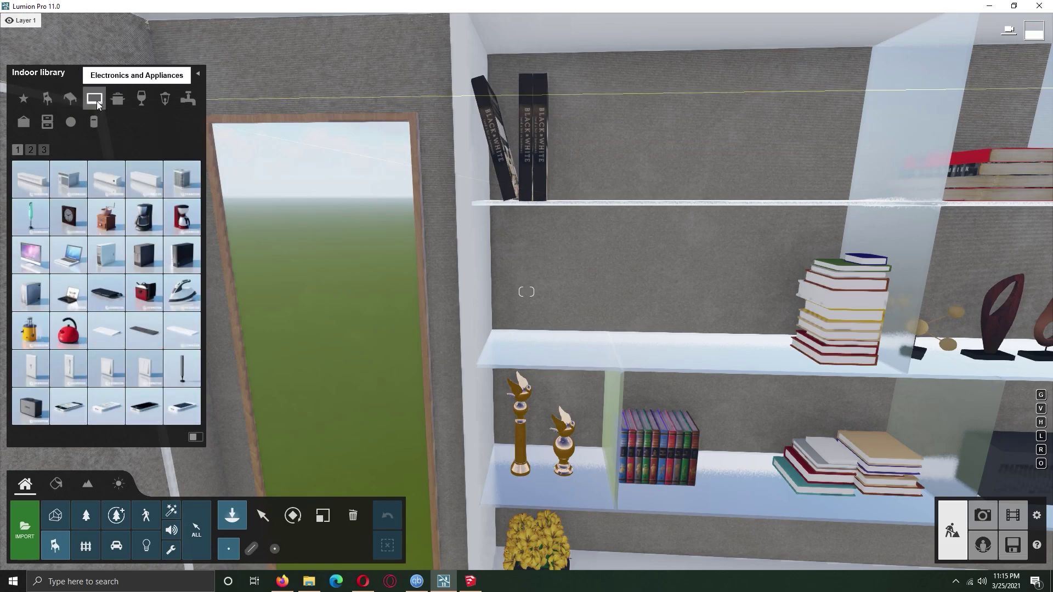
pyautogui.click(34, 149)
pyautogui.click(117, 104)
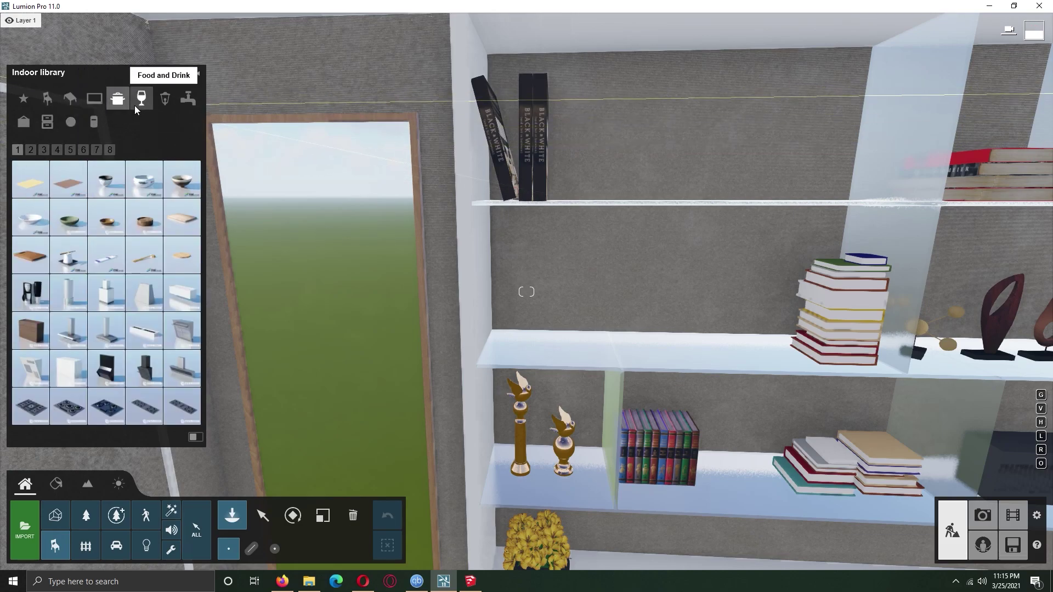
pyautogui.click(163, 101)
pyautogui.click(47, 122)
pyautogui.click(95, 99)
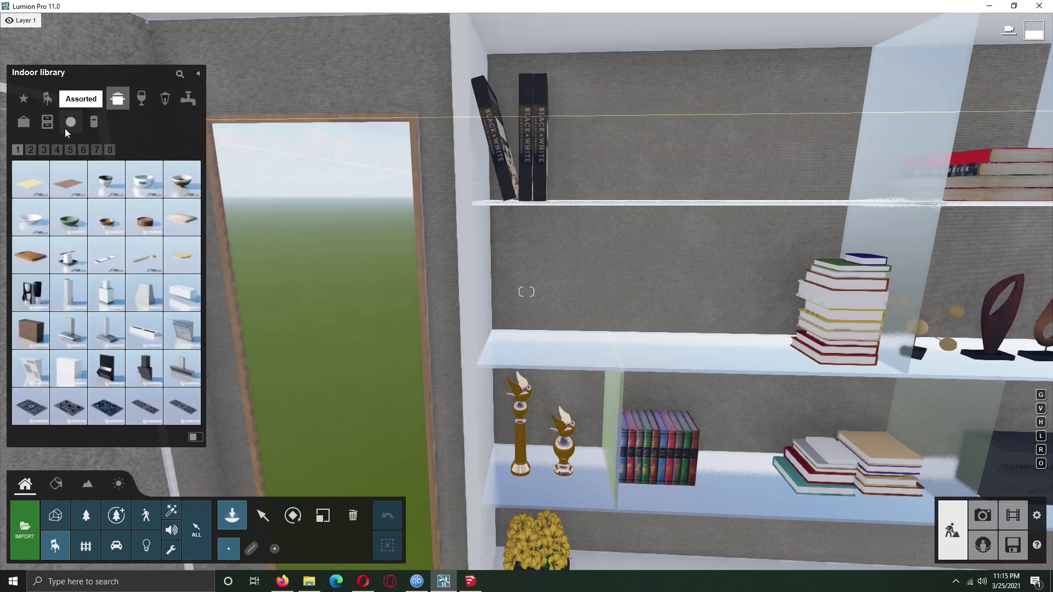
pyautogui.click(48, 122)
# - Place two book rows on the middle shelf and white and small book sets on the upper shelf
pyautogui.click(109, 413)
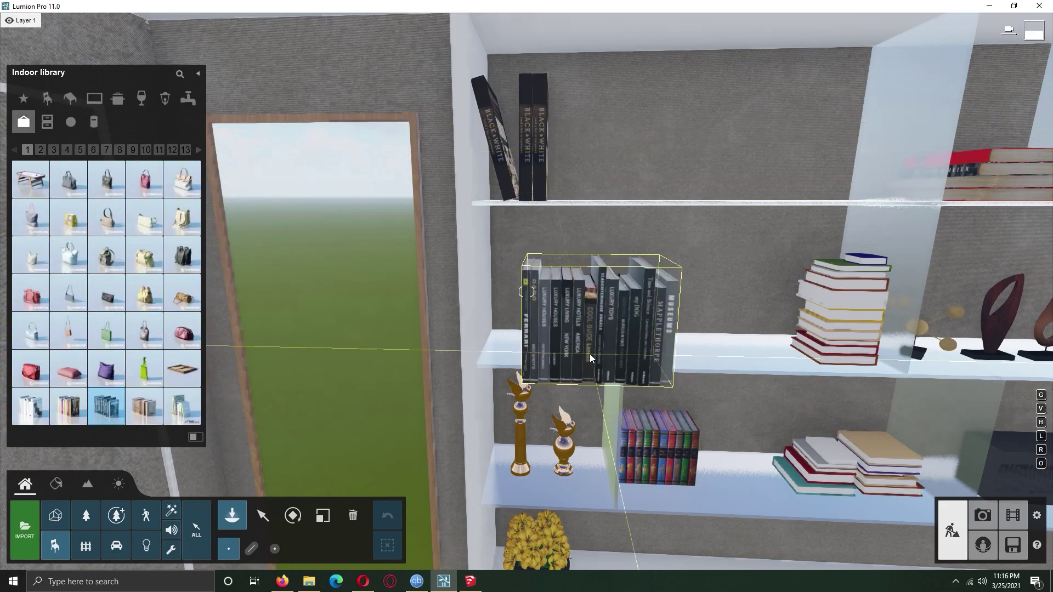
pyautogui.click(551, 338)
pyautogui.click(146, 415)
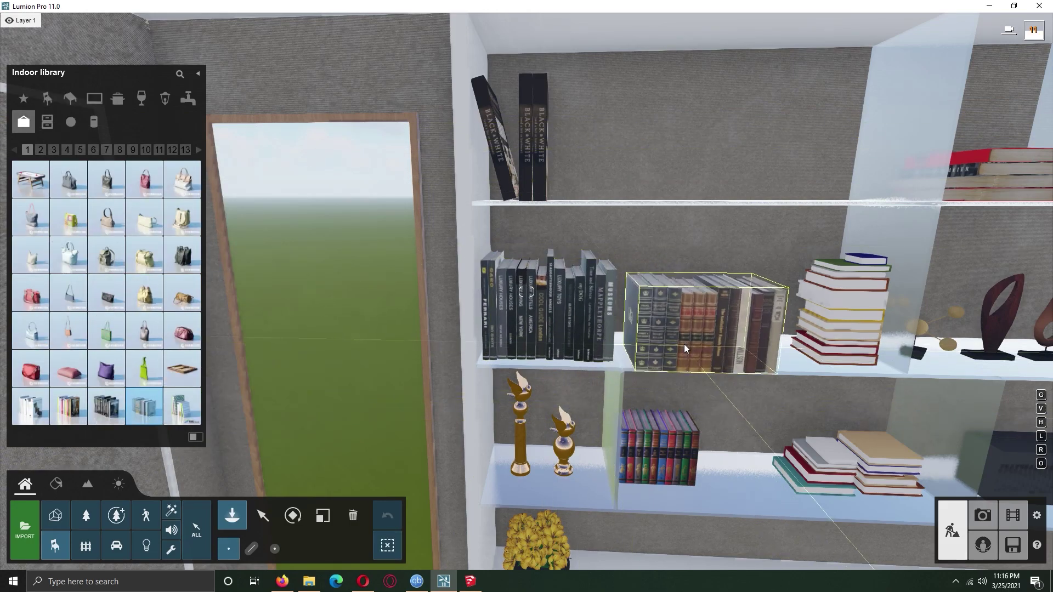
pyautogui.click(667, 340)
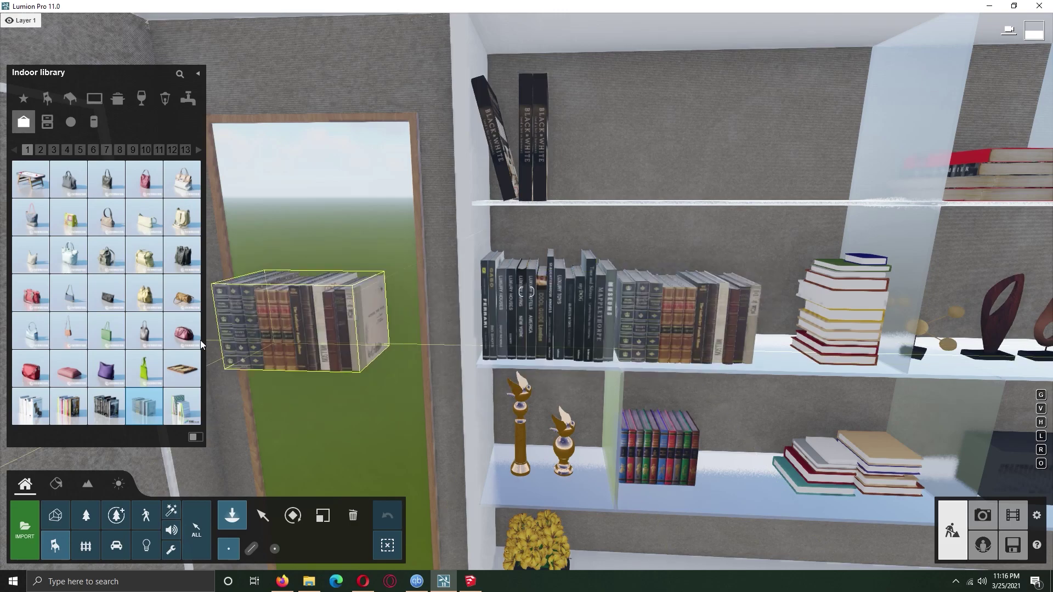
pyautogui.click(30, 407)
pyautogui.click(806, 324)
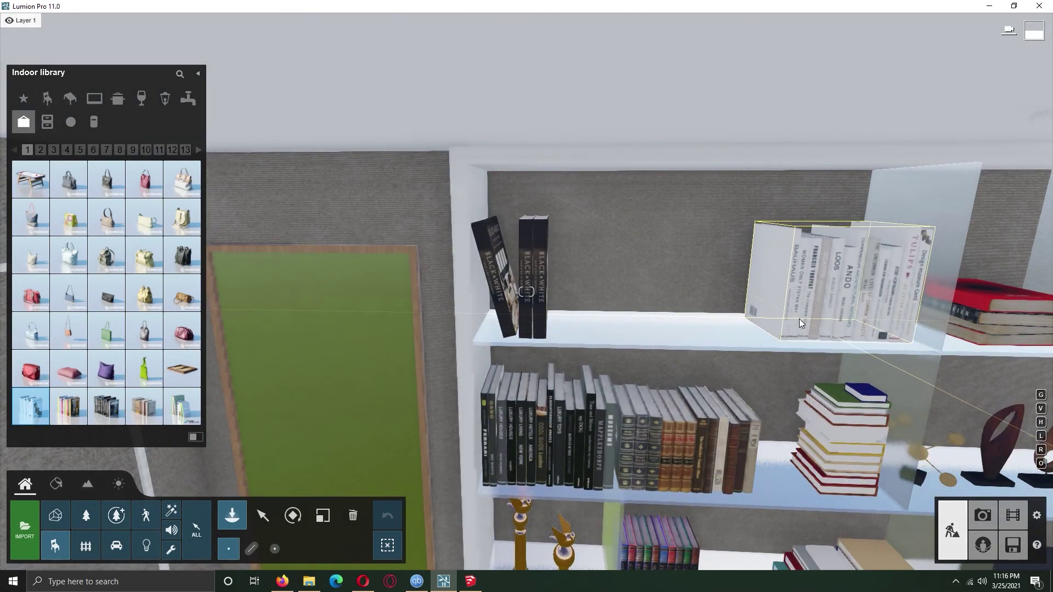
pyautogui.click(182, 407)
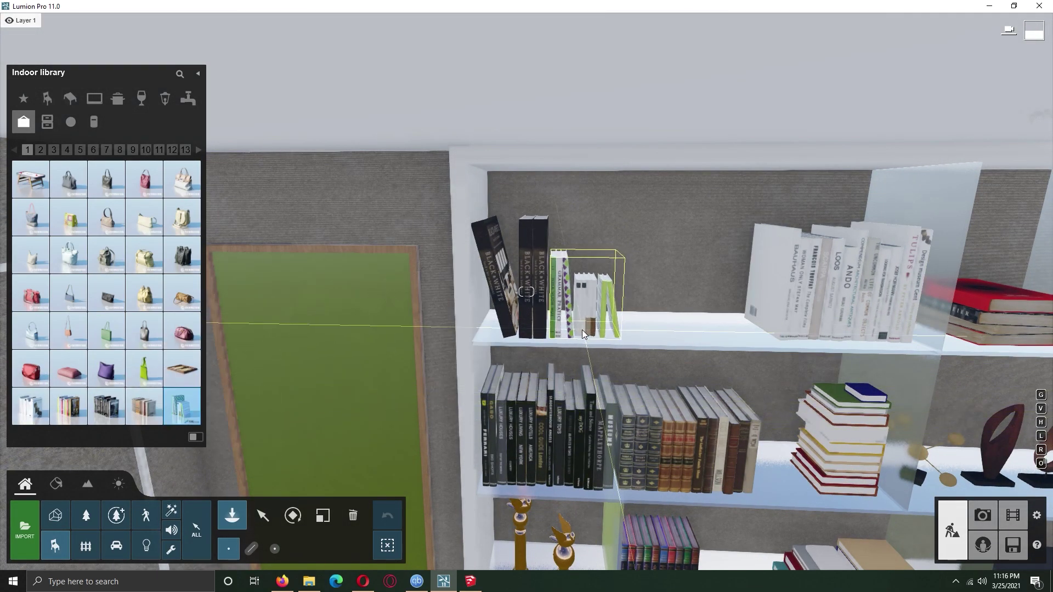
pyautogui.click(589, 324)
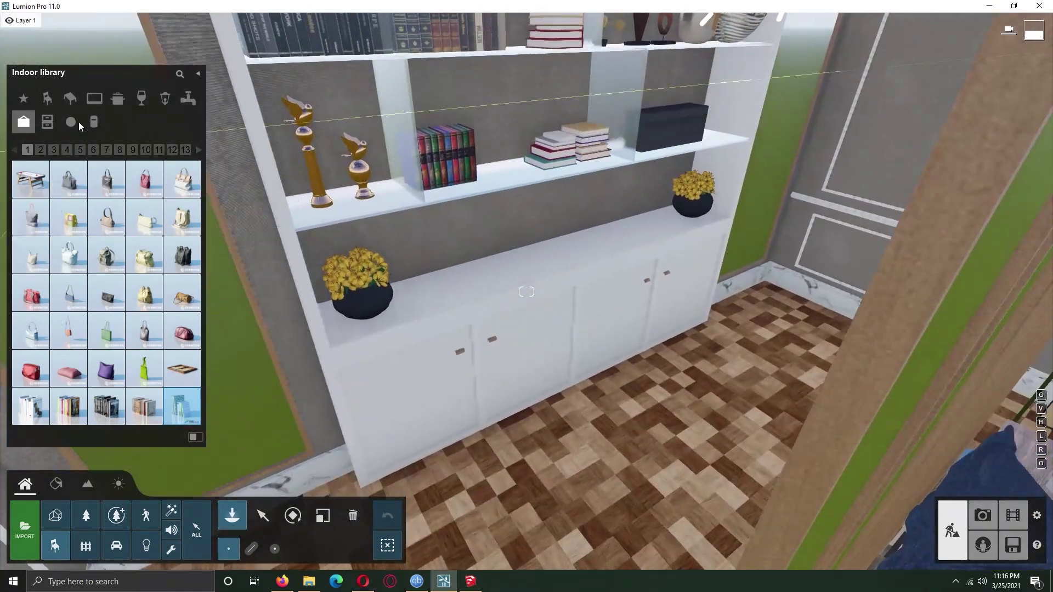
# - Browse the Indoor electronics, bedding, kitchen and storage categories for more decor
pyautogui.click(117, 98)
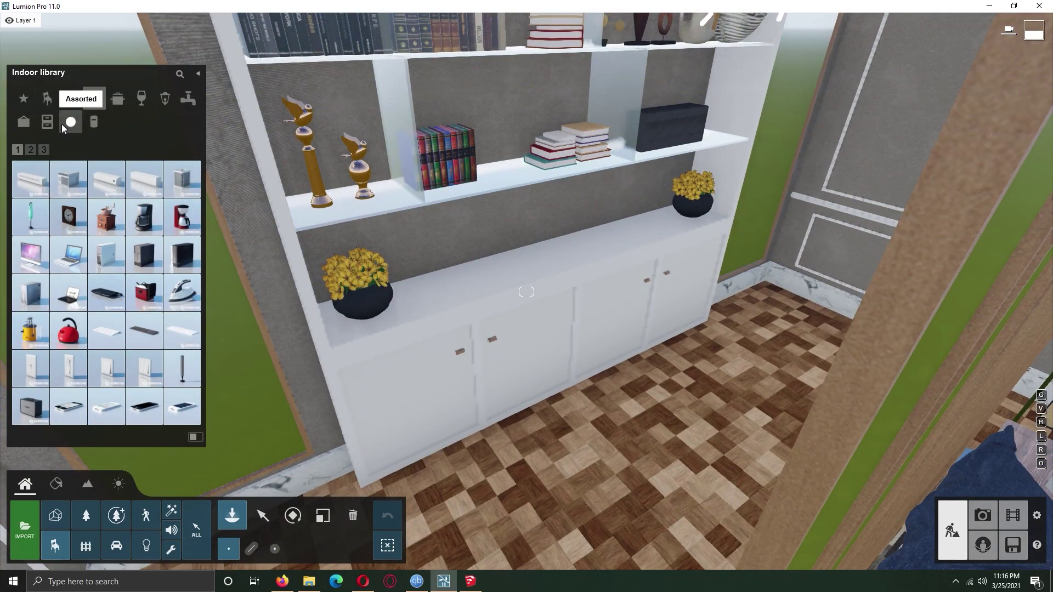
pyautogui.click(62, 124)
pyautogui.click(131, 102)
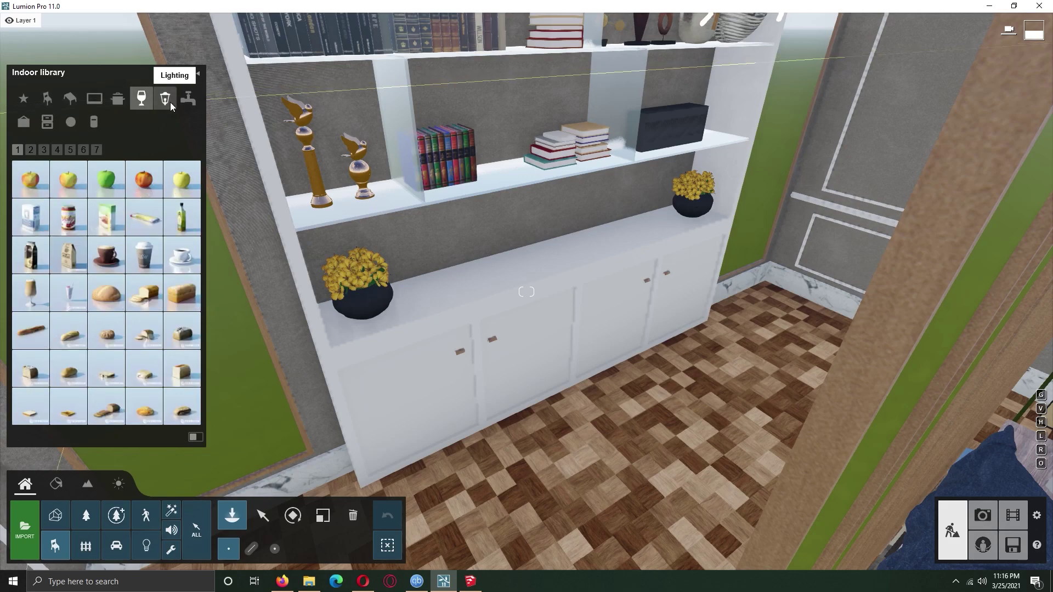
pyautogui.click(94, 101)
pyautogui.click(44, 151)
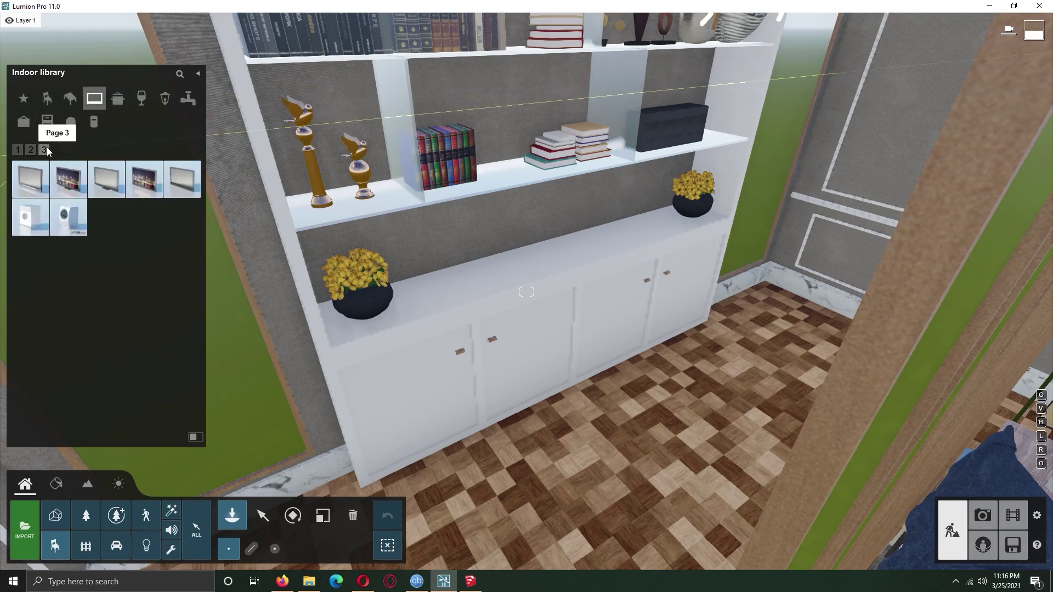
pyautogui.click(47, 122)
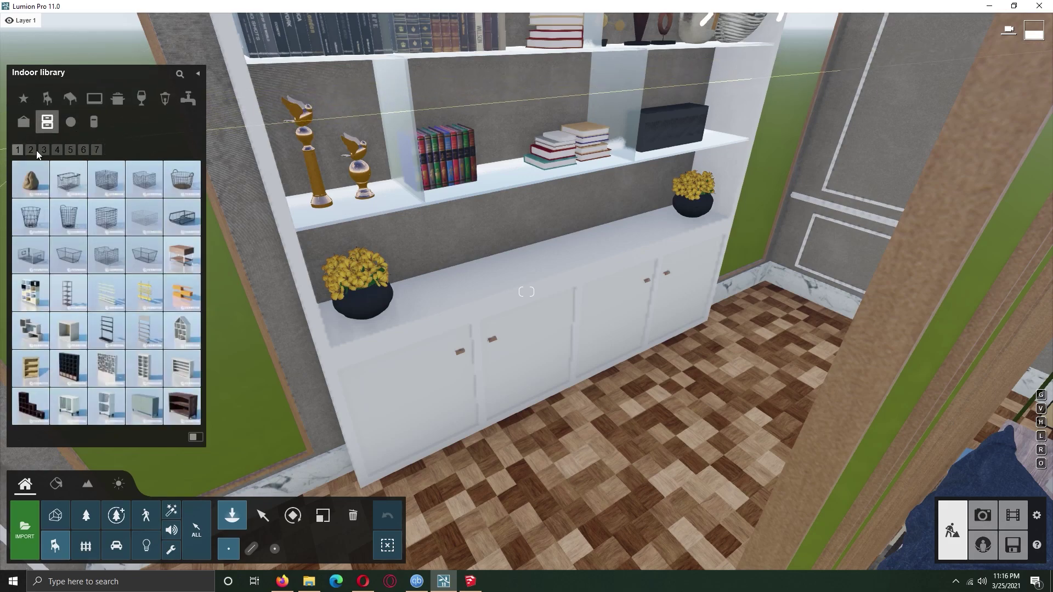
pyautogui.click(44, 151)
pyautogui.click(70, 150)
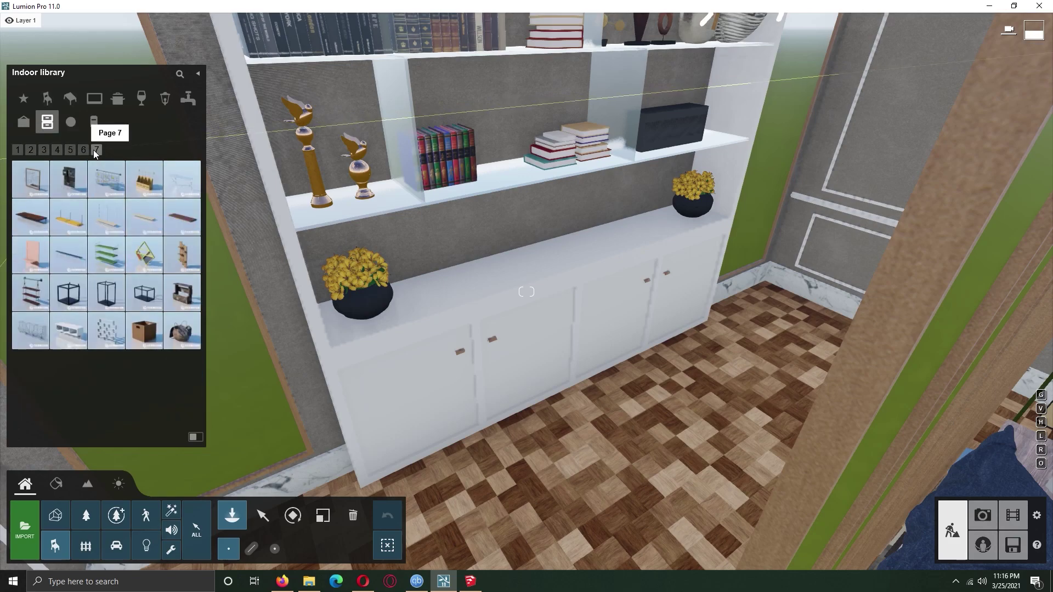
# - Place a black candle on the sideboard from the accessories category, then pick a small candle
pyautogui.click(23, 122)
pyautogui.click(41, 151)
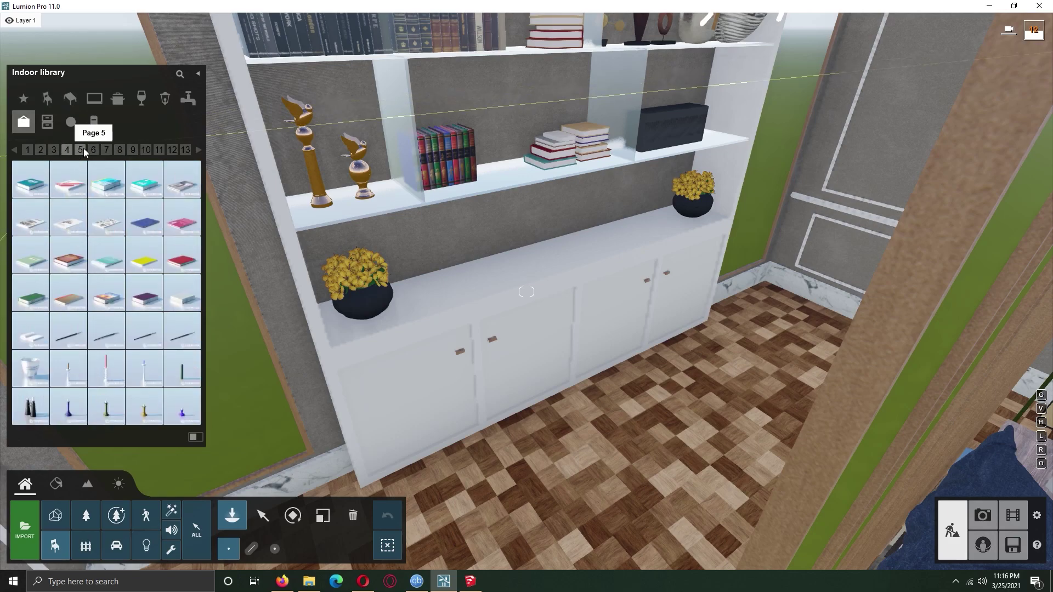
pyautogui.click(82, 149)
pyautogui.click(107, 217)
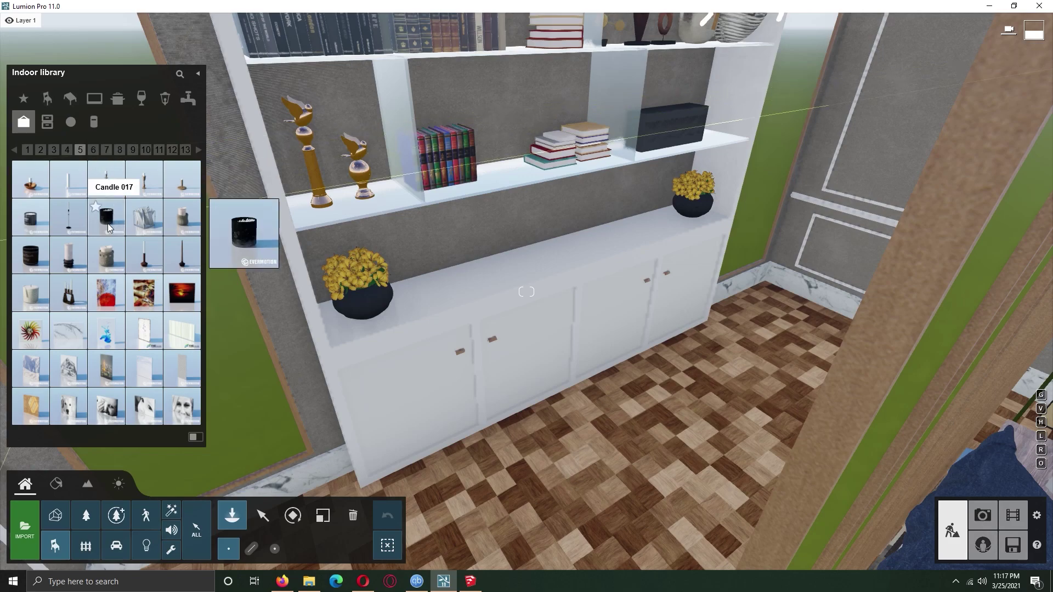
pyautogui.click(449, 292)
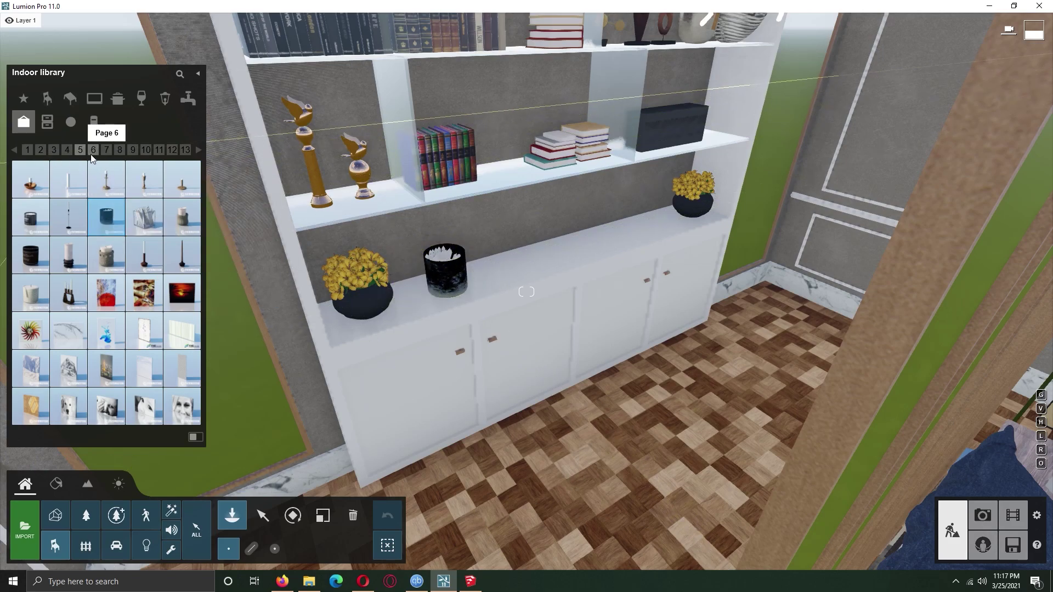
pyautogui.click(112, 266)
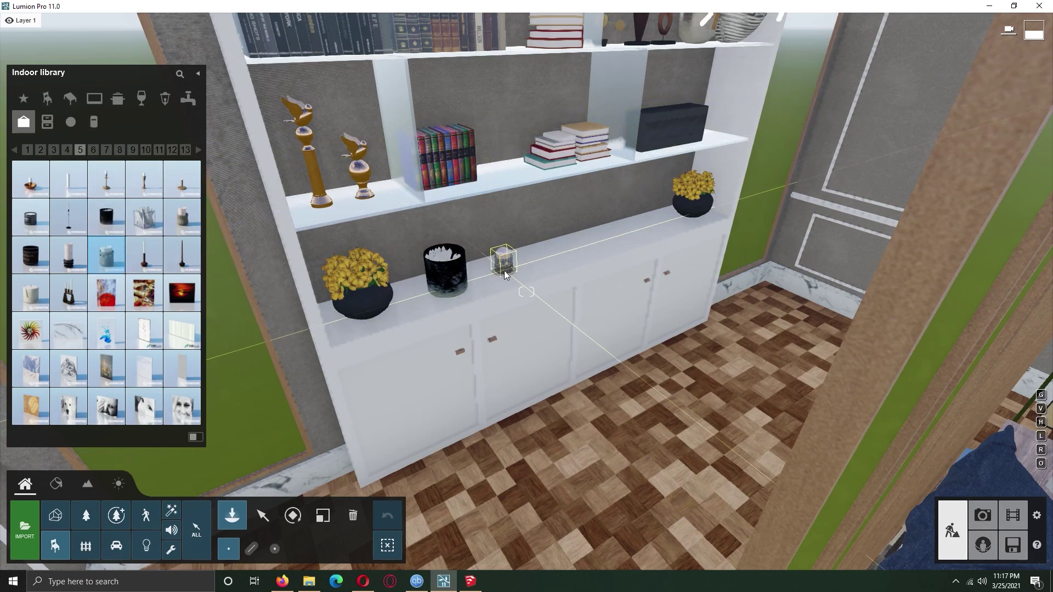
# - Page through the accessories and book sets, ending on page 4 of the Indoor objects
pyautogui.click(92, 150)
pyautogui.click(54, 150)
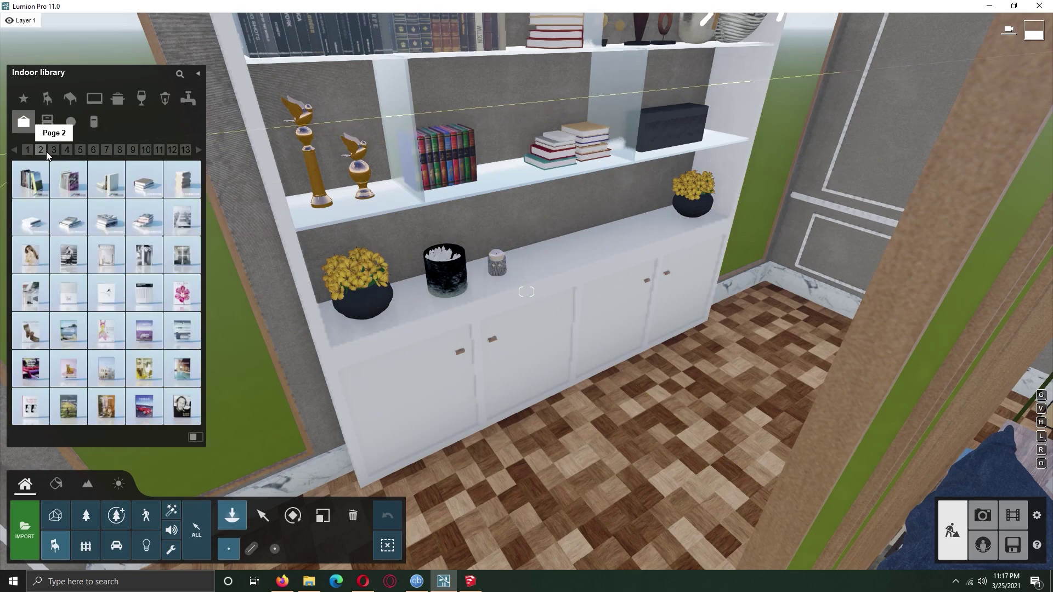
pyautogui.click(44, 150)
pyautogui.moveTo(144, 221)
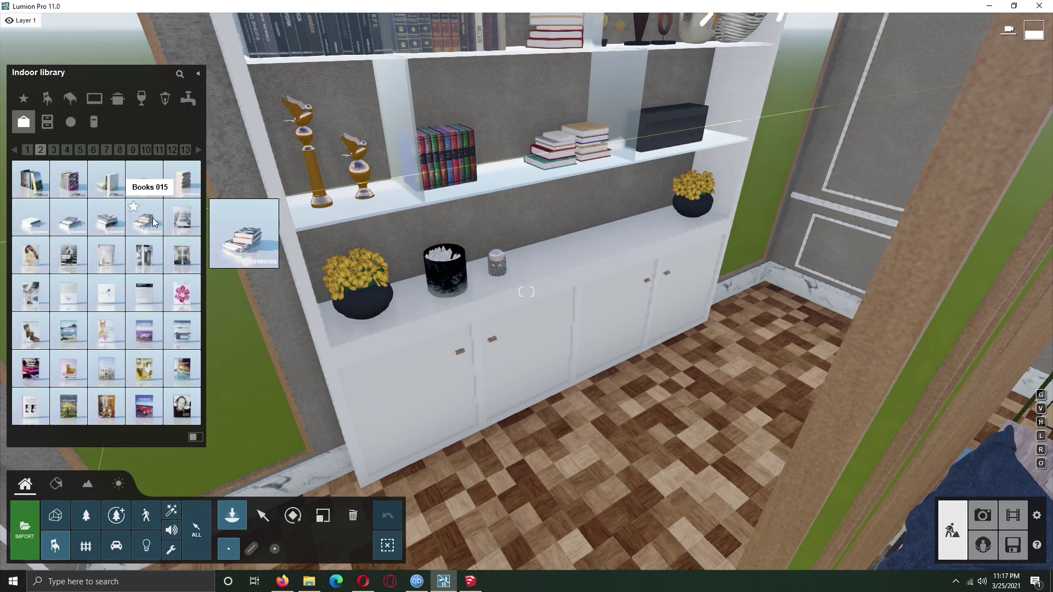
pyautogui.click(54, 149)
pyautogui.click(67, 149)
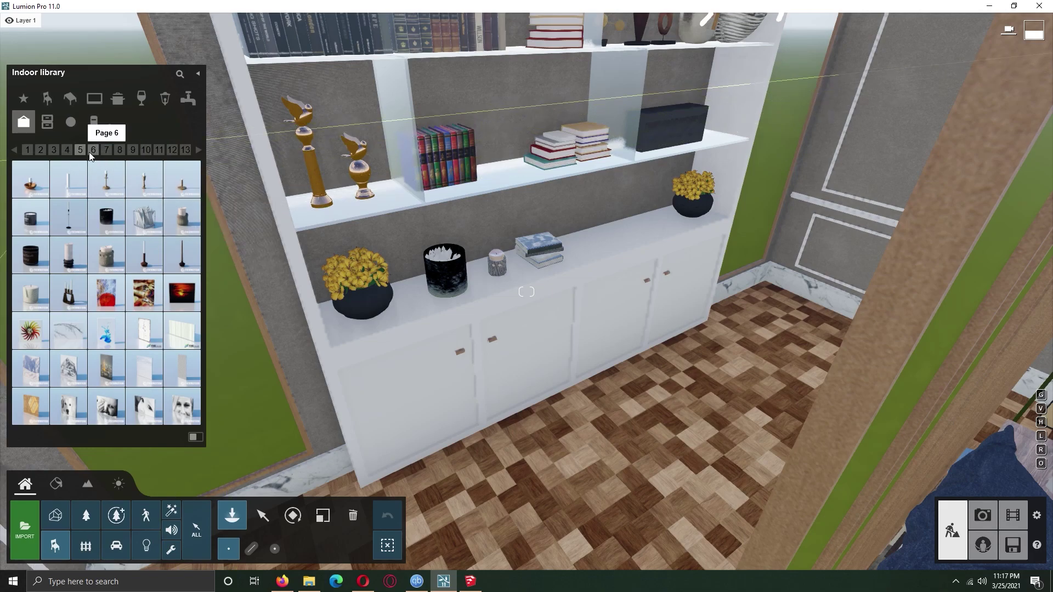
pyautogui.click(93, 150)
pyautogui.click(67, 150)
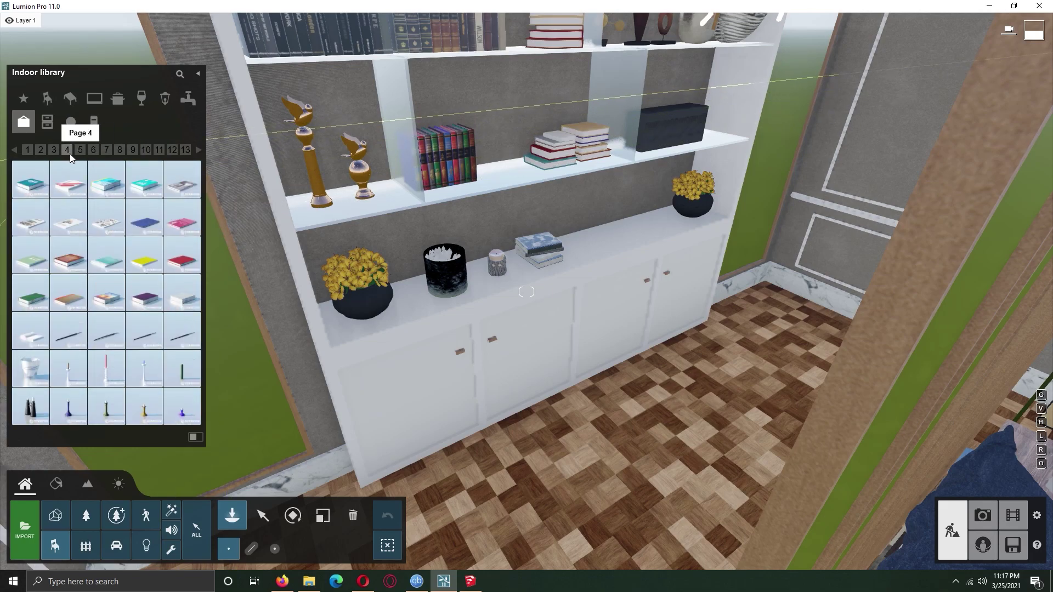
# - Preview the saved Photo 2 camera view, then go back to Build mode
pyautogui.click(982, 515)
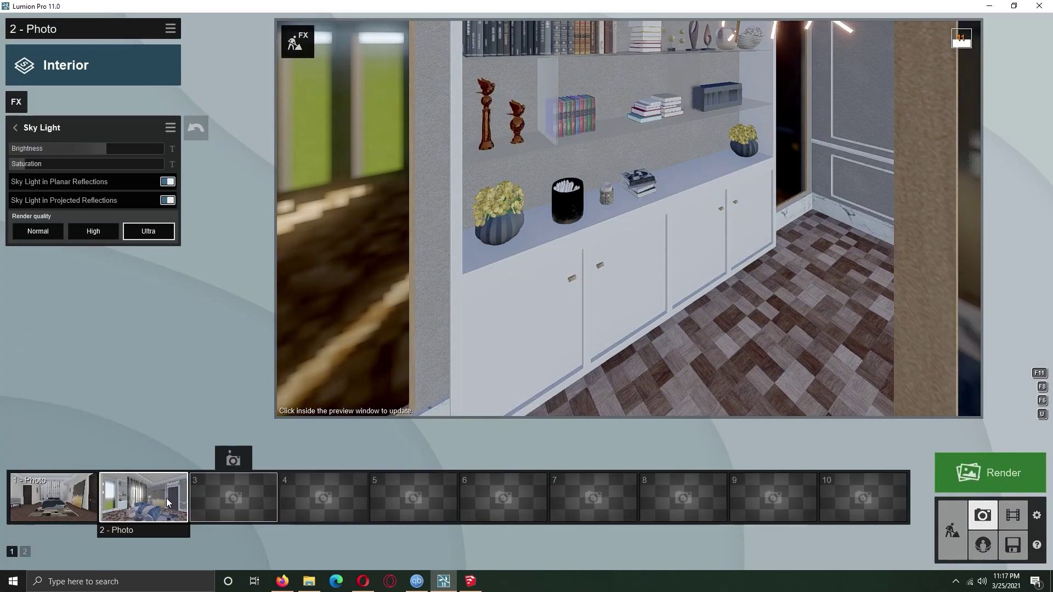
pyautogui.click(166, 498)
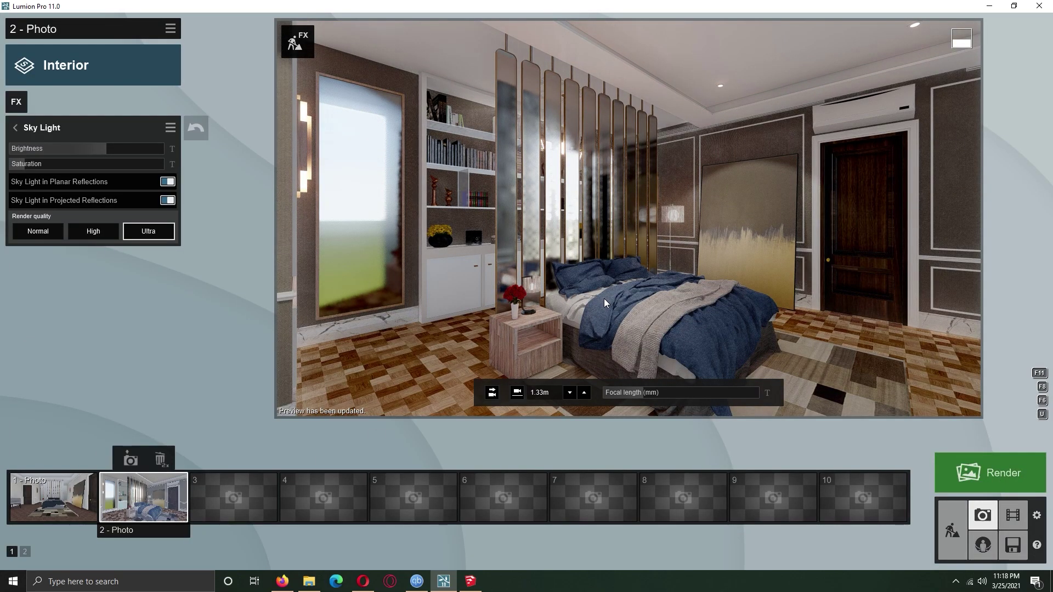
pyautogui.click(952, 528)
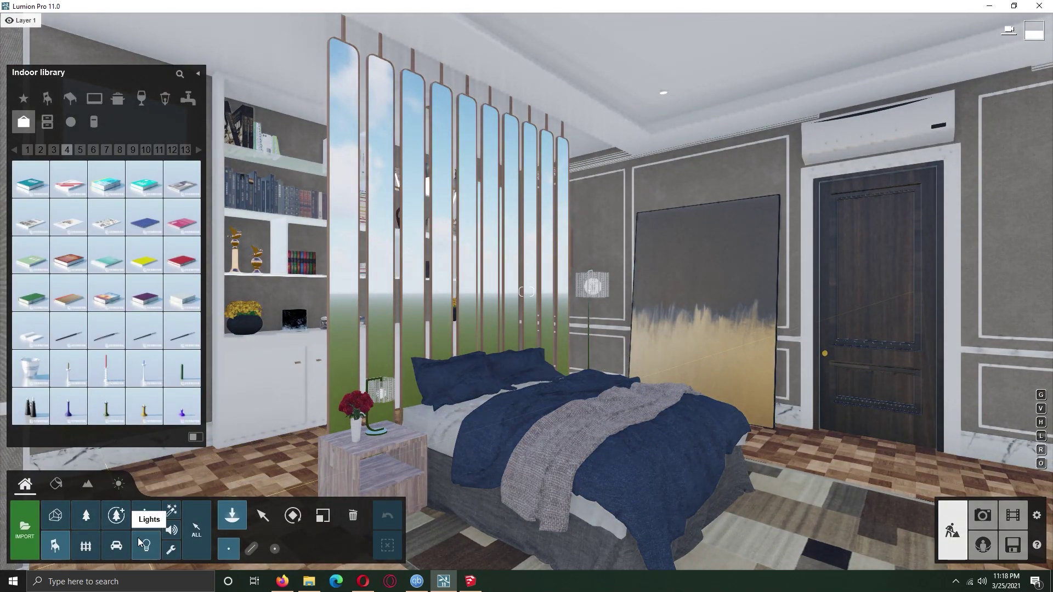
# - Widen the ceiling Line Light and adjust its brightness to about 6.9
pyautogui.click(141, 543)
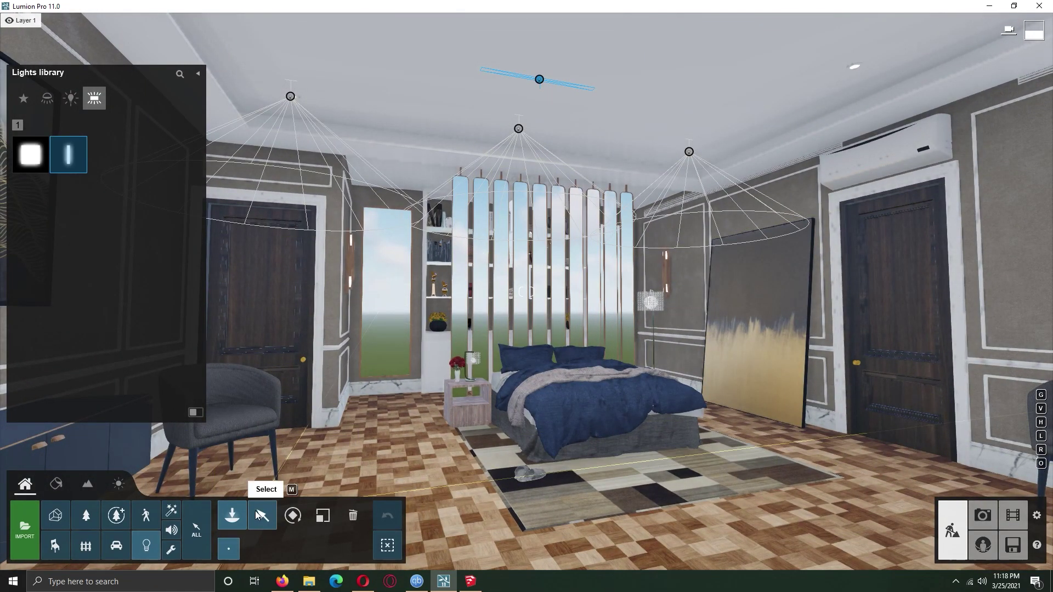
pyautogui.click(263, 516)
pyautogui.click(916, 221)
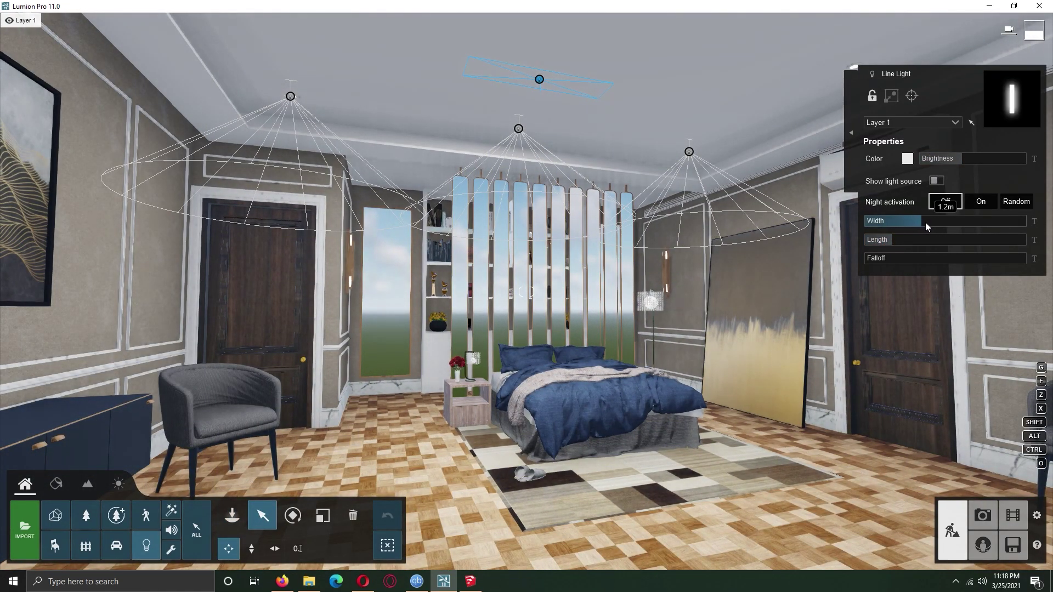
pyautogui.moveTo(926, 222); pyautogui.dragTo(962, 219)
pyautogui.moveTo(953, 157); pyautogui.dragTo(948, 163)
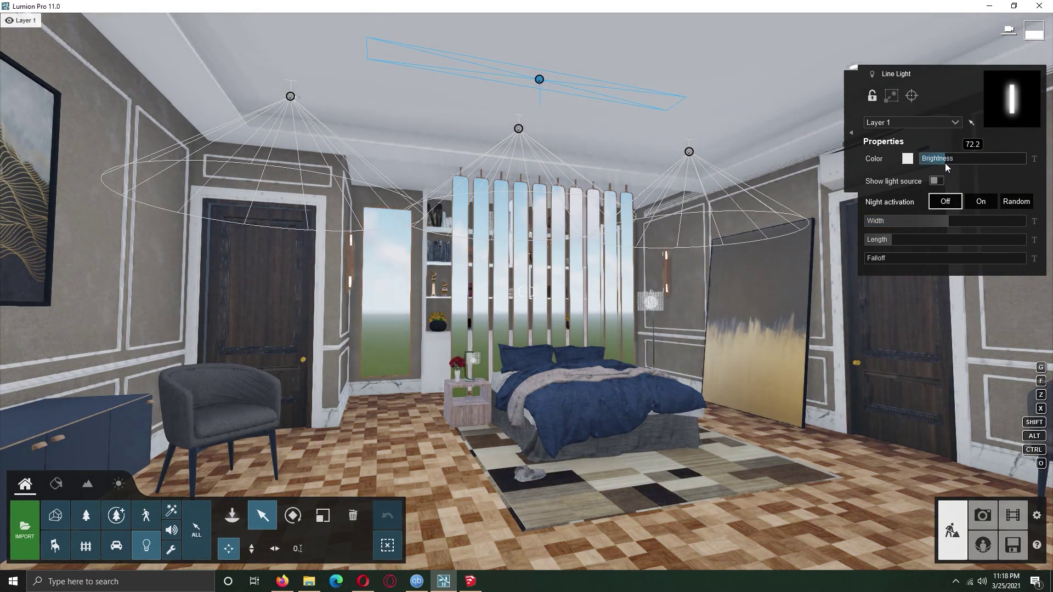
# - Check the lit room in the Photo 2 preview and refresh it
pyautogui.click(982, 514)
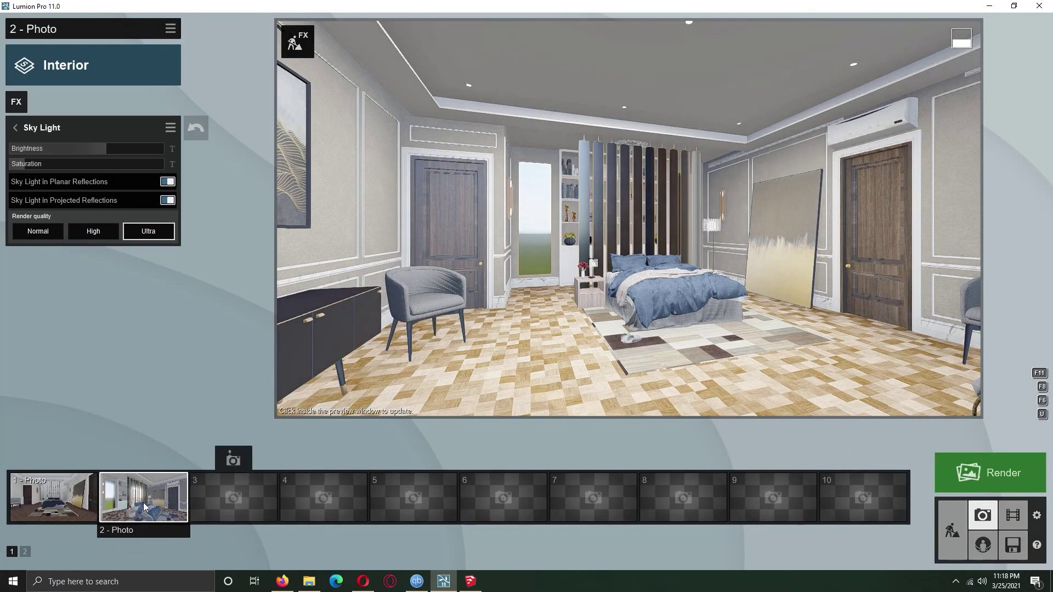
pyautogui.click(131, 460)
pyautogui.click(949, 537)
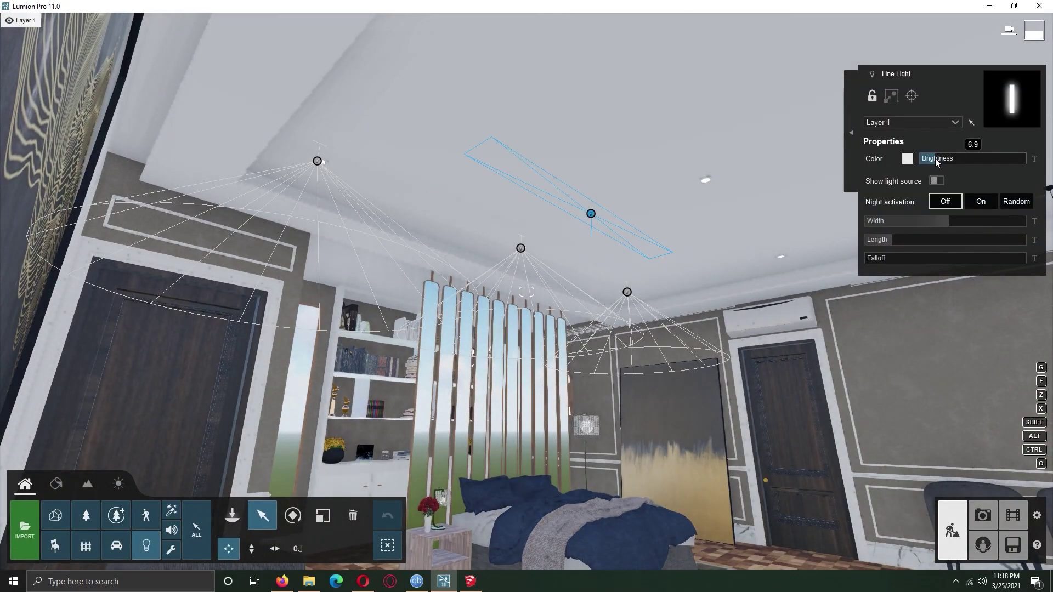
pyautogui.click(982, 514)
pyautogui.click(562, 320)
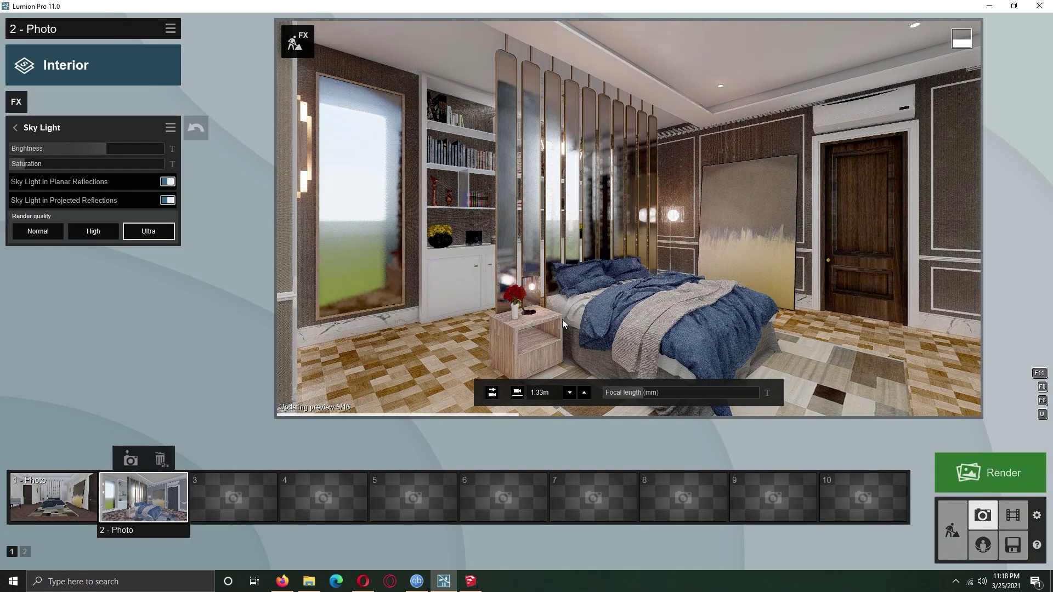
# - Give the nightstand a grey-brown Indoor wood material after trying several woods
pyautogui.click(954, 543)
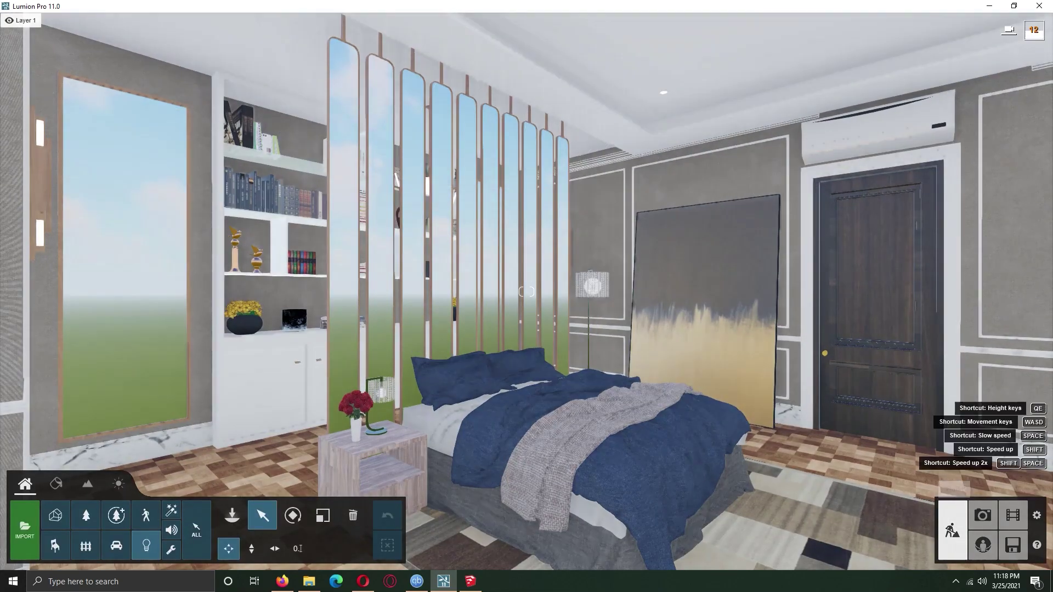
pyautogui.click(56, 484)
pyautogui.click(360, 296)
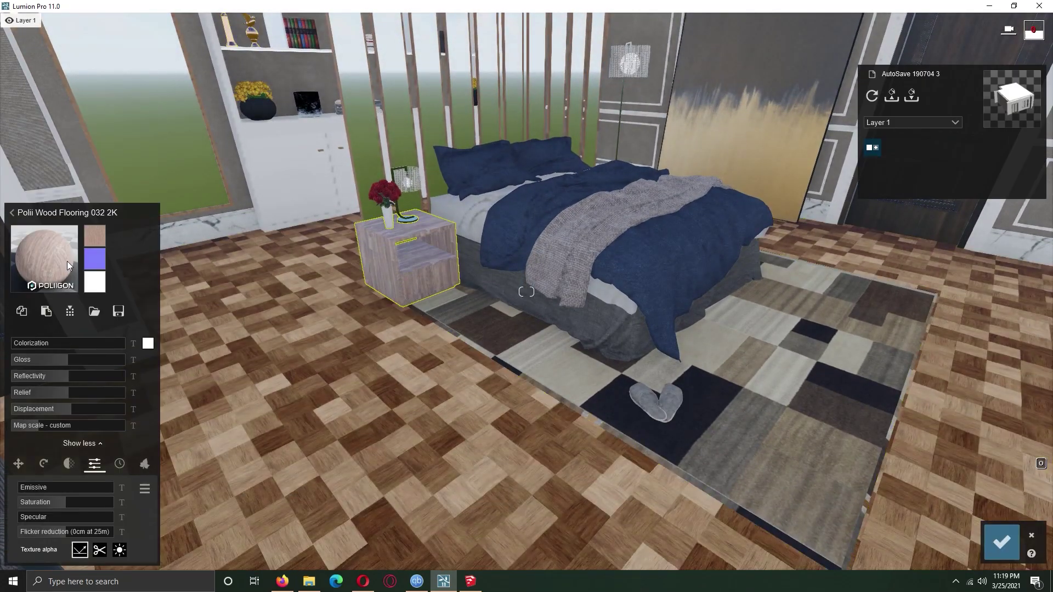
pyautogui.click(67, 261)
pyautogui.click(175, 340)
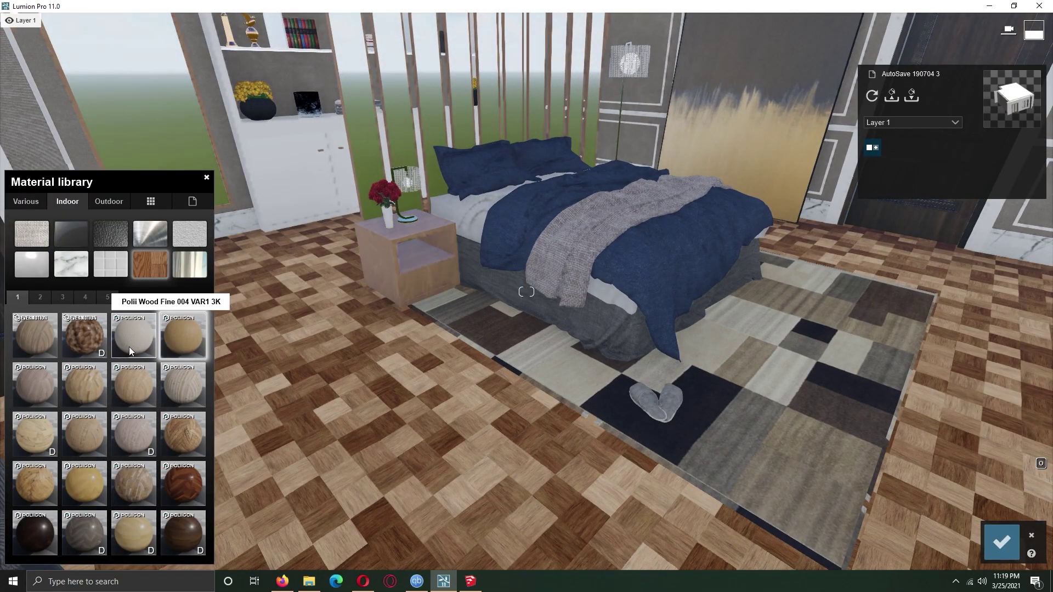
pyautogui.click(44, 394)
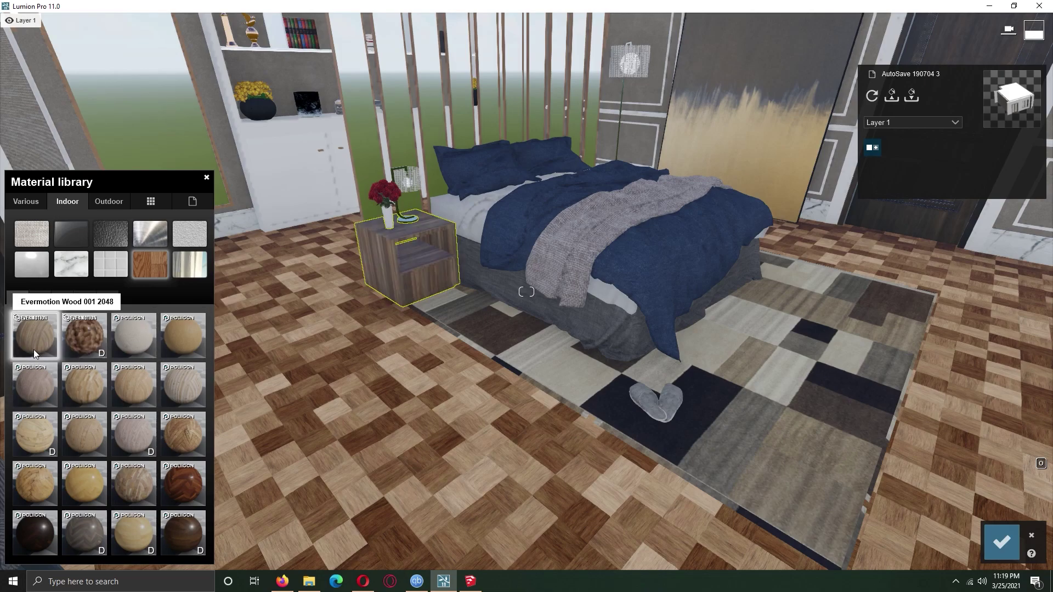
pyautogui.click(182, 394)
pyautogui.click(90, 430)
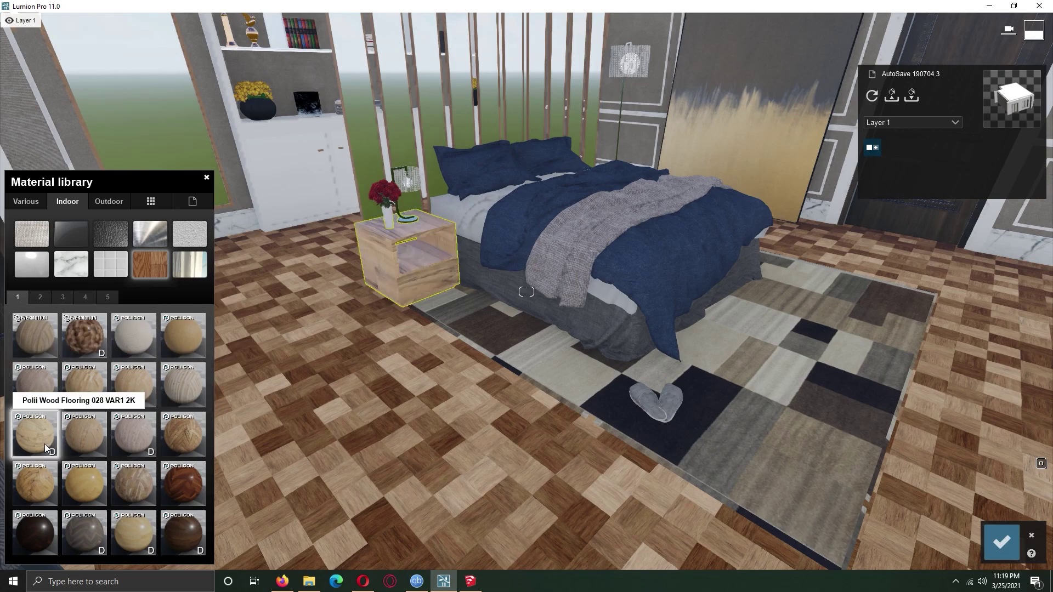
pyautogui.click(37, 540)
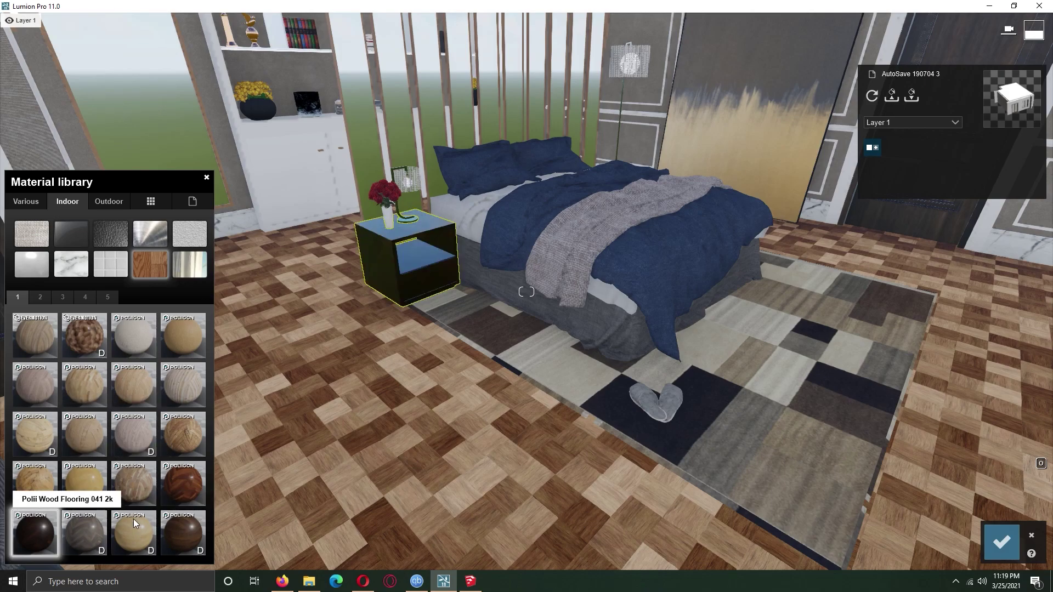
pyautogui.click(133, 519)
pyautogui.click(135, 495)
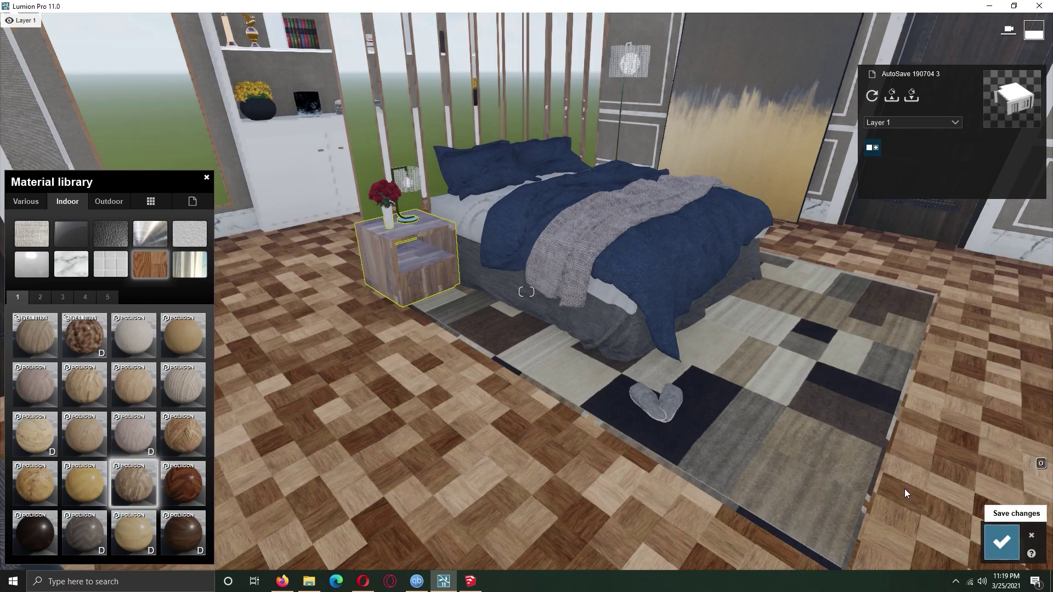
pyautogui.click(1001, 542)
# - Apply the Custom striped Standard material to the rug and lower its Gloss
pyautogui.click(224, 307)
pyautogui.click(69, 201)
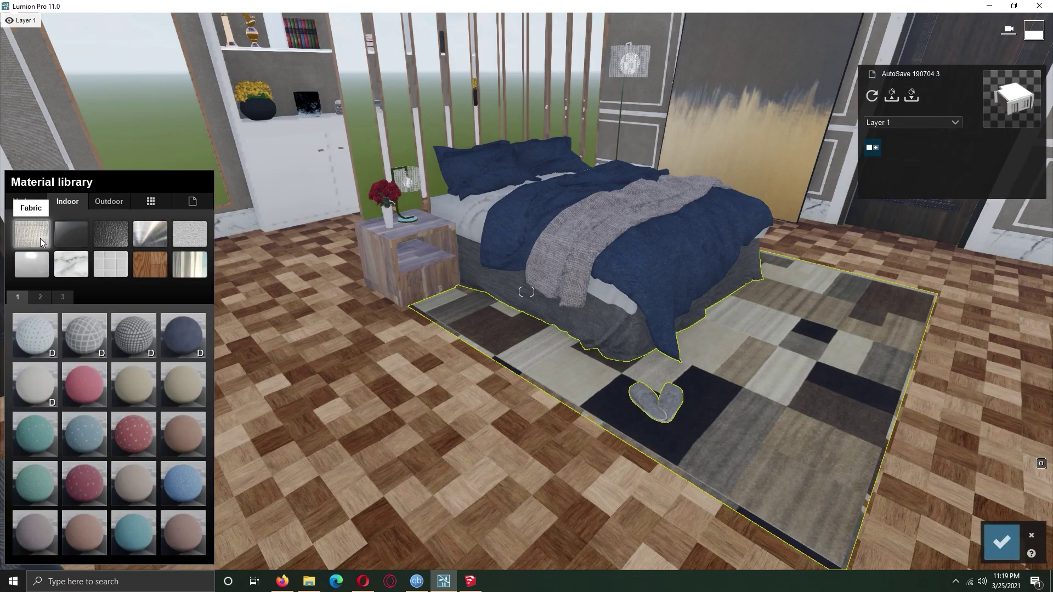
pyautogui.click(65, 297)
pyautogui.click(20, 299)
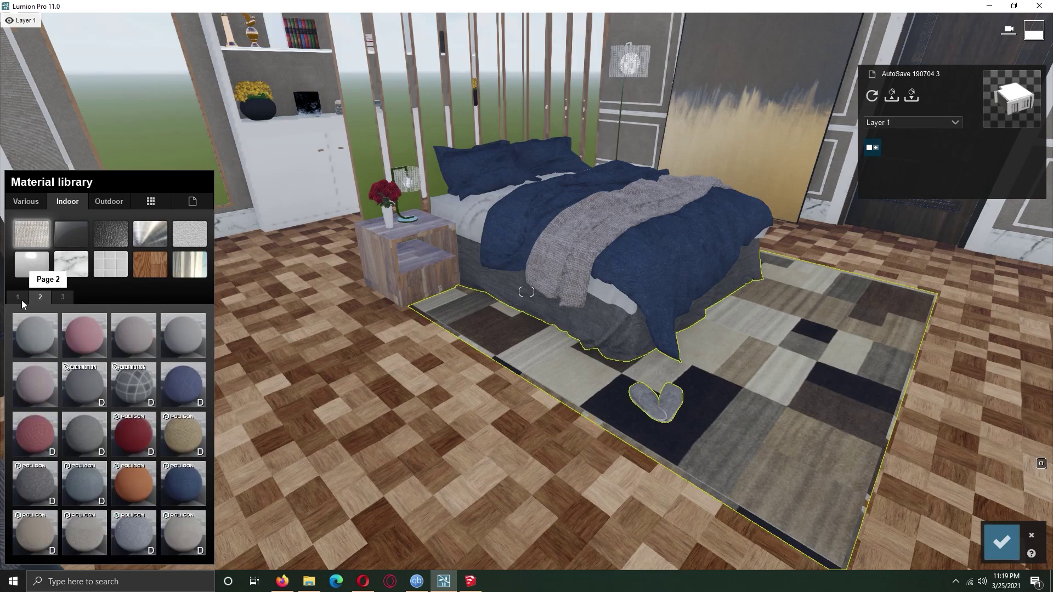
pyautogui.click(151, 203)
pyautogui.click(112, 202)
pyautogui.click(151, 202)
pyautogui.click(39, 358)
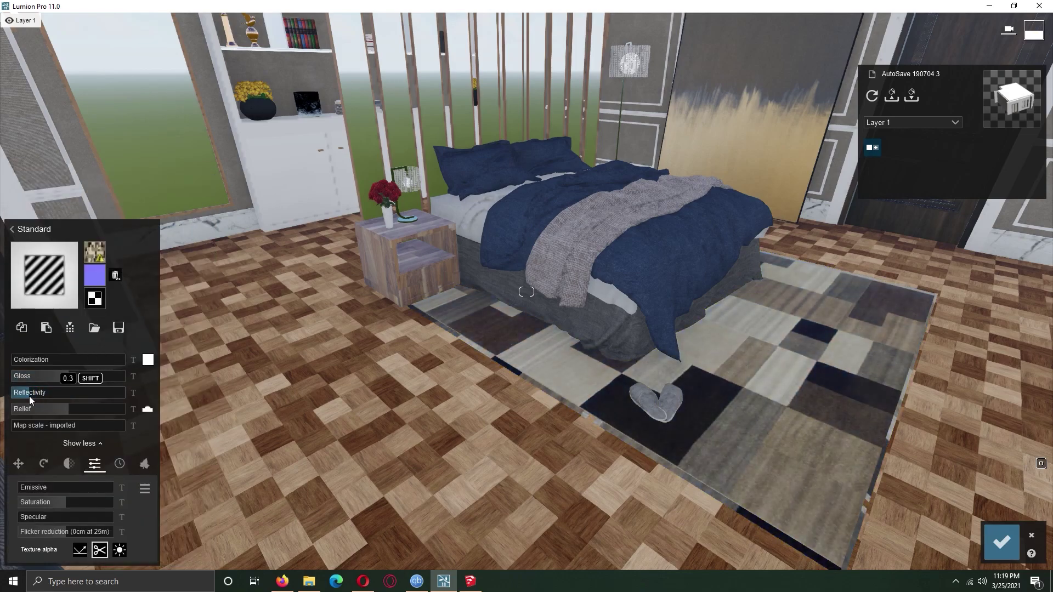
pyautogui.moveTo(51, 377); pyautogui.dragTo(47, 379)
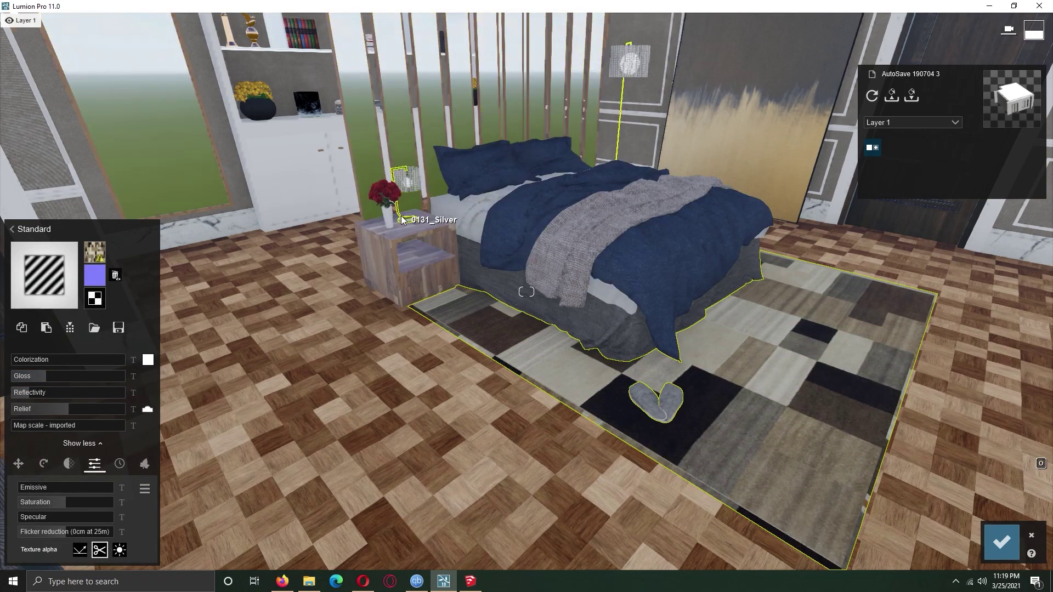
# - Set the blue Plastic 014 colorization to 0.9 and confirm the material changes
pyautogui.click(264, 227)
pyautogui.moveTo(80, 360); pyautogui.dragTo(115, 360)
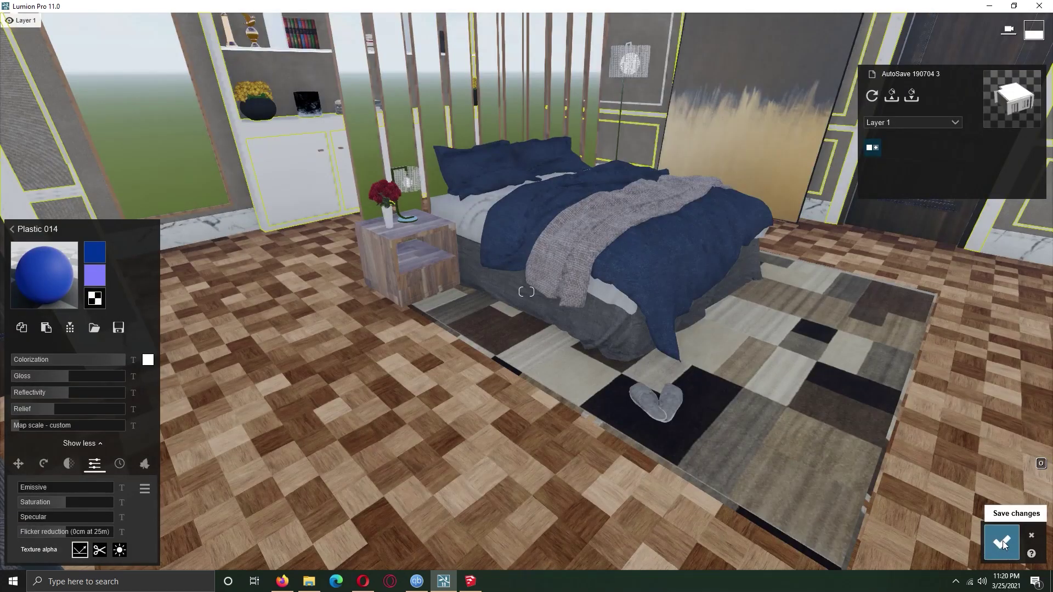
pyautogui.click(1002, 542)
# - Set Photo 1's eye level to 1.60m and pull the camera back to show more rug
pyautogui.moveTo(1002, 541); pyautogui.dragTo(1001, 542, button='right')
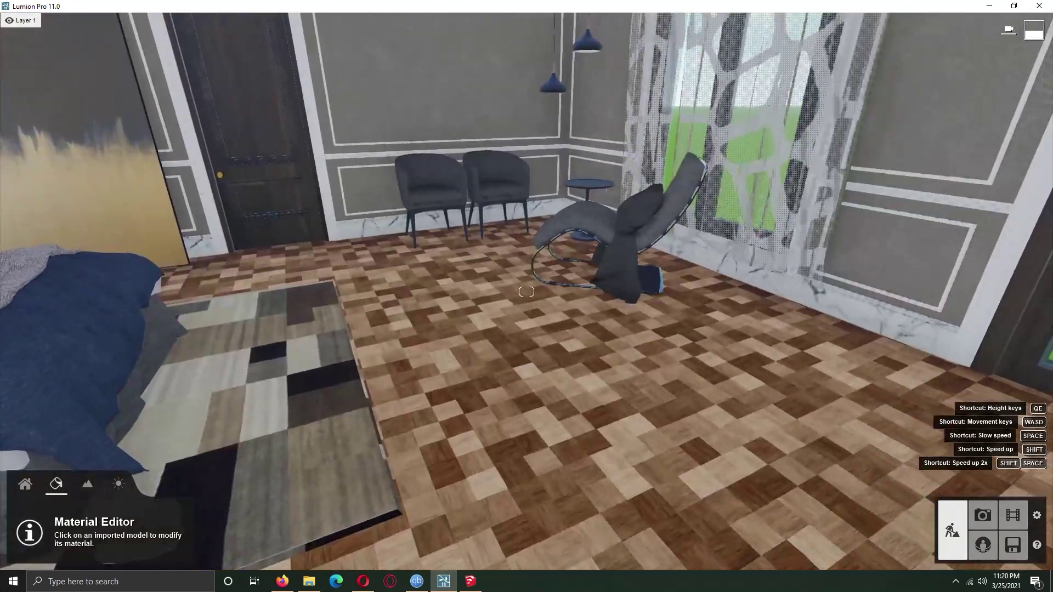
pyautogui.click(982, 516)
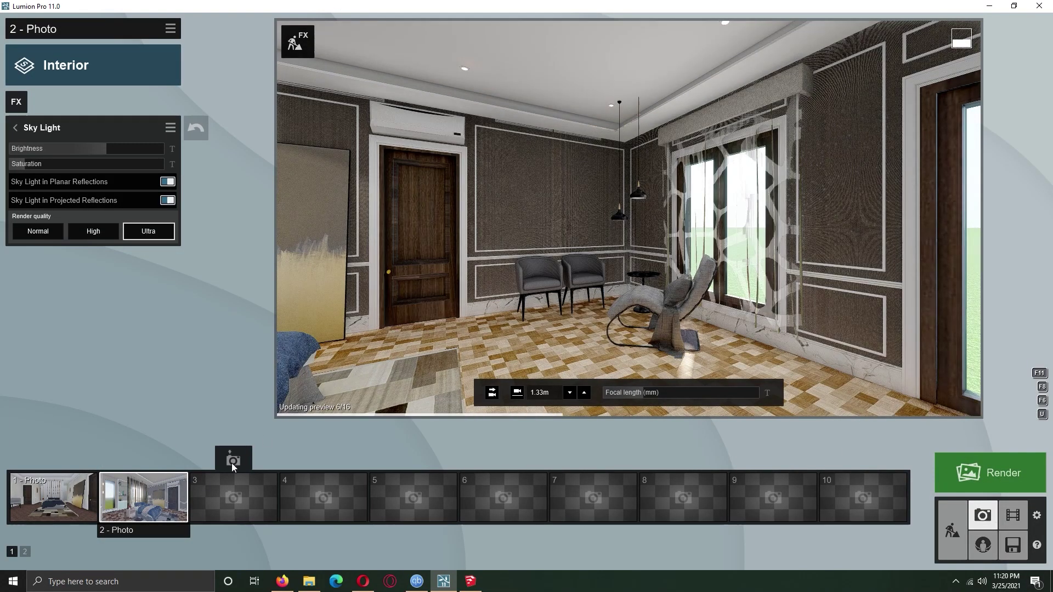
pyautogui.click(143, 496)
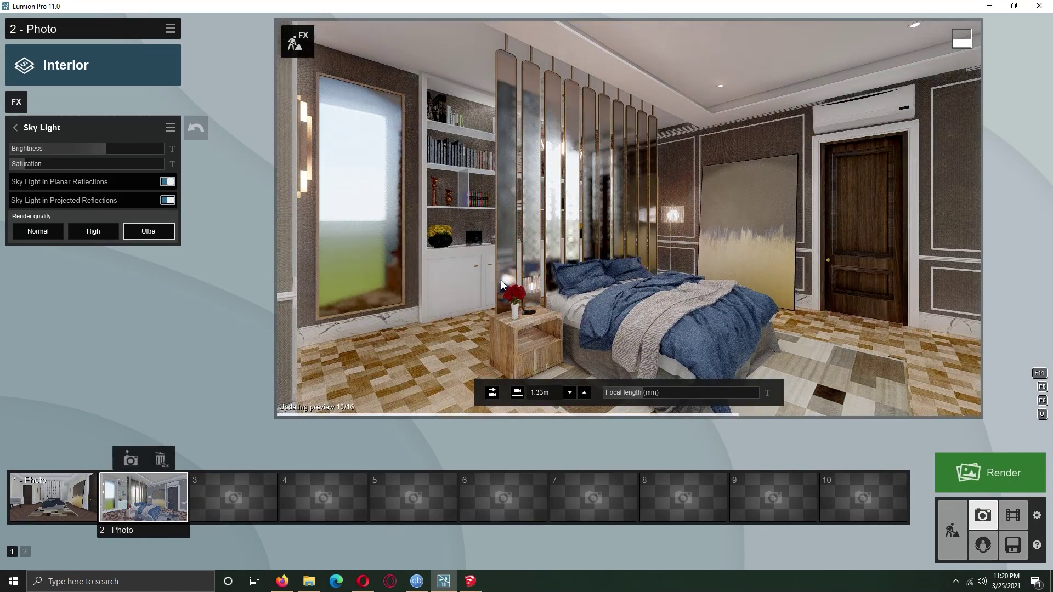
pyautogui.click(54, 497)
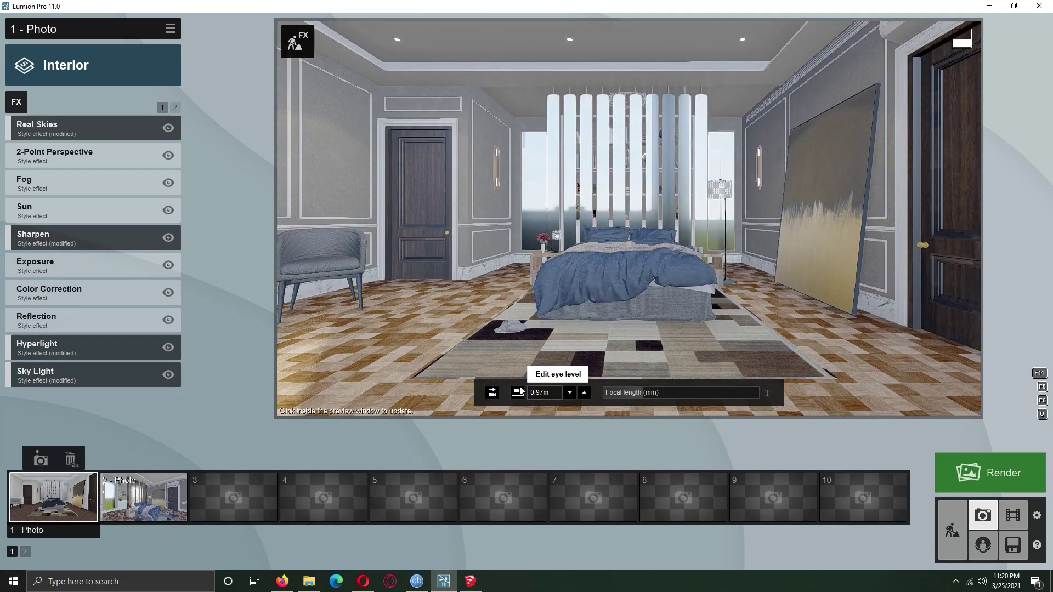
pyautogui.click(519, 391)
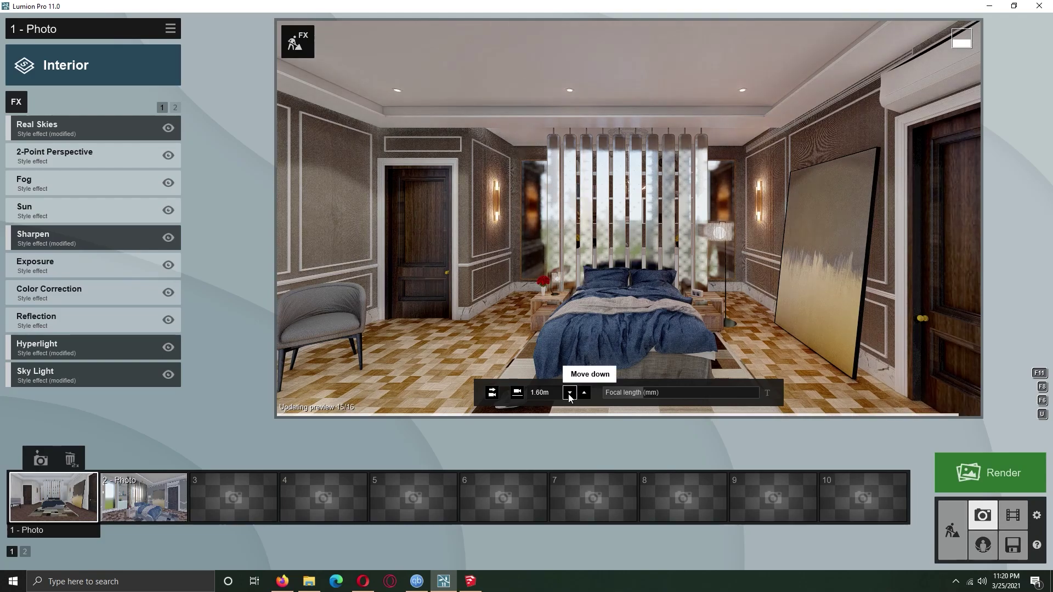
pyautogui.scroll(-2, 577, 282)
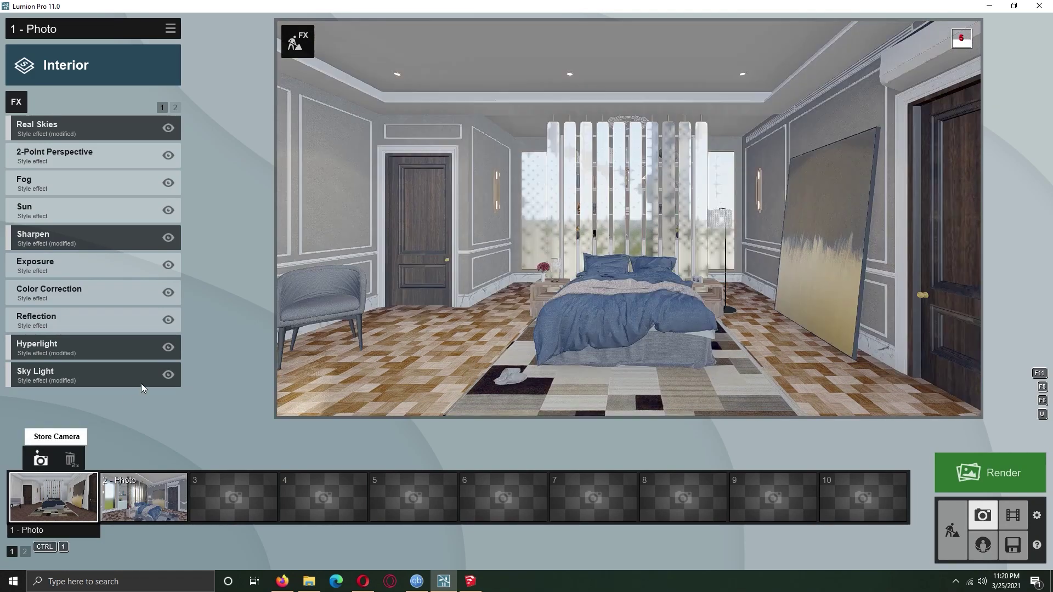
# - Render the Photo Set at Desktop 1920x1080 as JPG images
pyautogui.click(990, 473)
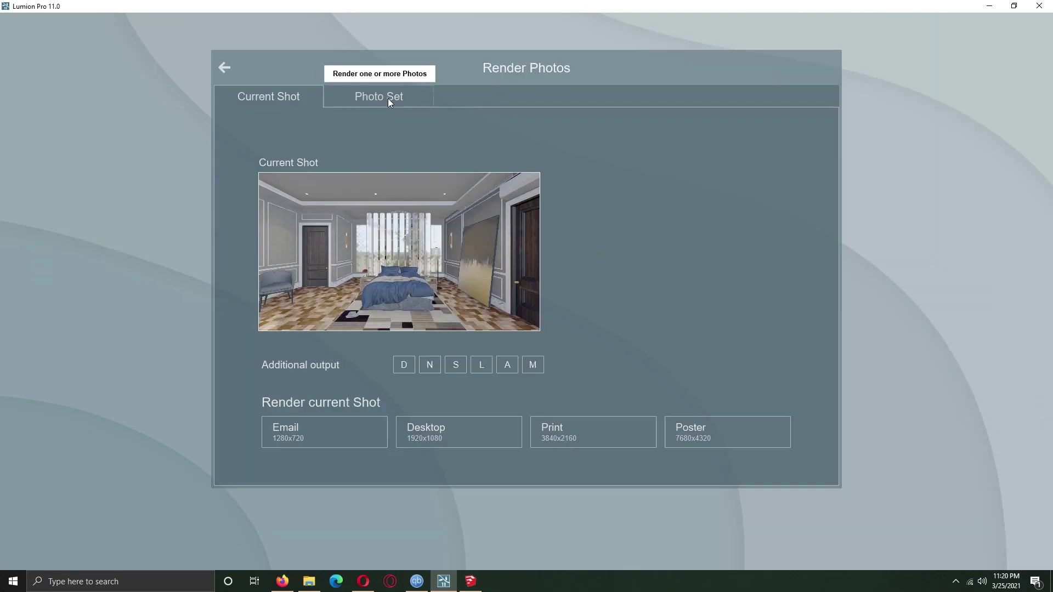
pyautogui.click(388, 98)
pyautogui.click(434, 433)
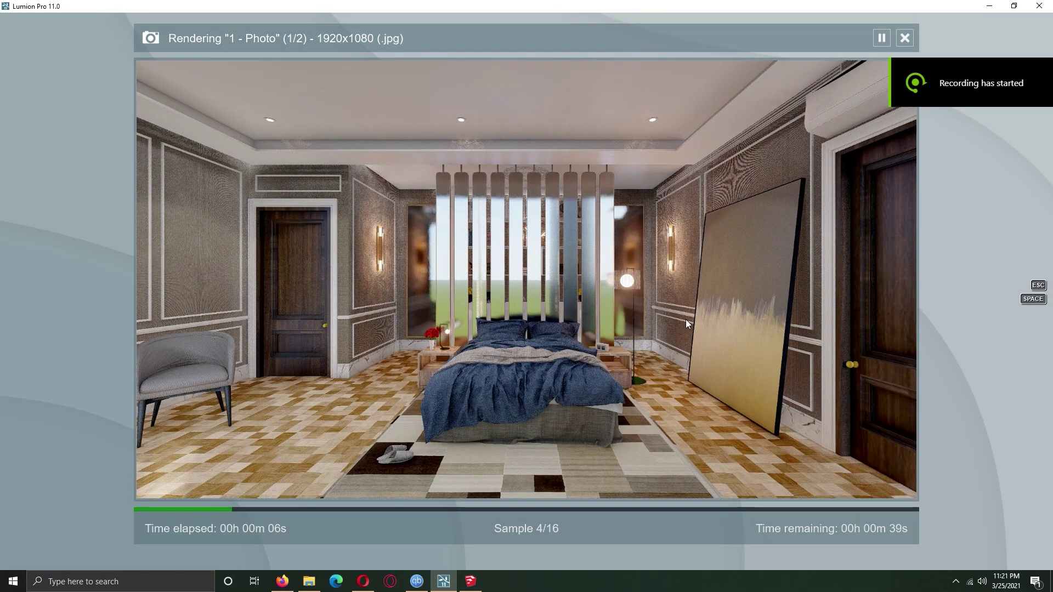